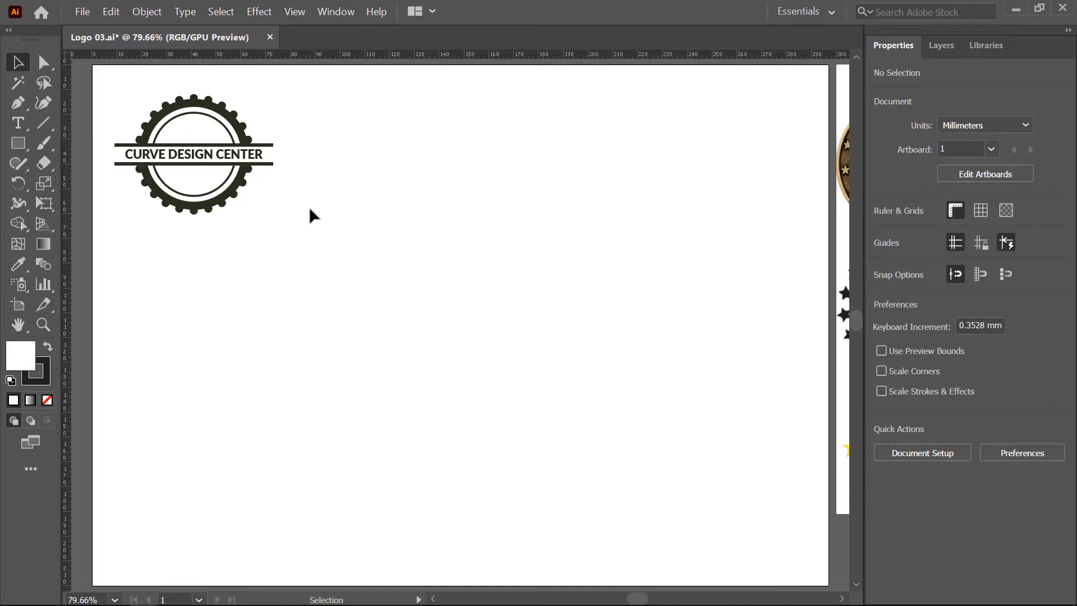
Draw an upright five-pointed star about 7.1 mm wide and 6.8 mm high on the blank artboard area beside the reference images.
{"action": "left_click_drag", "start_coordinate": [641, 221], "coordinate": [421, 260]}
{"action": "scroll", "coordinate": [642, 196], "scroll_direction": "up", "scroll_amount": 1}
{"action": "scroll", "coordinate": [651, 182], "scroll_direction": "up", "scroll_amount": 1}
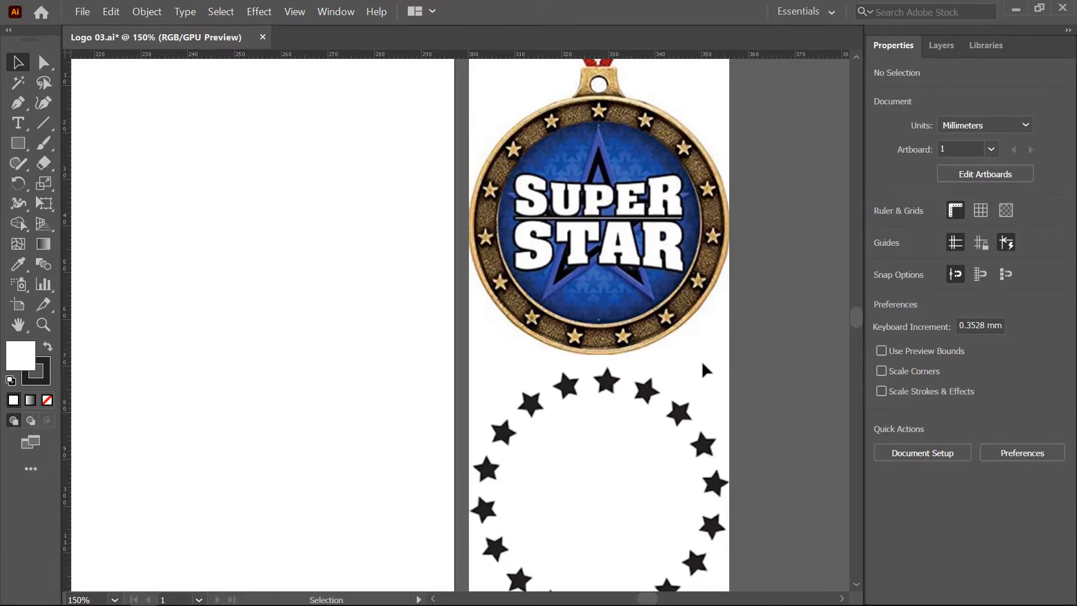
{"action": "left_click_drag", "start_coordinate": [704, 367], "coordinate": [678, 277]}
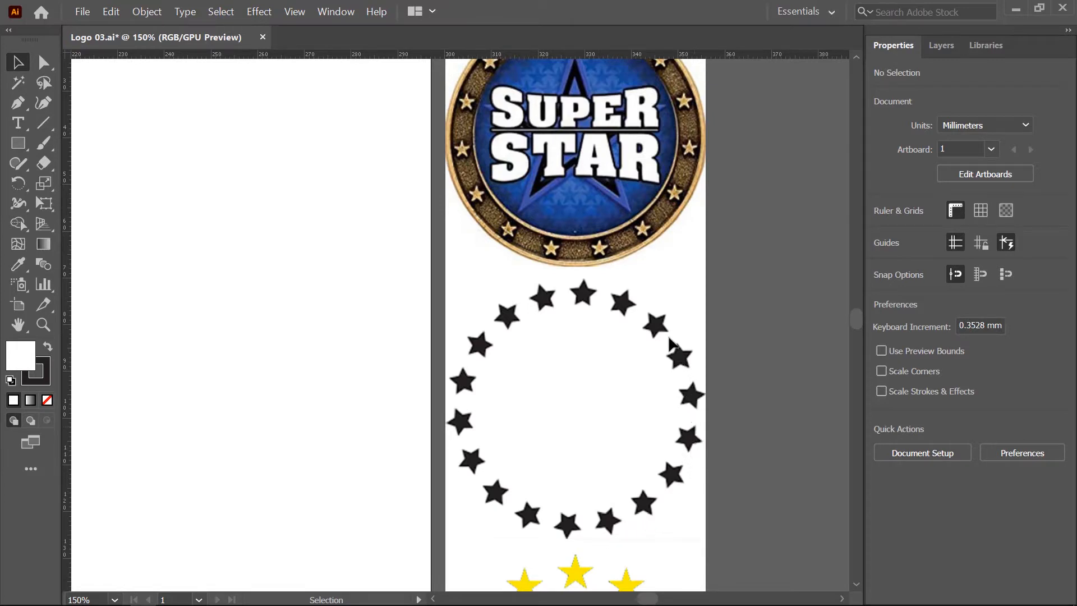
{"action": "right_click", "coordinate": [18, 144]}
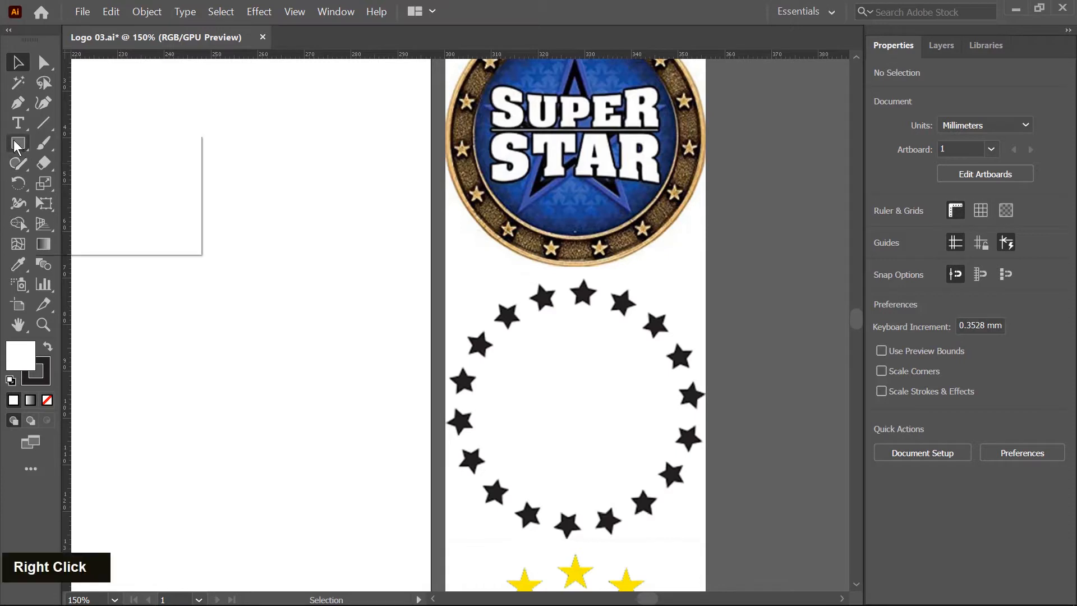
{"action": "left_click", "coordinate": [87, 224]}
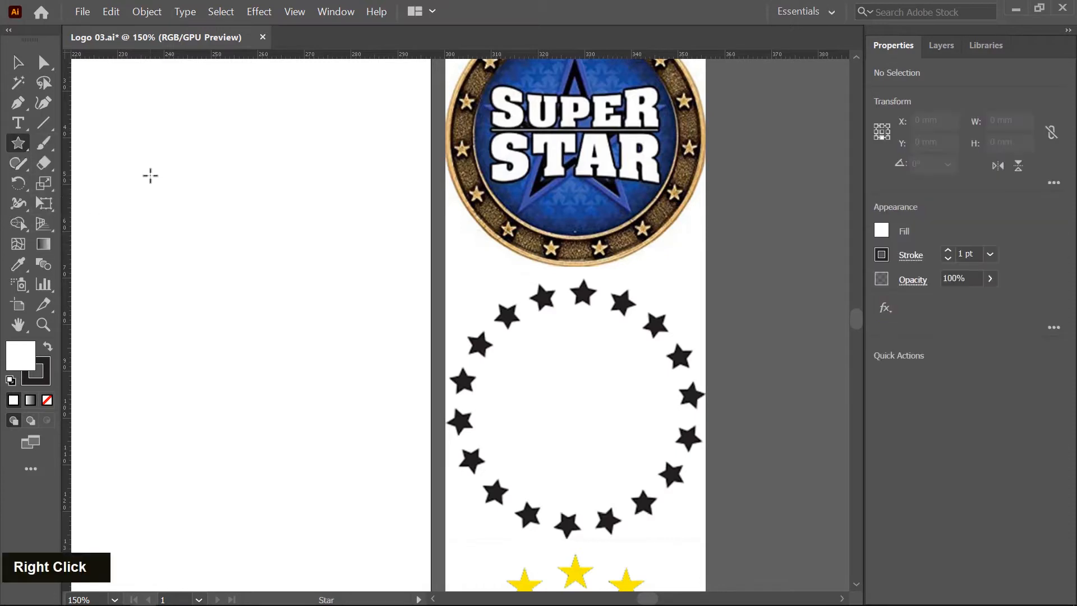
{"action": "mouse_move", "coordinate": [149, 173]}
{"action": "left_mouse_down"}
{"action": "mouse_move", "coordinate": [170, 200]}
{"action": "mouse_move", "coordinate": [162, 189]}
{"action": "left_mouse_up"}
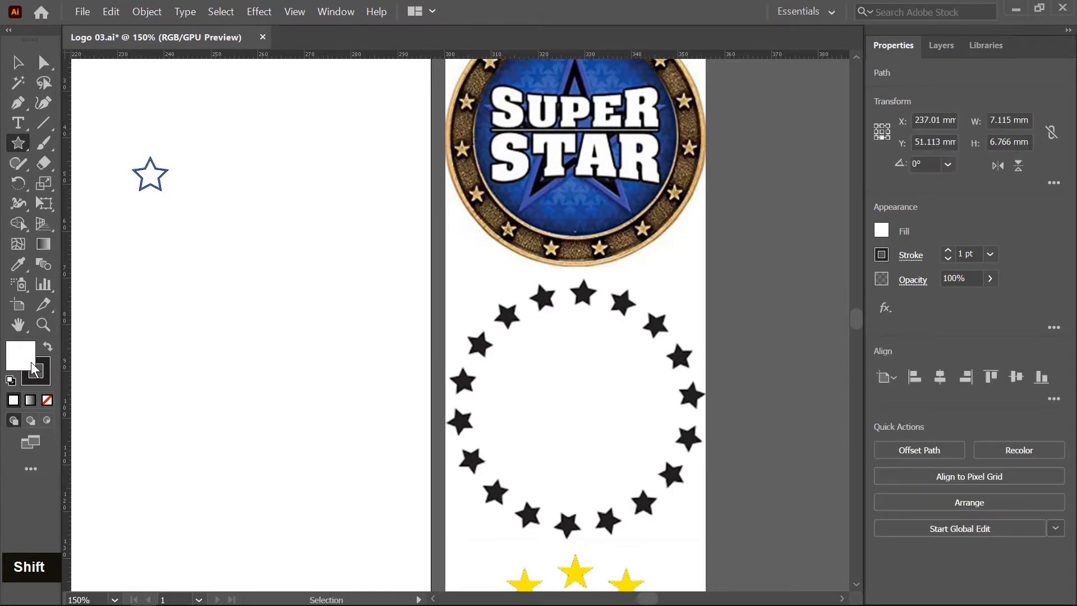
Give the star a solid black fill and no stroke.
{"action": "left_click", "coordinate": [47, 399]}
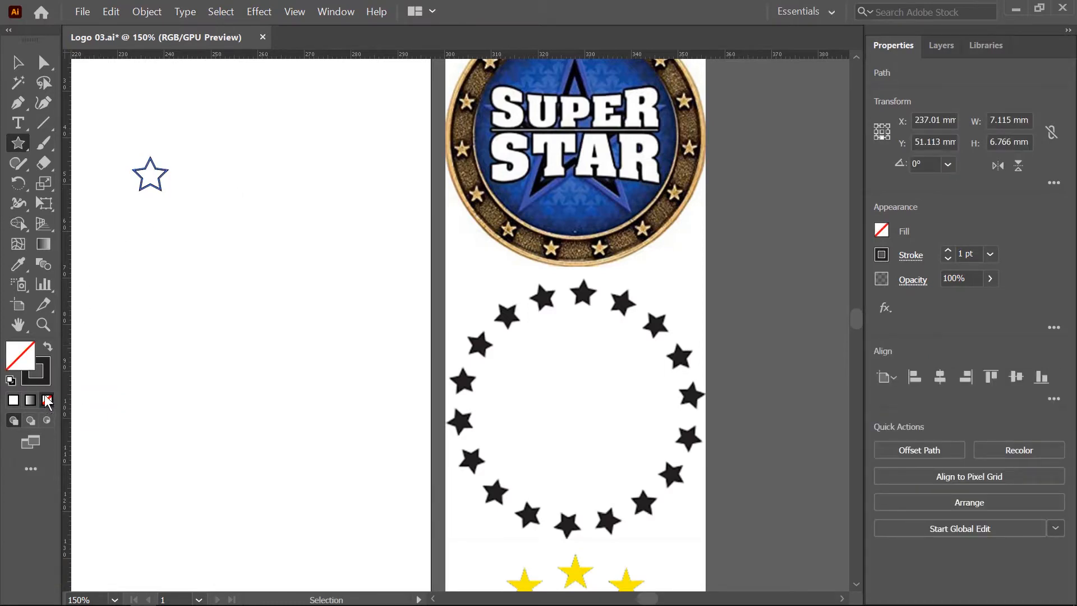
{"action": "left_click", "coordinate": [48, 347]}
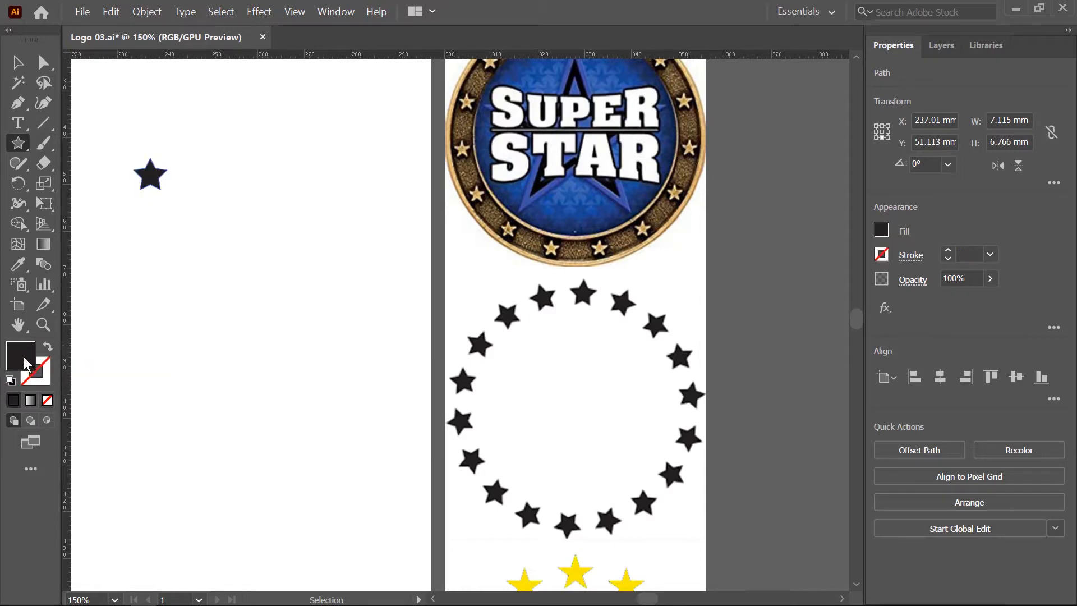
{"action": "key", "text": "v"}
Create a copy of the star rotated by 360/16 degrees about a point directly below it.
{"action": "key", "text": "space"}
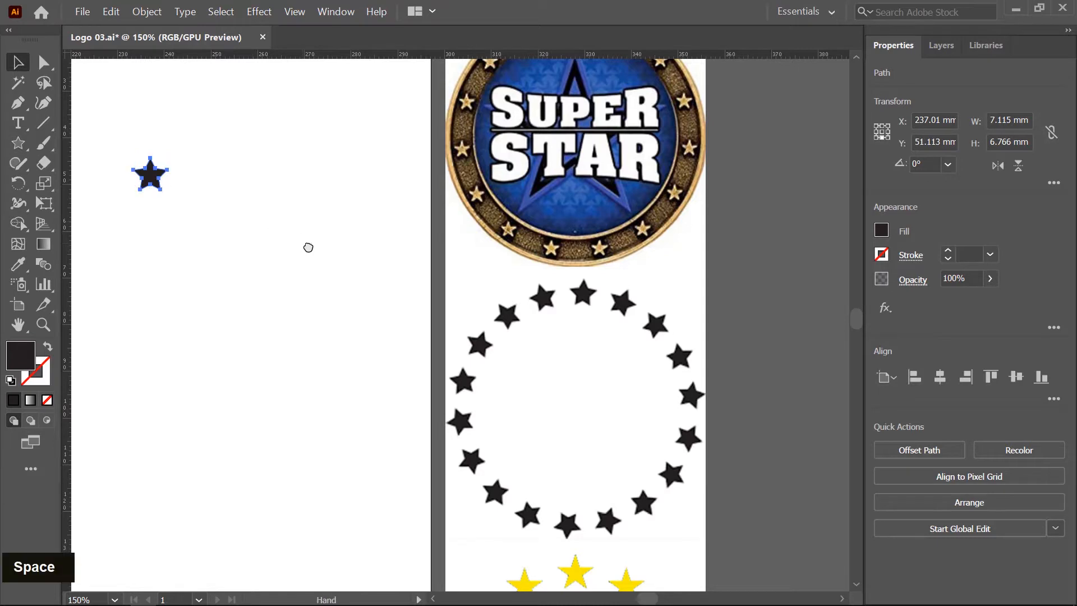
{"action": "left_click_drag", "start_coordinate": [306, 244], "coordinate": [583, 245]}
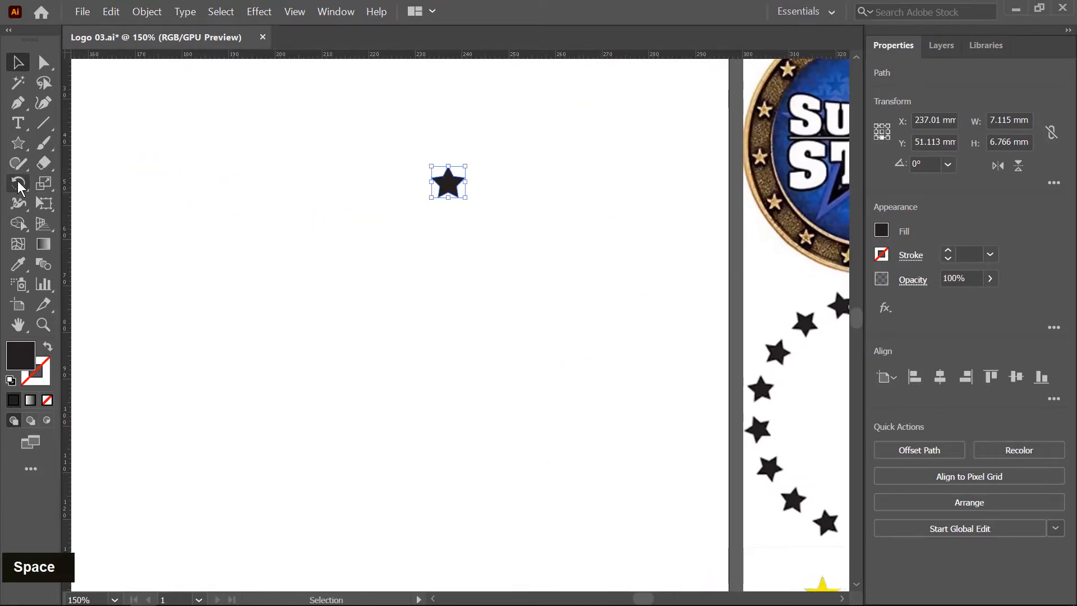
{"action": "left_click", "coordinate": [18, 182]}
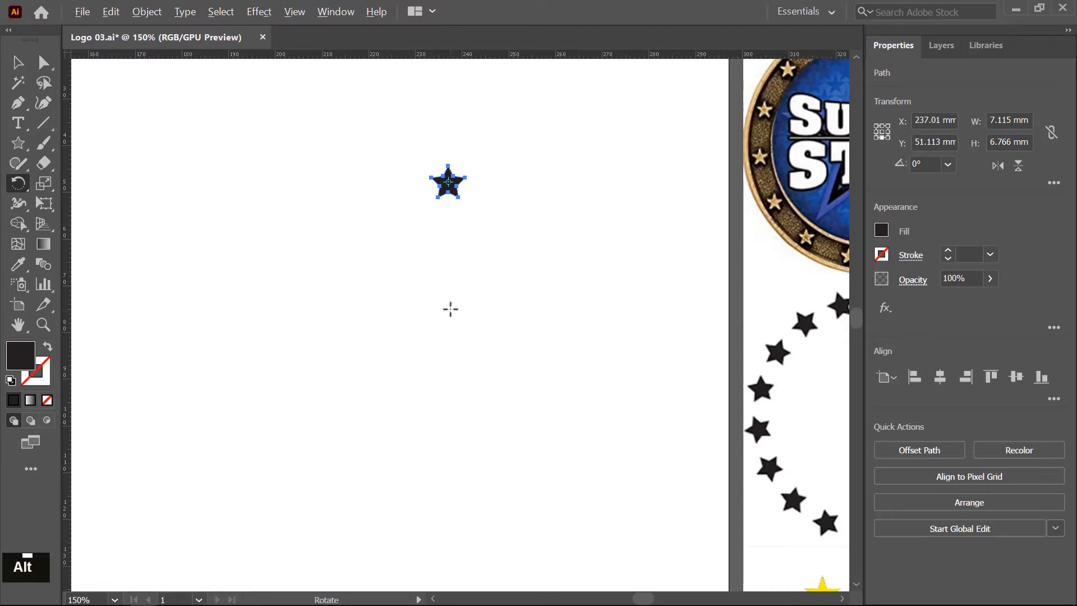
{"action": "left_click", "coordinate": [450, 309], "text": "alt"}
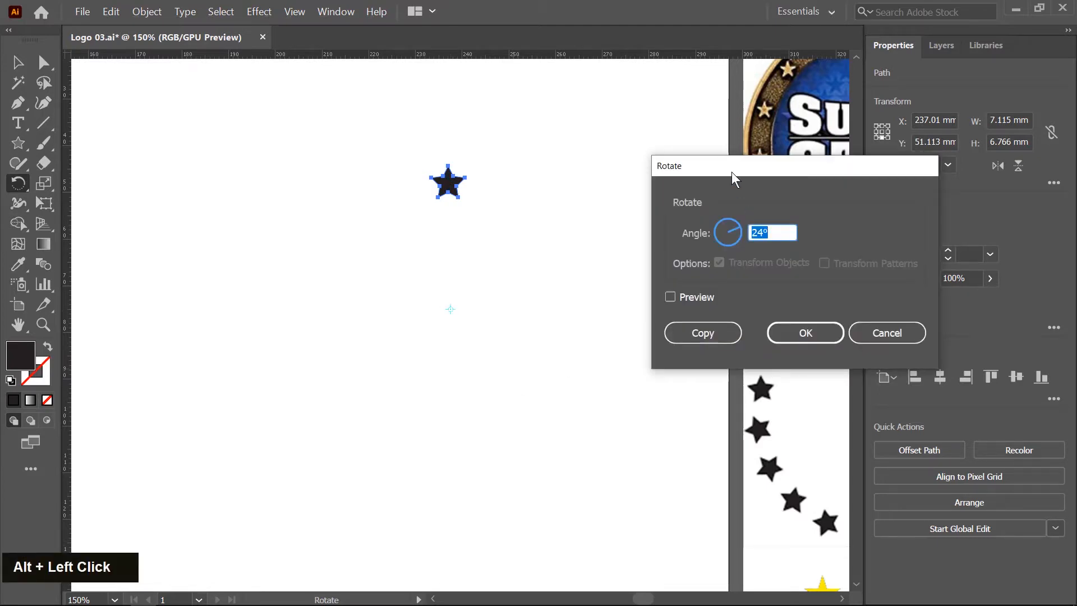
{"action": "left_click_drag", "start_coordinate": [735, 170], "coordinate": [620, 175]}
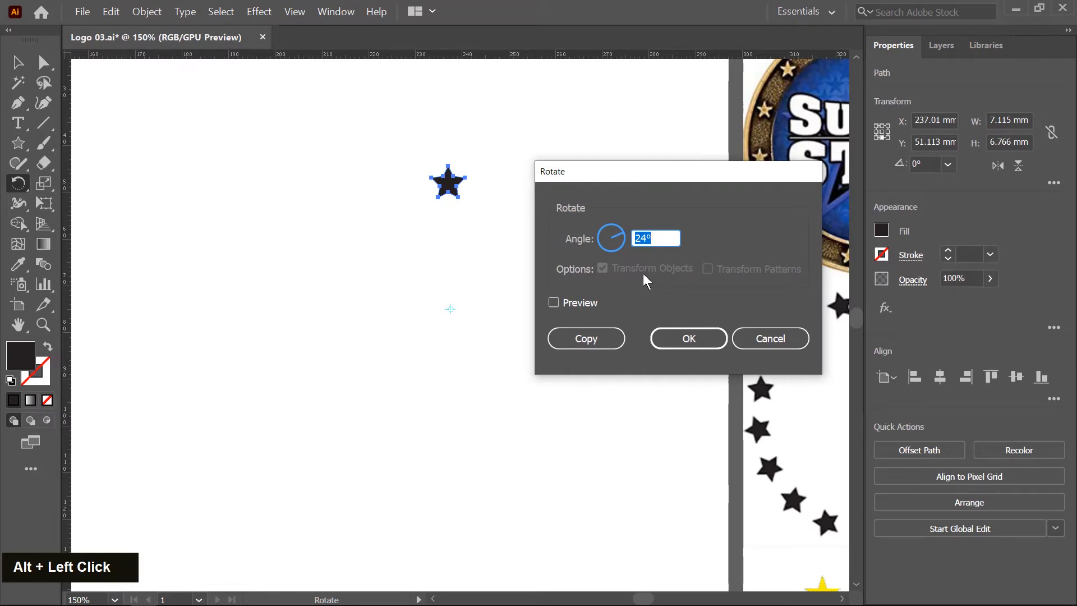
{"action": "type", "text": "36"}
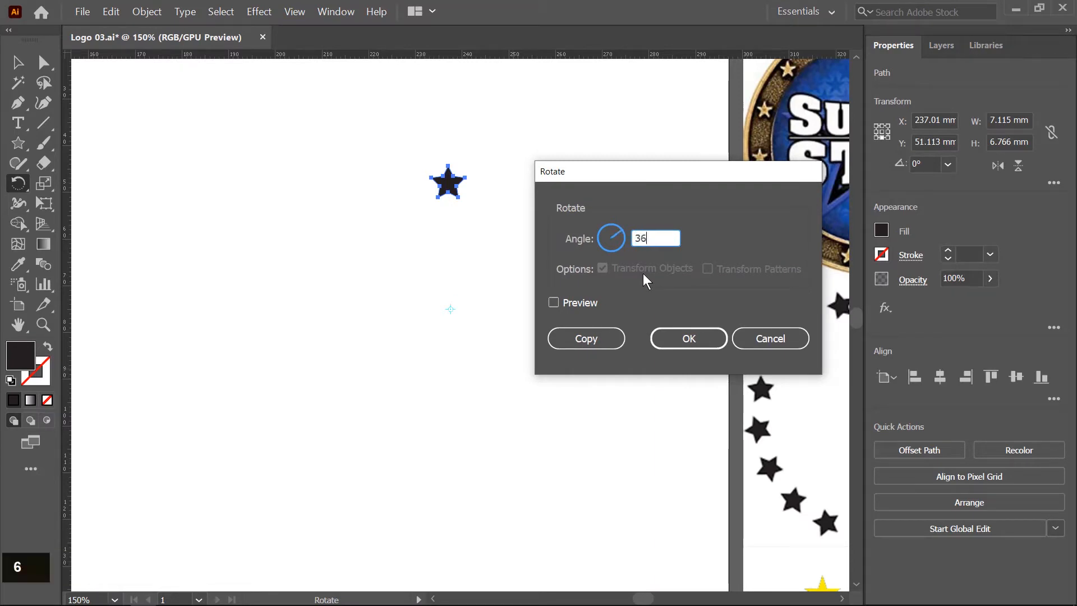
{"action": "type", "text": "0/"}
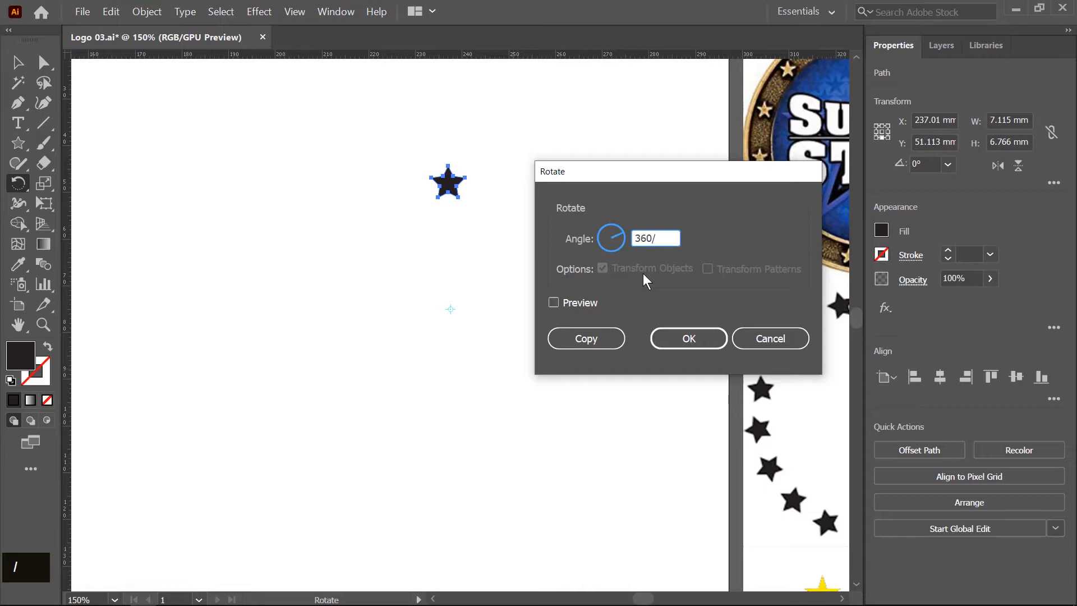
{"action": "type", "text": "16"}
{"action": "left_click", "coordinate": [575, 305]}
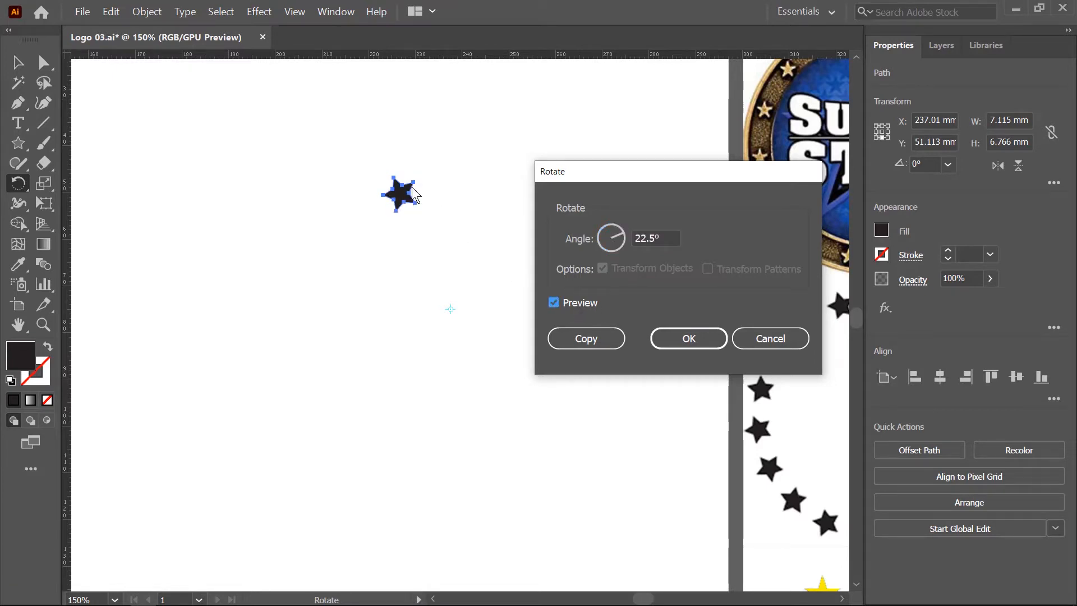
{"action": "left_click", "coordinate": [588, 339]}
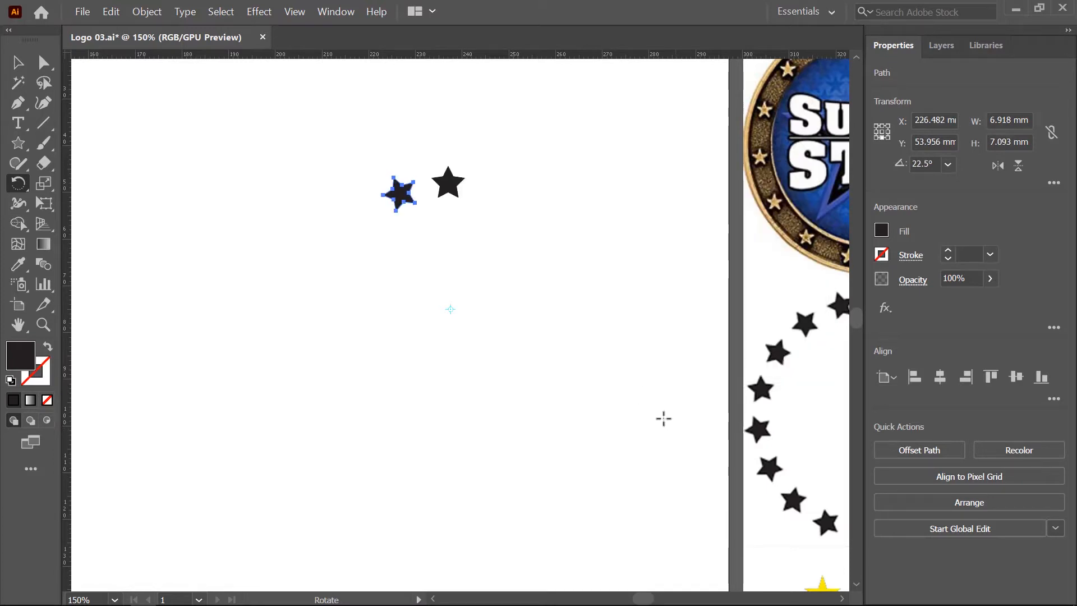
Repeat the rotated copy until 16 evenly spaced stars form a full ring.
{"action": "key", "text": "ctrl+d"}
{"action": "key", "text": "ctrl+d"}
{"action": "key", "text": "ctrl+d"}
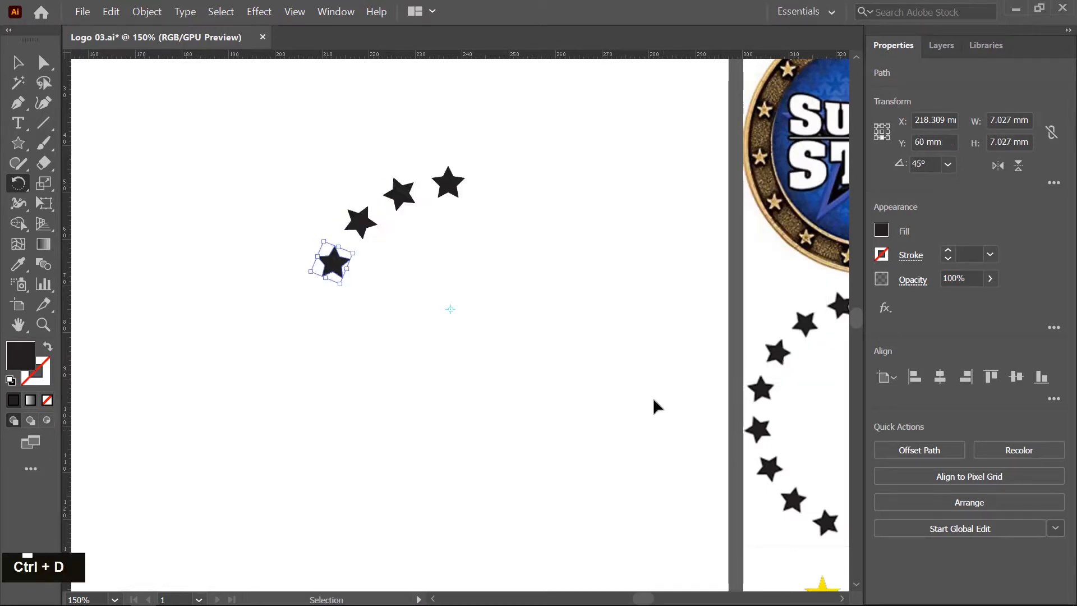
{"action": "key", "text": "ctrl+d"}
{"action": "key", "text": "ctrl+d"}
{"action": "key", "text": "ctrl+d"}
{"action": "key", "text": "ctrl+d"}
{"action": "key", "text": "ctrl+d"}
{"action": "key", "text": "ctrl+d"}
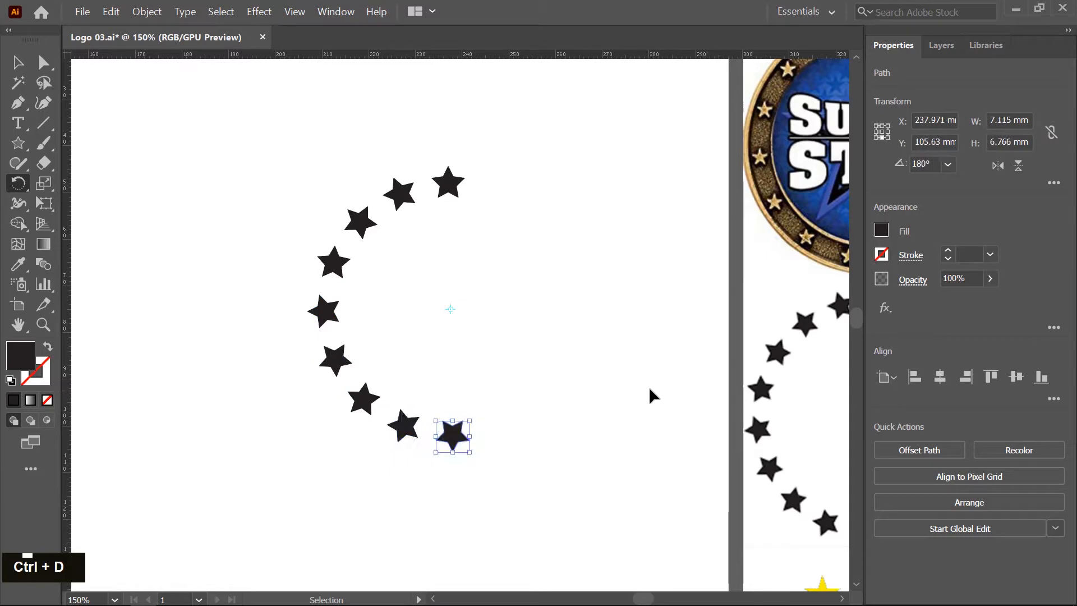
{"action": "key", "text": "ctrl+d"}
{"action": "key", "text": "ctrl+d"}
{"action": "key", "text": "ctrl+d"}
{"action": "key", "text": "ctrl+d"}
{"action": "key", "text": "ctrl+d"}
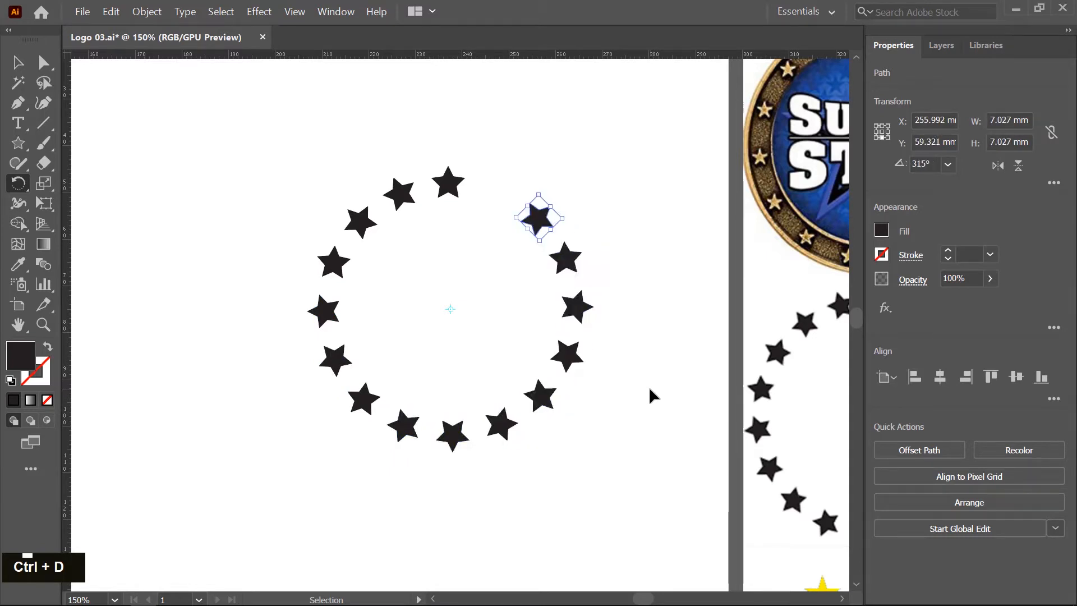
{"action": "key", "text": "r"}
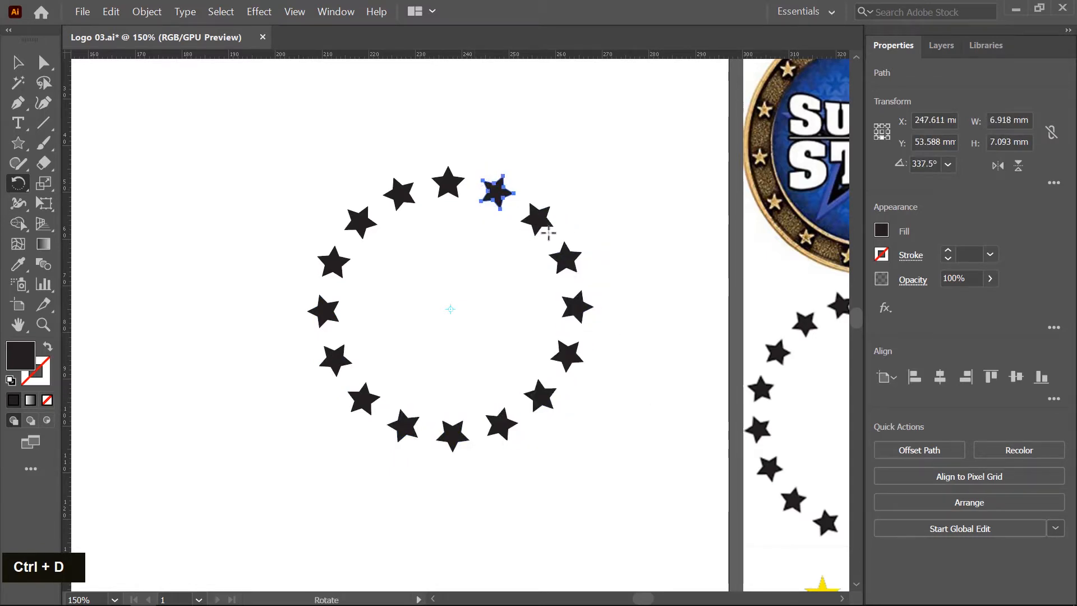
{"action": "left_click", "coordinate": [18, 63]}
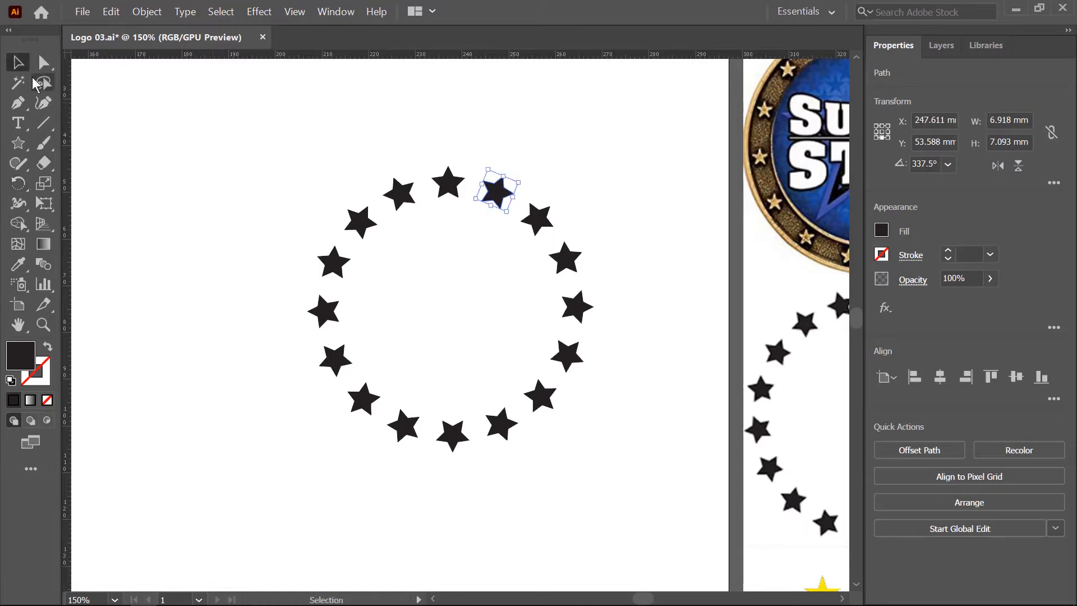
Copy the ring's top star into the empty area beside the gear logo and duplicate it horizontally, the pair spanning about 65 mm.
{"action": "scroll", "coordinate": [321, 272], "scroll_direction": "down", "scroll_amount": 2}
{"action": "left_click_drag", "start_coordinate": [568, 308], "coordinate": [505, 306]}
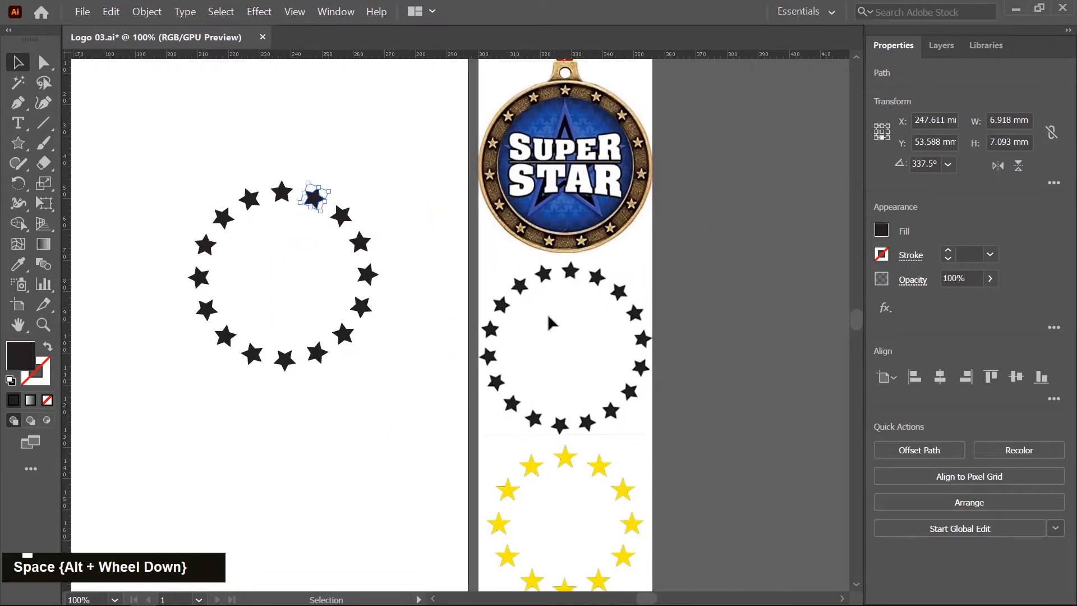
{"action": "scroll", "coordinate": [548, 314], "scroll_direction": "up", "scroll_amount": 2}
{"action": "left_click_drag", "start_coordinate": [392, 271], "coordinate": [533, 296]}
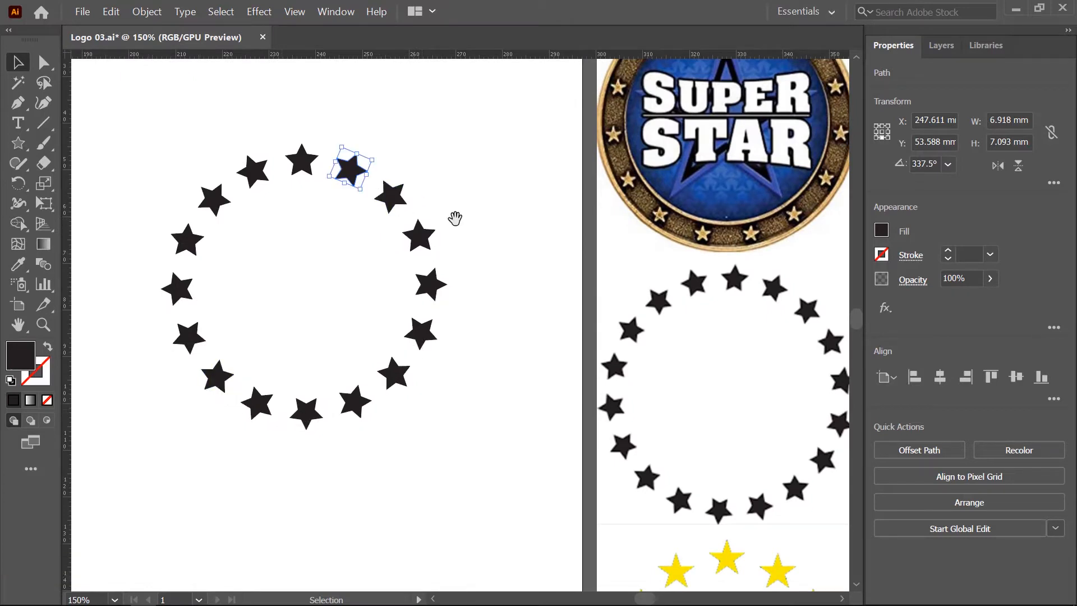
{"action": "left_click_drag", "start_coordinate": [478, 225], "coordinate": [381, 356]}
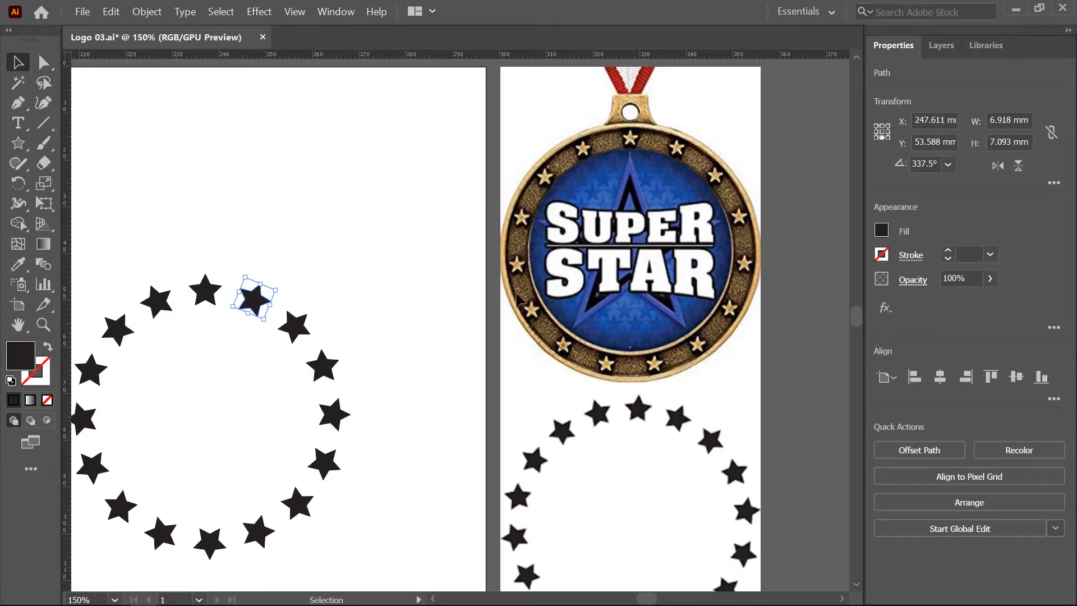
{"action": "left_click_drag", "start_coordinate": [484, 233], "coordinate": [731, 187]}
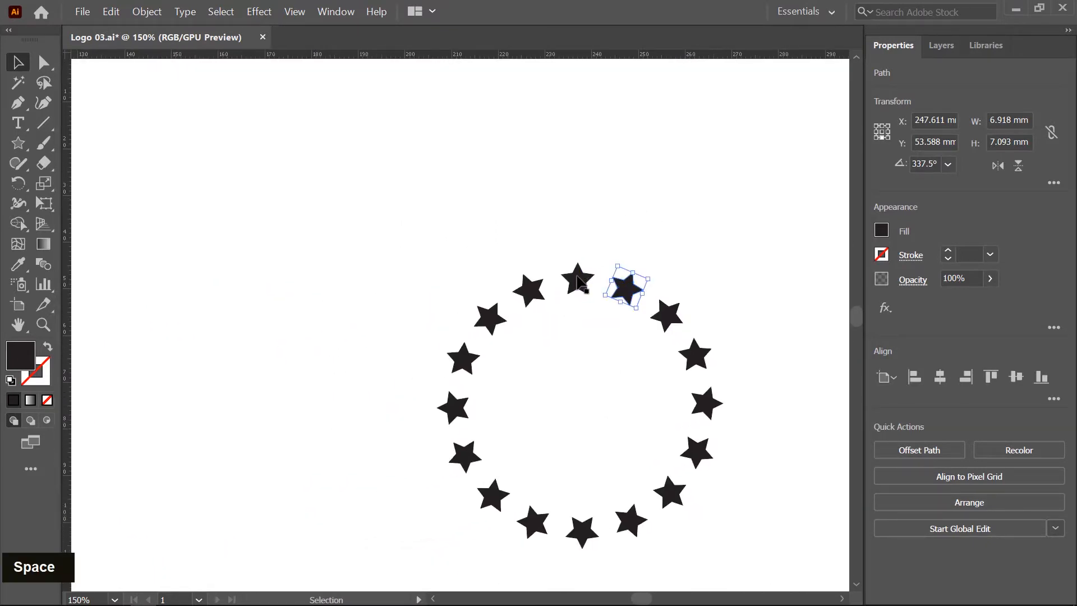
{"action": "left_click_drag", "start_coordinate": [578, 283], "coordinate": [207, 262]}
{"action": "left_click_drag", "start_coordinate": [328, 302], "coordinate": [733, 301]}
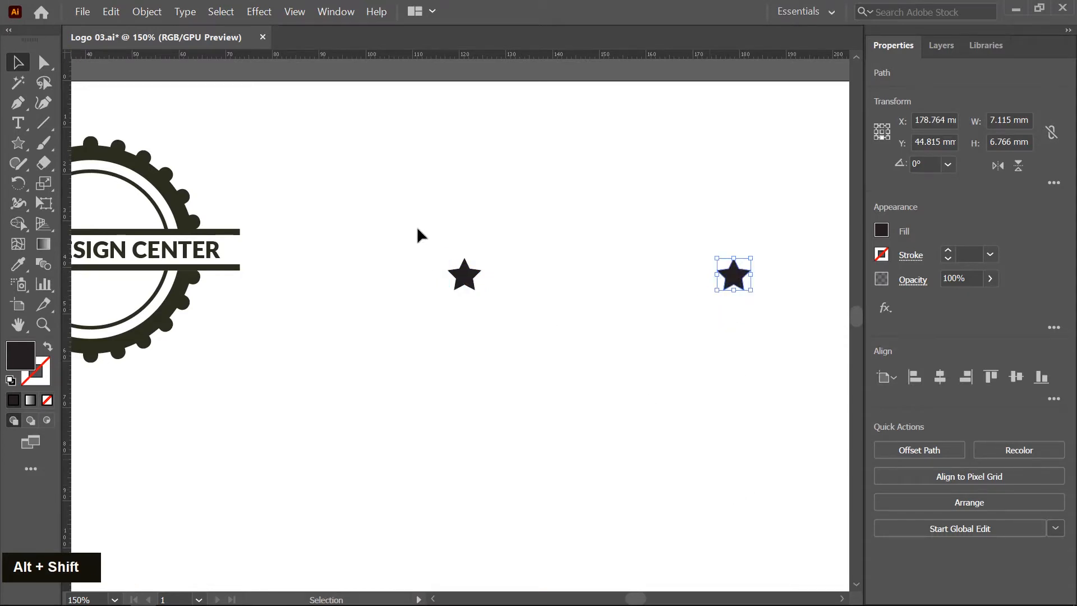
With both separate stars selected, set the blend options to Specified Steps with 16 steps.
{"action": "left_click_drag", "start_coordinate": [419, 228], "coordinate": [764, 344]}
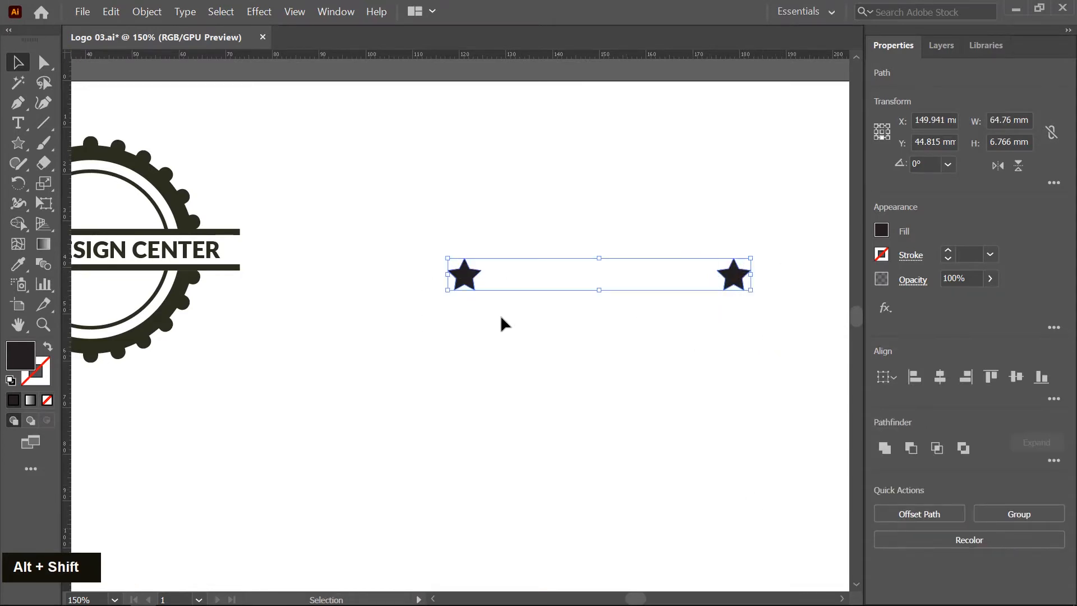
{"action": "left_click", "coordinate": [146, 11]}
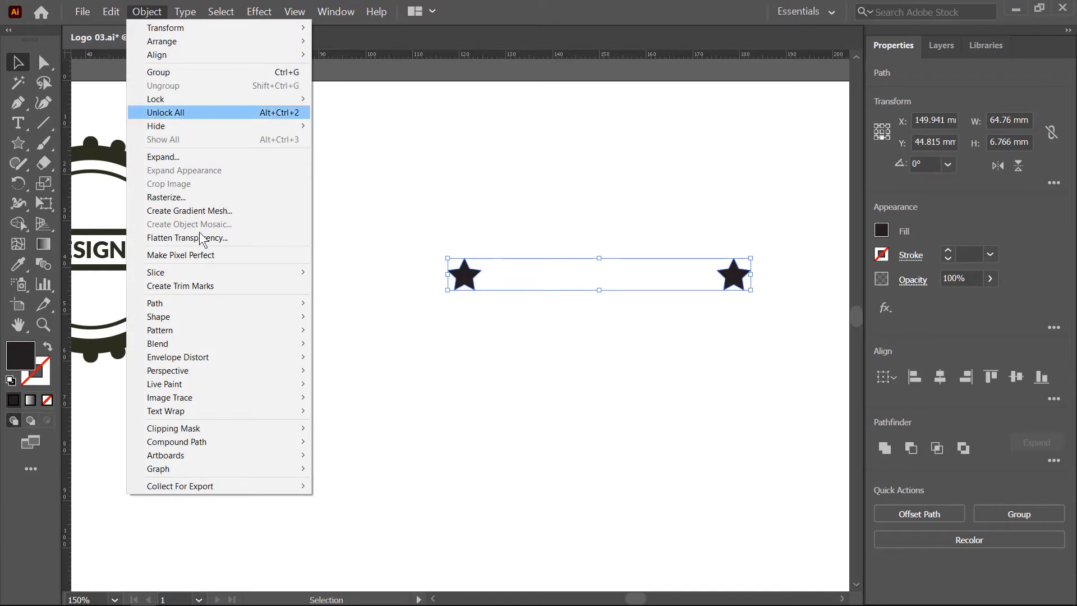
{"action": "mouse_move", "coordinate": [210, 346]}
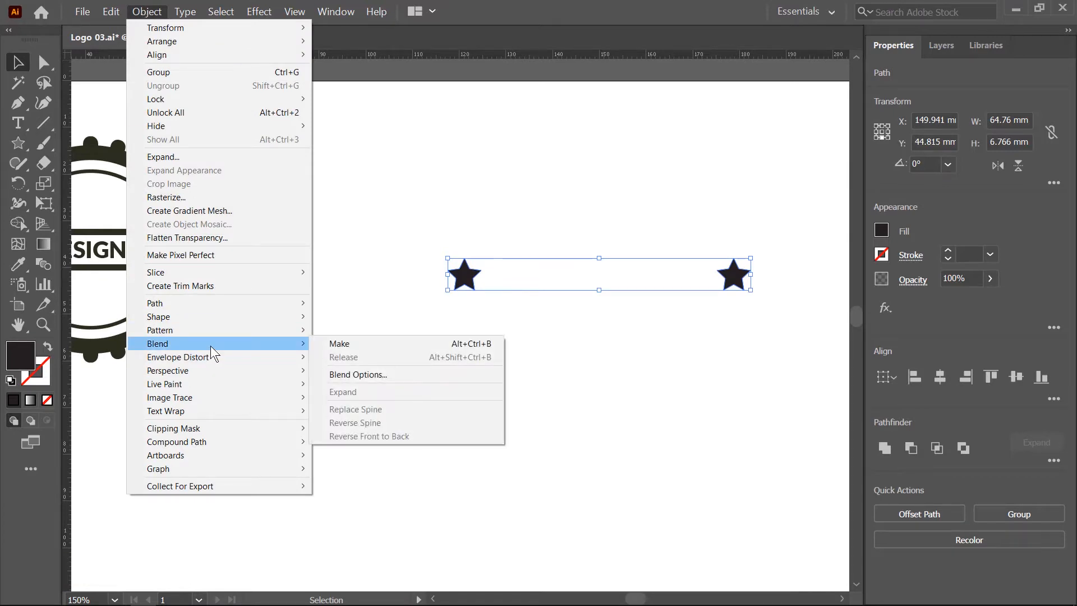
{"action": "left_click", "coordinate": [355, 375]}
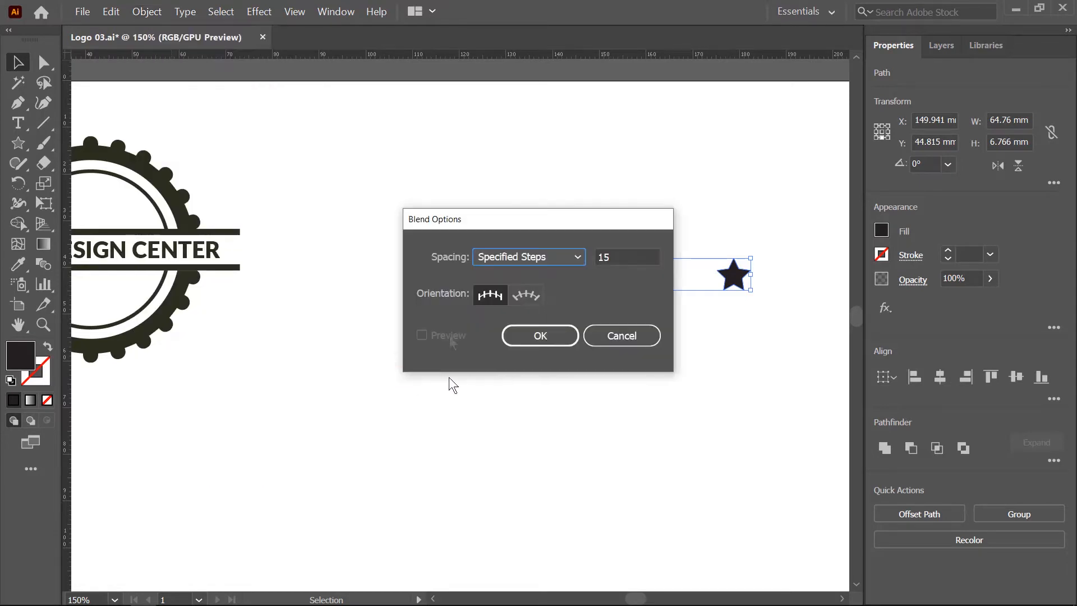
{"action": "left_click", "coordinate": [521, 255]}
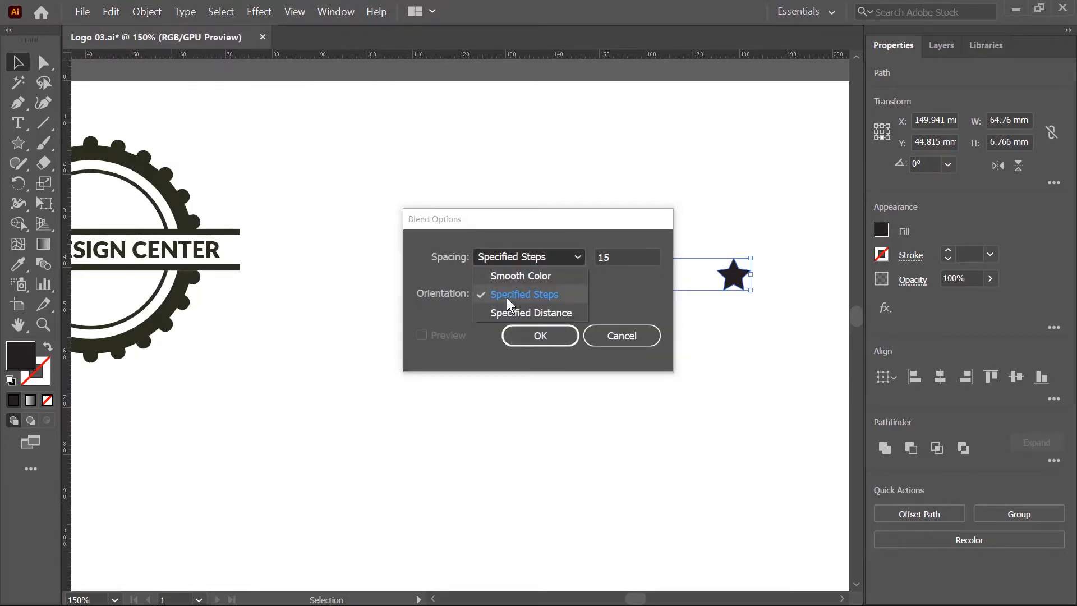
{"action": "left_click", "coordinate": [466, 348]}
{"action": "left_click", "coordinate": [629, 256]}
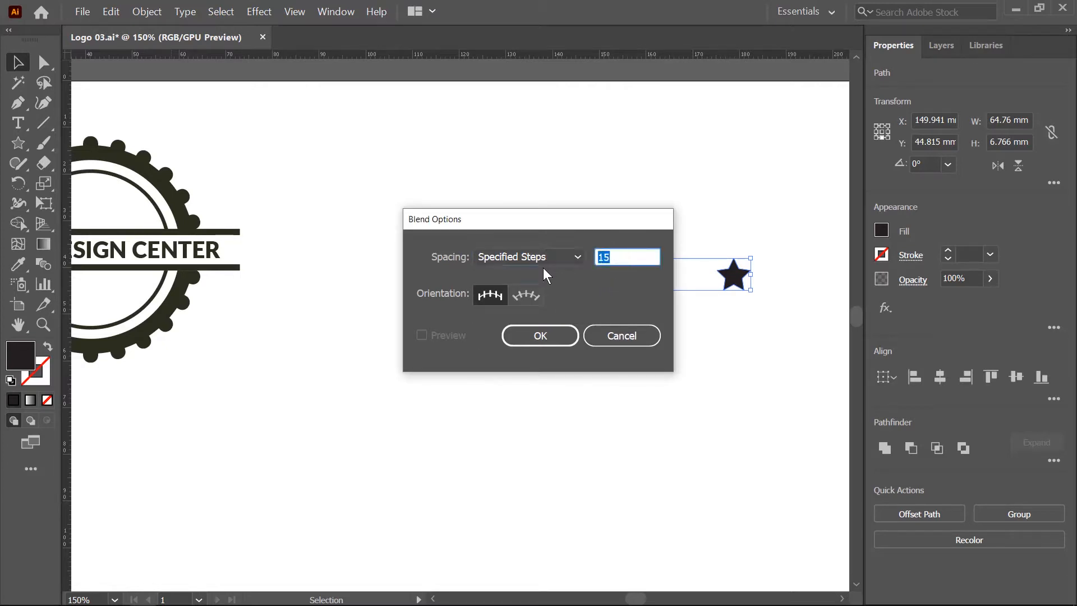
{"action": "type", "text": "16"}
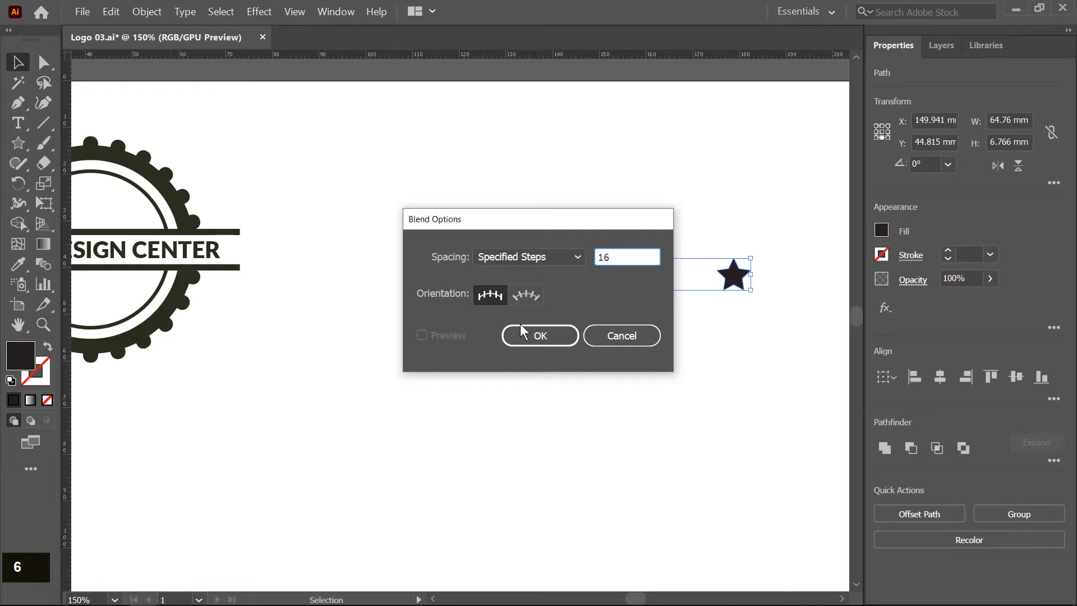
{"action": "left_click", "coordinate": [531, 335]}
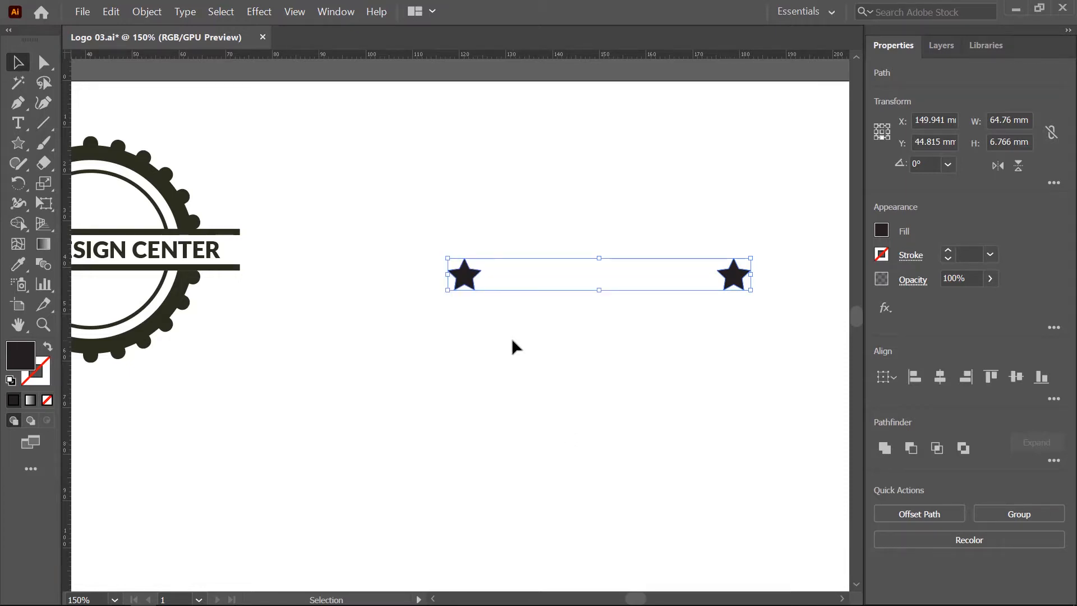
Make the blend between the two selected stars.
{"action": "left_click", "coordinate": [145, 13]}
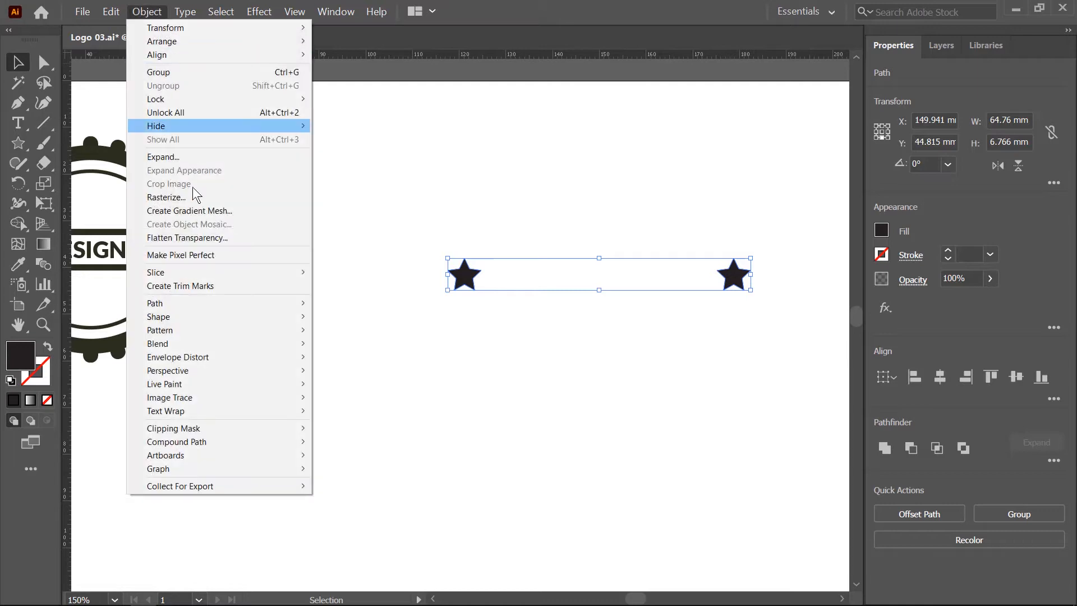
{"action": "mouse_move", "coordinate": [224, 343]}
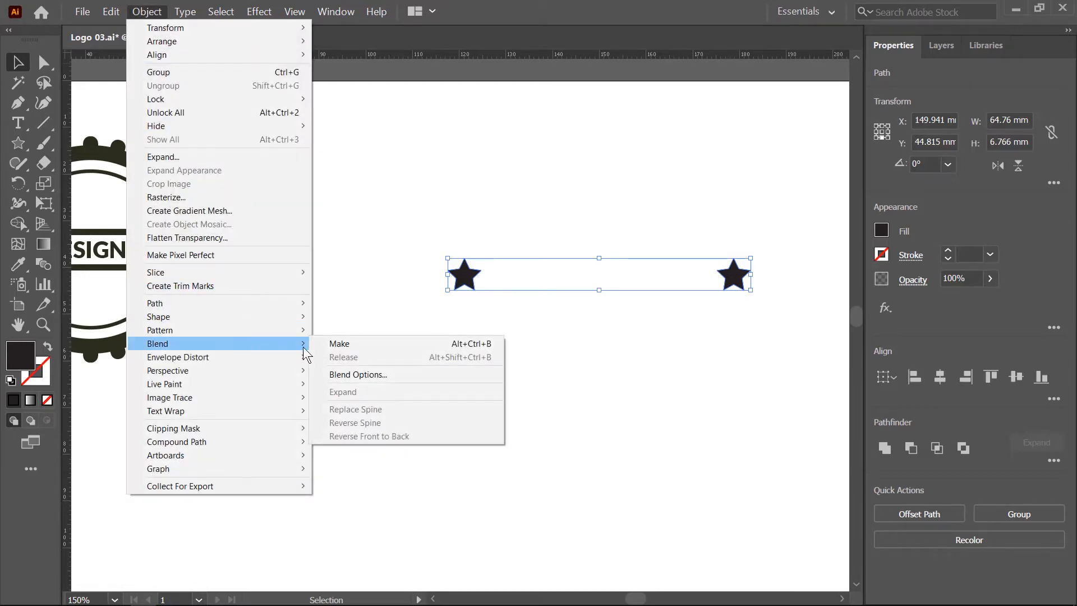
{"action": "left_click", "coordinate": [361, 343]}
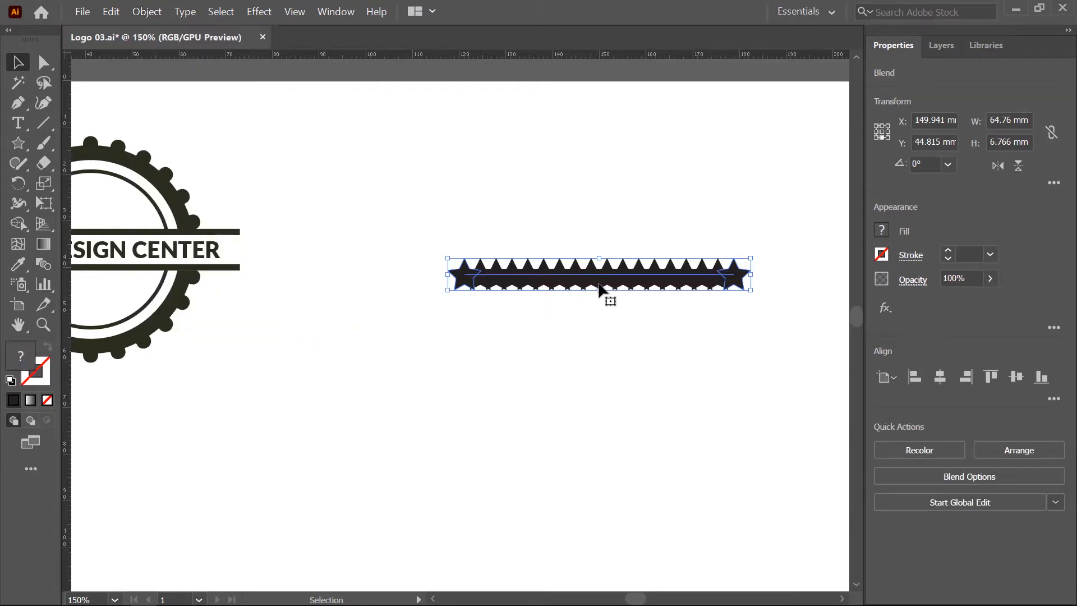
Draw a circle about 54 mm in diameter below the star blend and give it a black outline with no fill.
{"action": "right_click", "coordinate": [19, 144]}
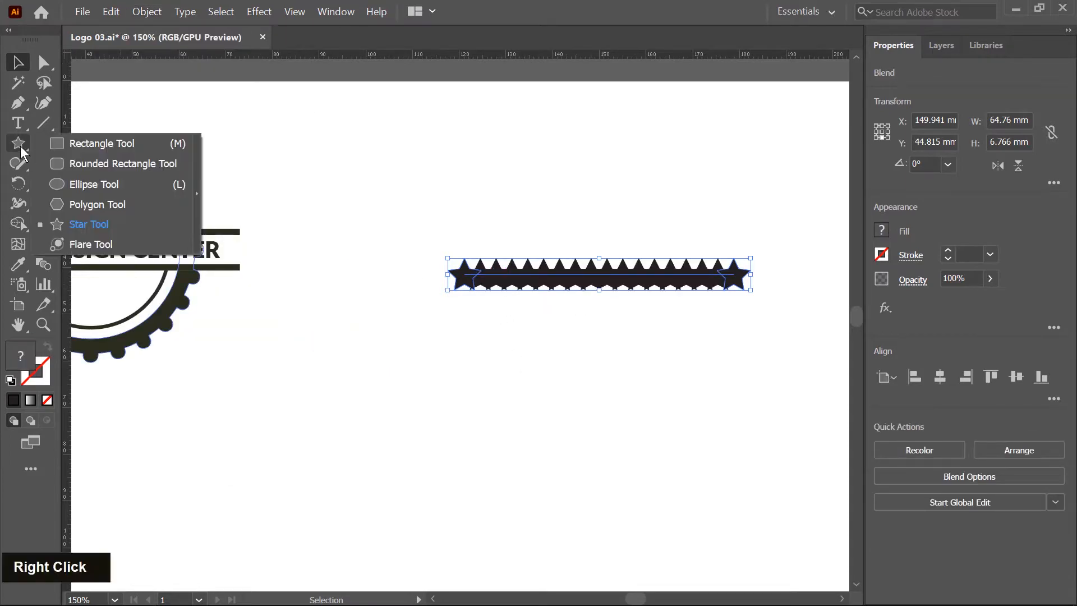
{"action": "left_click", "coordinate": [84, 185]}
{"action": "scroll", "coordinate": [477, 303], "scroll_direction": "down", "scroll_amount": 3}
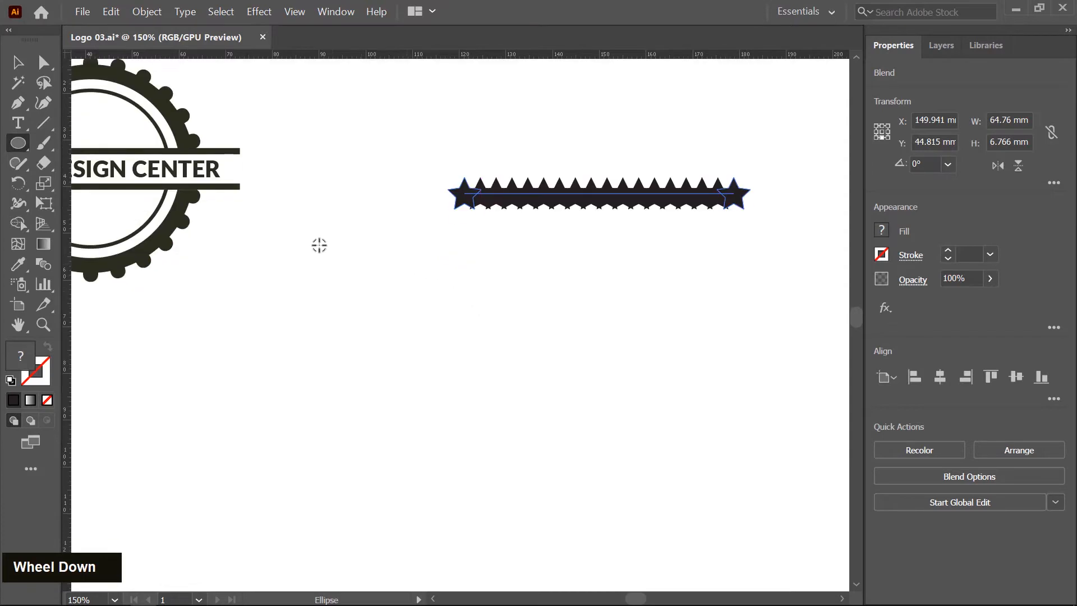
{"action": "scroll", "coordinate": [318, 243], "scroll_direction": "down", "scroll_amount": 2}
{"action": "left_click_drag", "start_coordinate": [419, 327], "coordinate": [465, 285]}
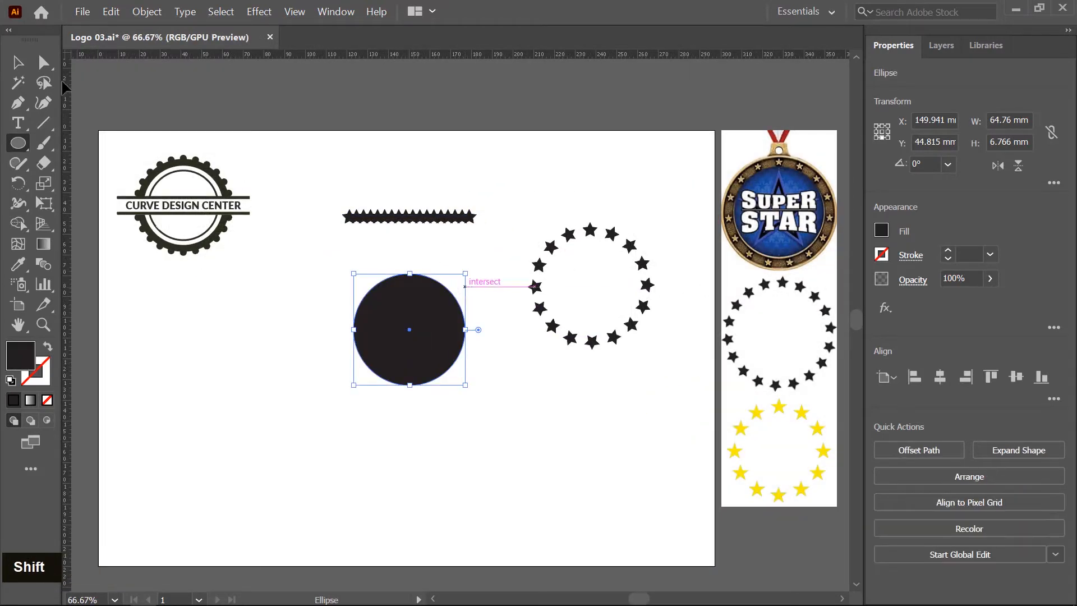
{"action": "left_click", "coordinate": [19, 63]}
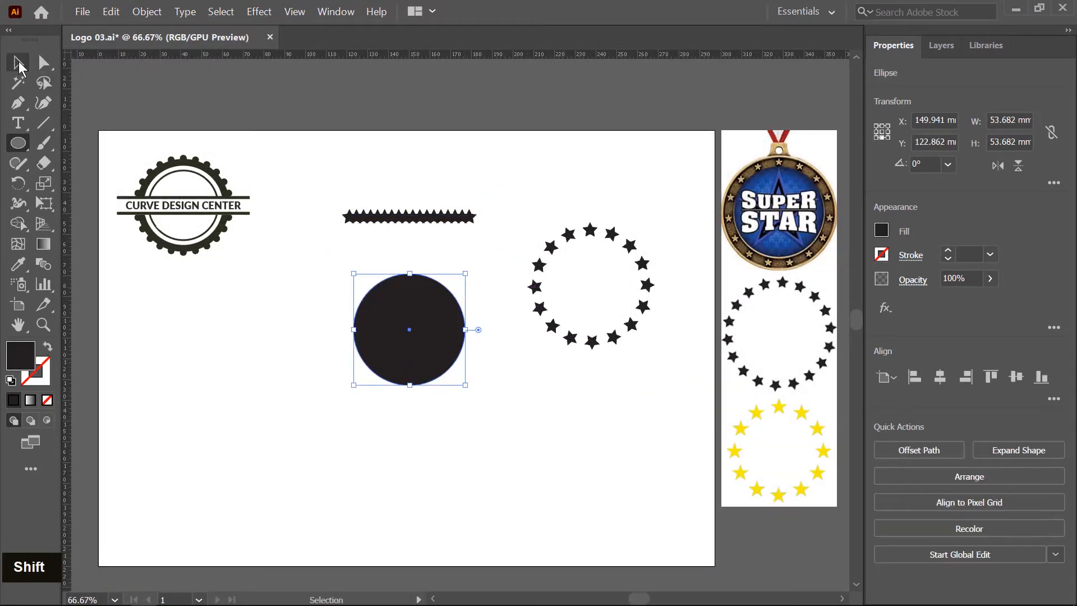
{"action": "left_click", "coordinate": [47, 348]}
{"action": "scroll", "coordinate": [370, 302], "scroll_direction": "up", "scroll_amount": 2}
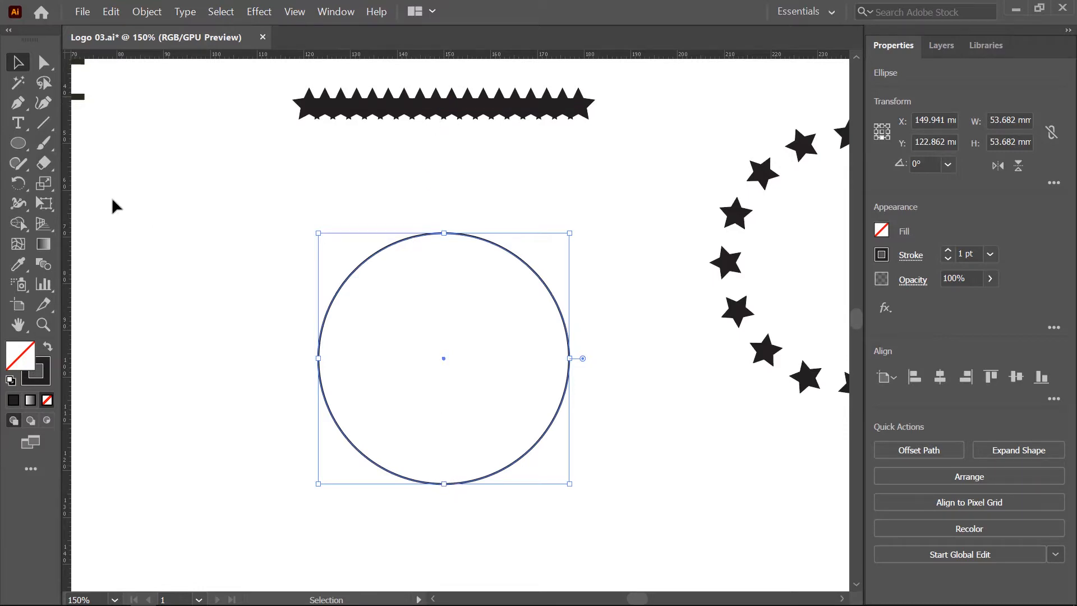
Cut the circle's path open at its bottom anchor point with the Scissors tool.
{"action": "right_click", "coordinate": [56, 167]}
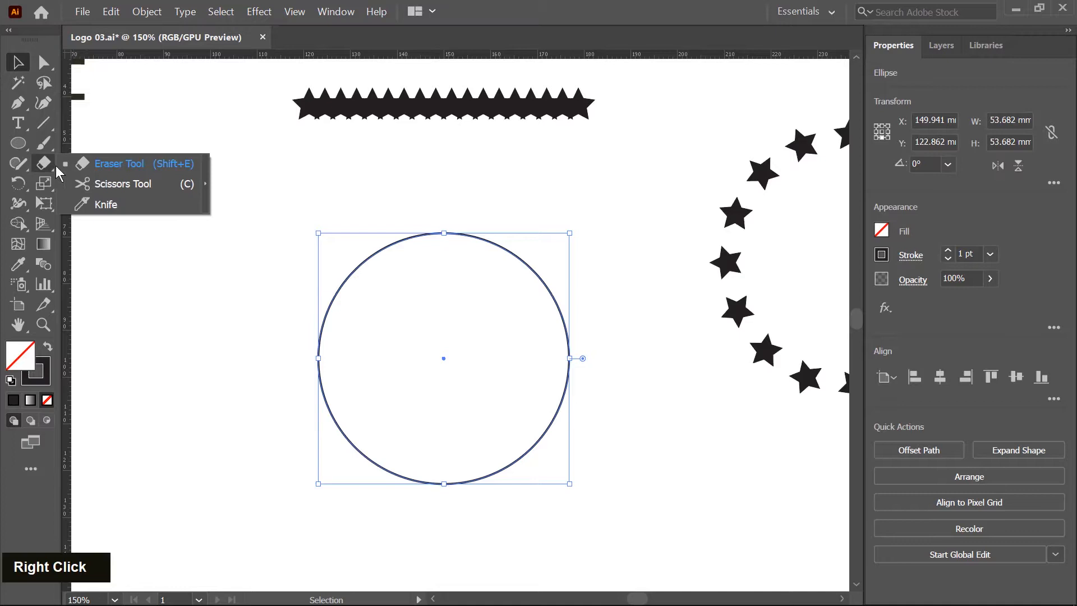
{"action": "left_click", "coordinate": [95, 183]}
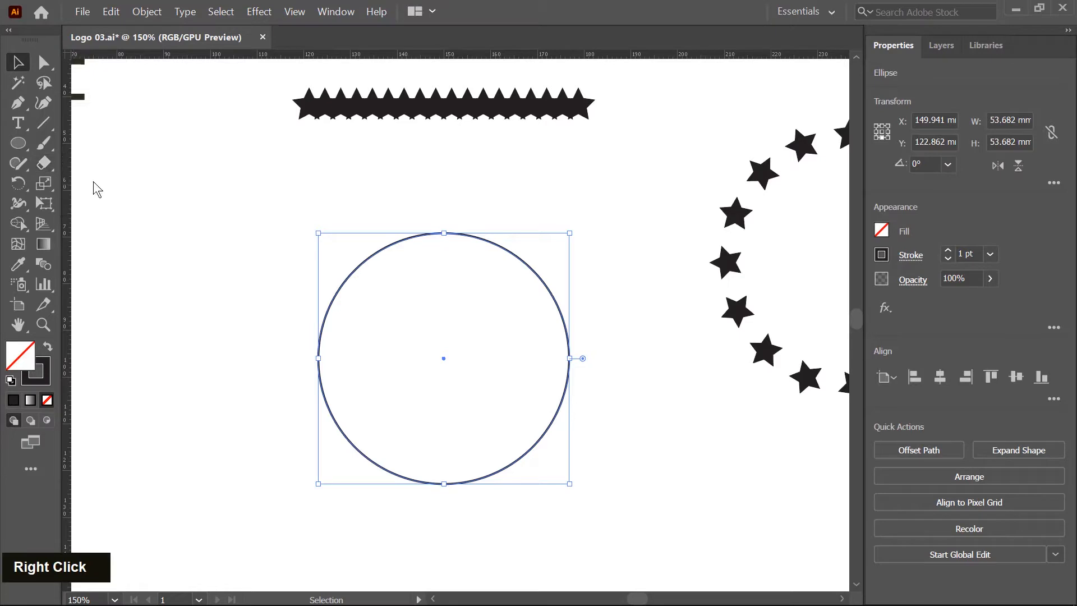
{"action": "left_click", "coordinate": [444, 483]}
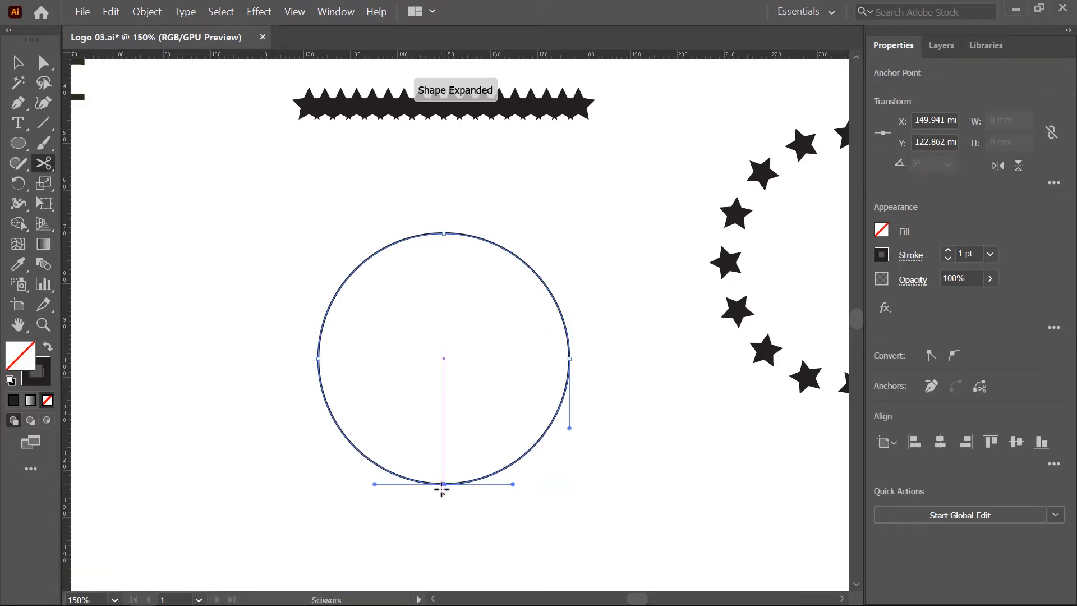
{"action": "key", "text": "v"}
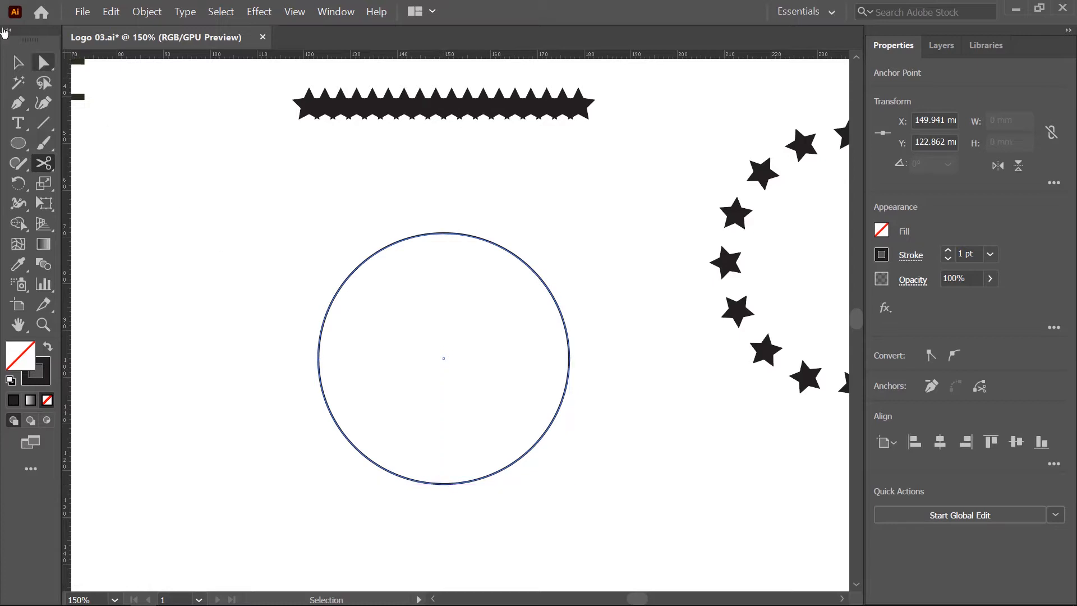
Pull one cut end away from the circle's bottom to test the opening, undo the move and deselect the circle.
{"action": "left_click", "coordinate": [43, 63]}
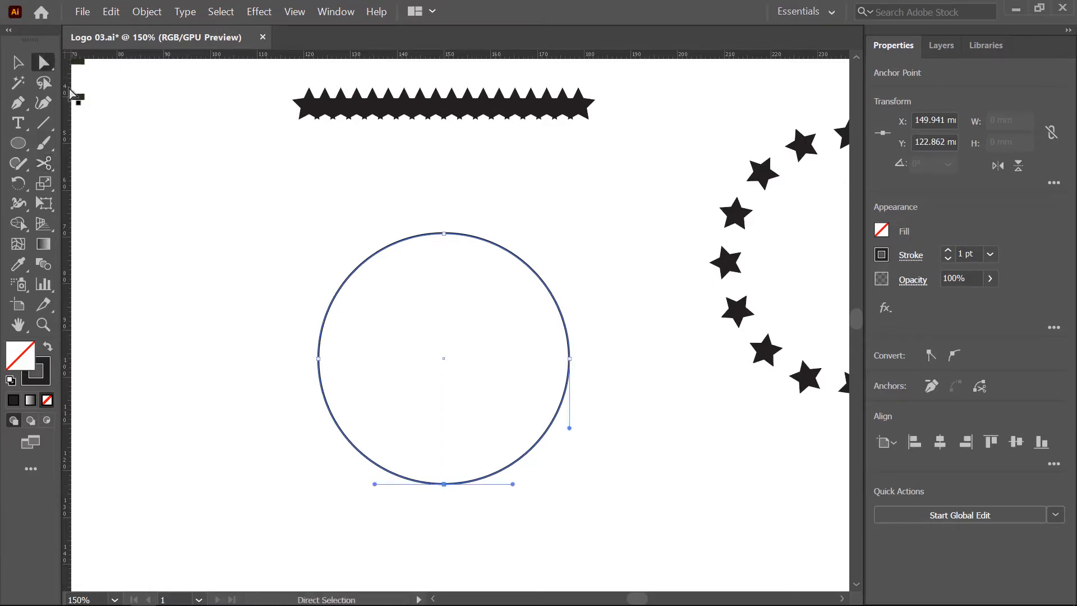
{"action": "left_click", "coordinate": [443, 484]}
{"action": "mouse_move", "coordinate": [443, 488]}
{"action": "left_mouse_down"}
{"action": "mouse_move", "coordinate": [446, 514]}
{"action": "mouse_move", "coordinate": [440, 500]}
{"action": "left_mouse_up"}
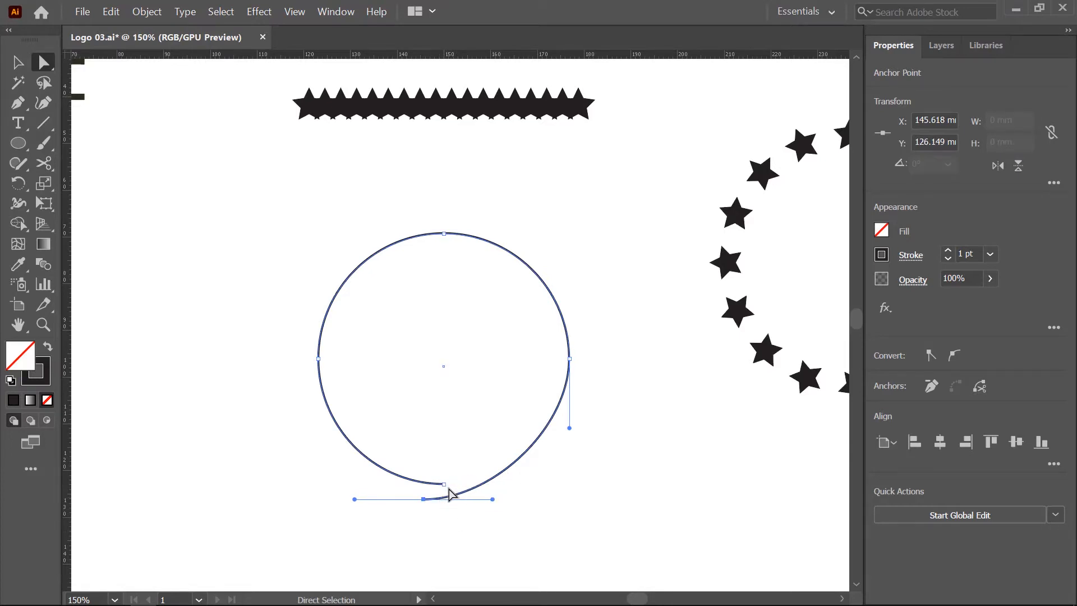
{"action": "key", "text": "ctrl+z"}
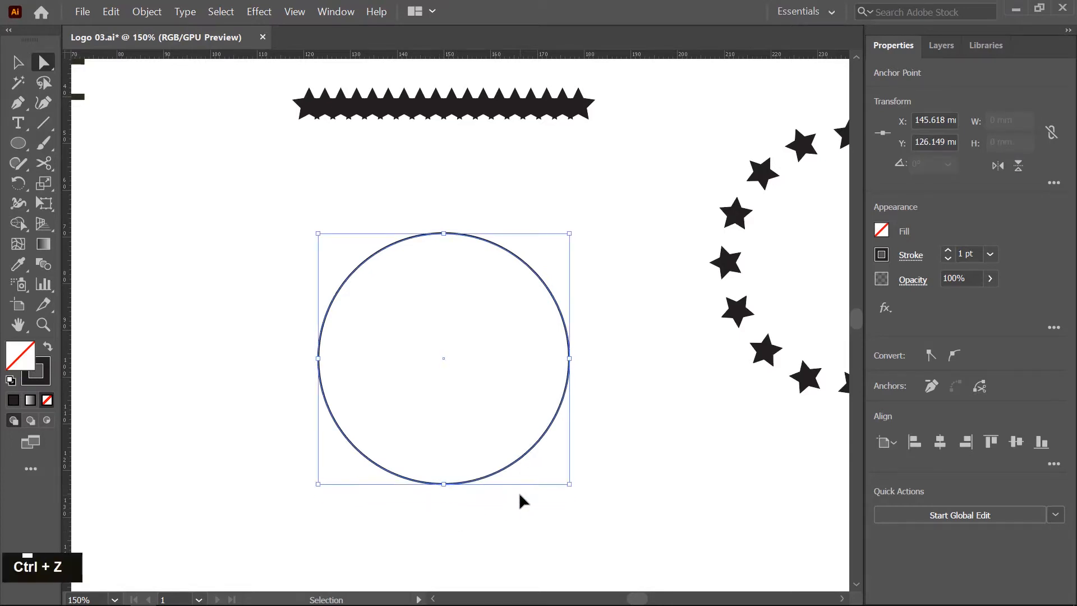
{"action": "key", "text": "ctrl+shift+a"}
{"action": "key", "text": "v"}
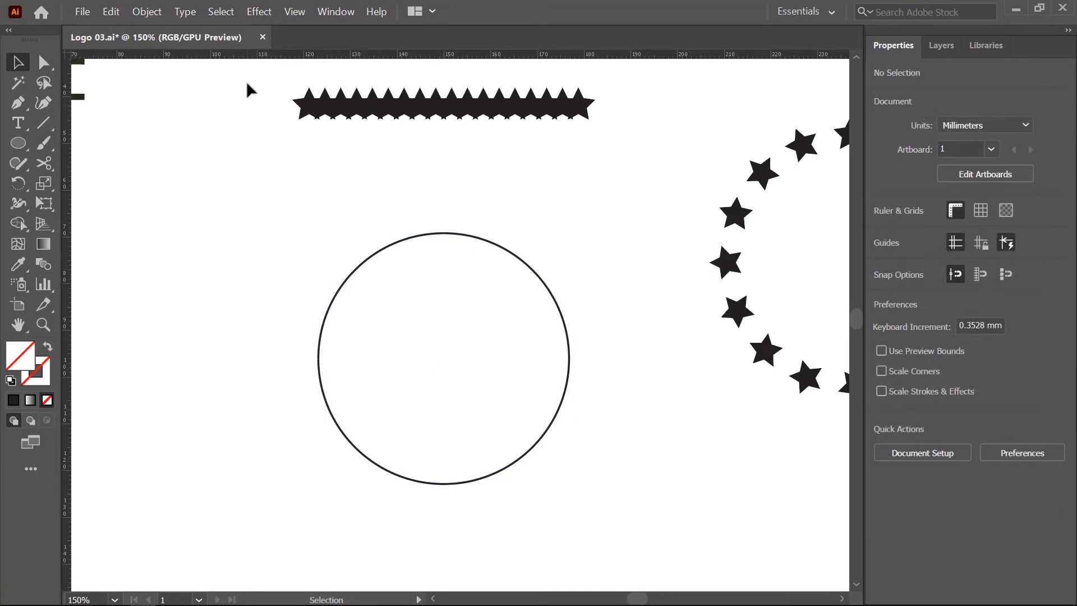
Select the star blend and the cut circle together and replace the blend's spine with the circle.
{"action": "left_click_drag", "start_coordinate": [249, 85], "coordinate": [352, 218]}
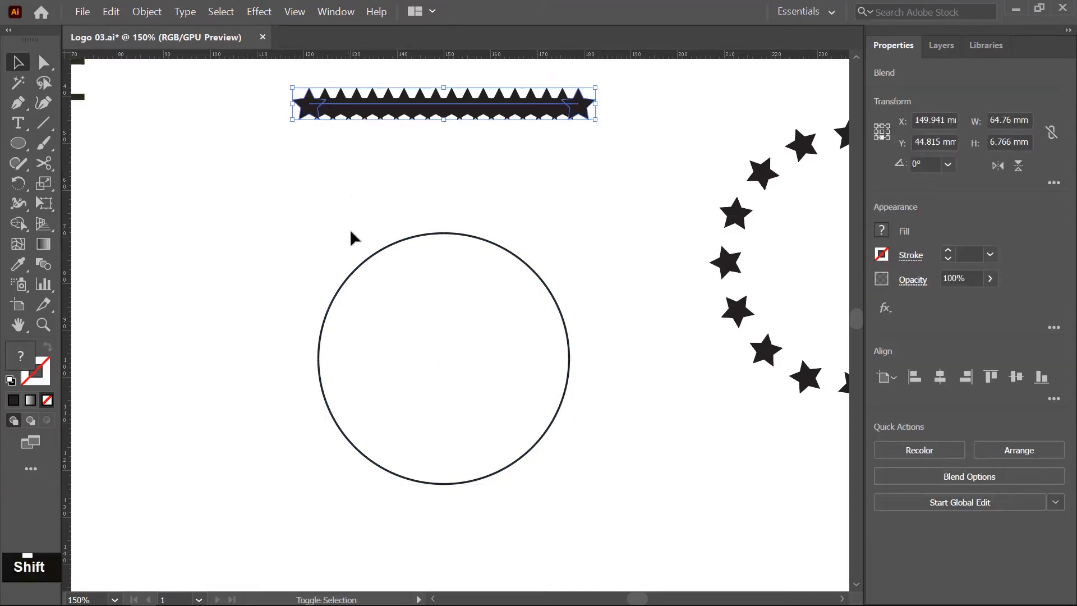
{"action": "left_click", "coordinate": [372, 251], "text": "shift"}
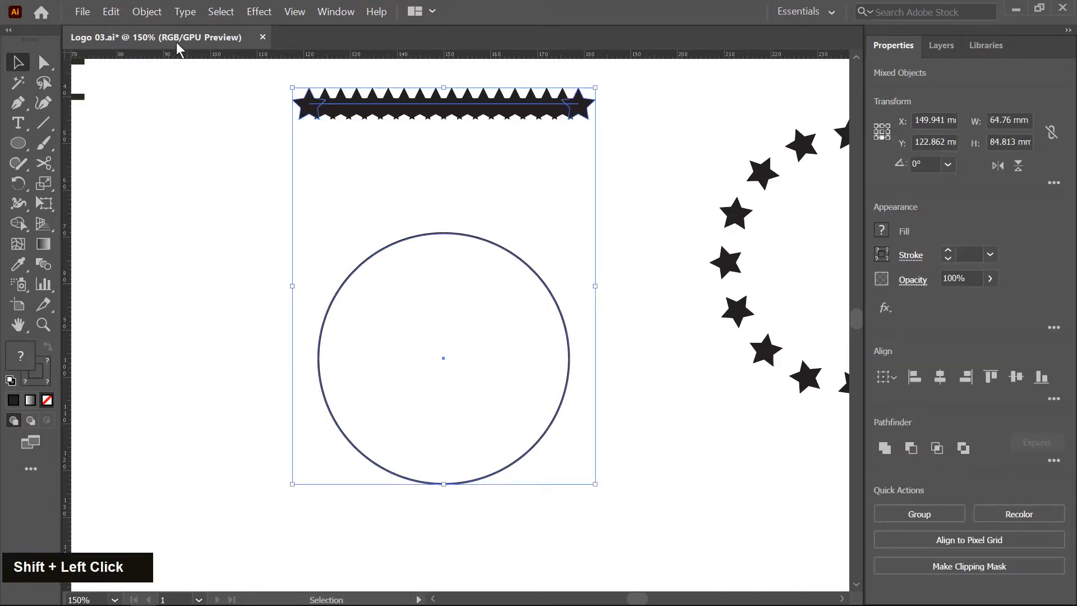
{"action": "left_click", "coordinate": [148, 12]}
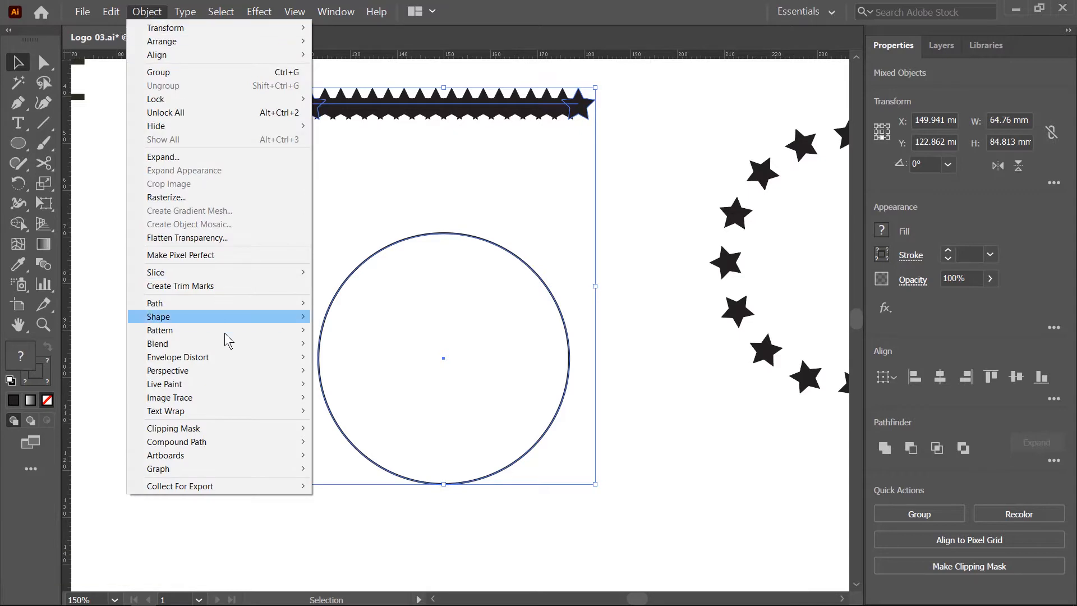
{"action": "mouse_move", "coordinate": [230, 343]}
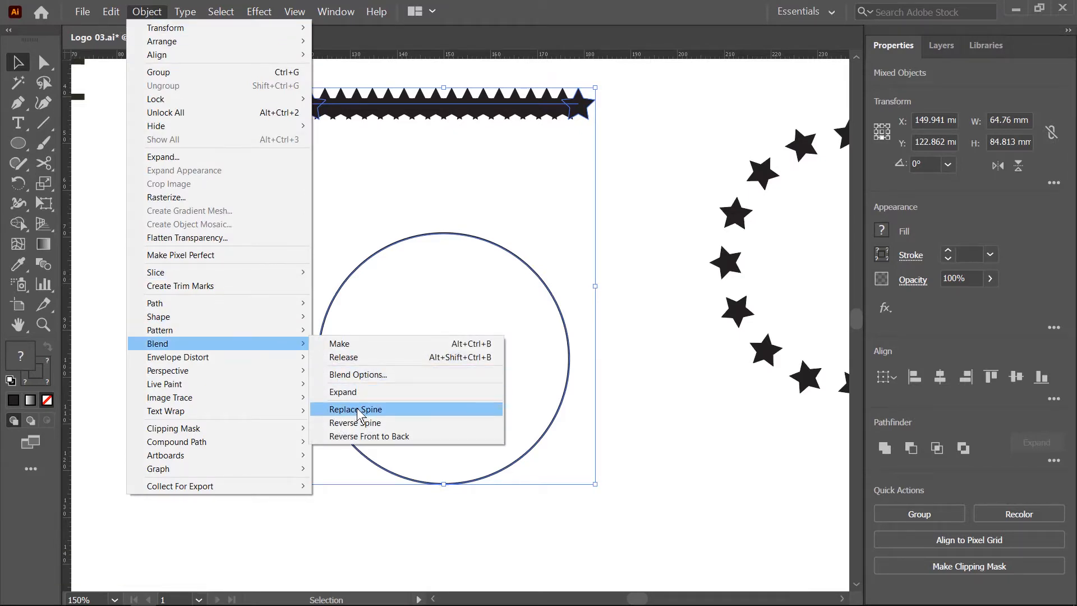
{"action": "left_click", "coordinate": [358, 409]}
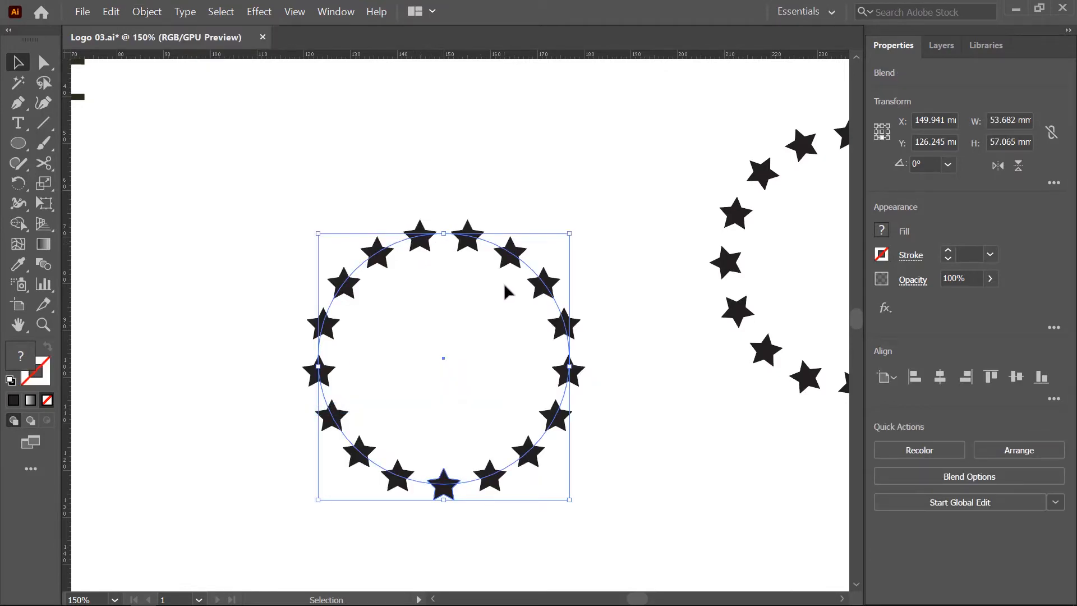
Place the blended star ring level with the rotated-copy ring and move both rings to the artboard's upper right area.
{"action": "key", "text": "alt"}
{"action": "scroll", "coordinate": [282, 304], "scroll_direction": "down", "scroll_amount": 2}
{"action": "key", "text": "space"}
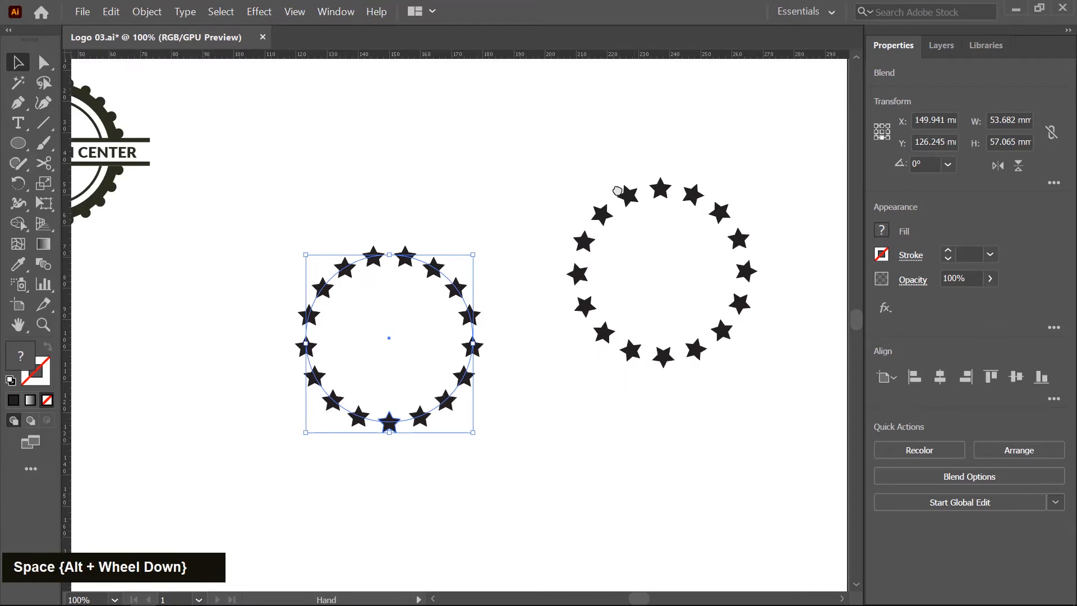
{"action": "left_click_drag", "start_coordinate": [620, 186], "coordinate": [447, 291]}
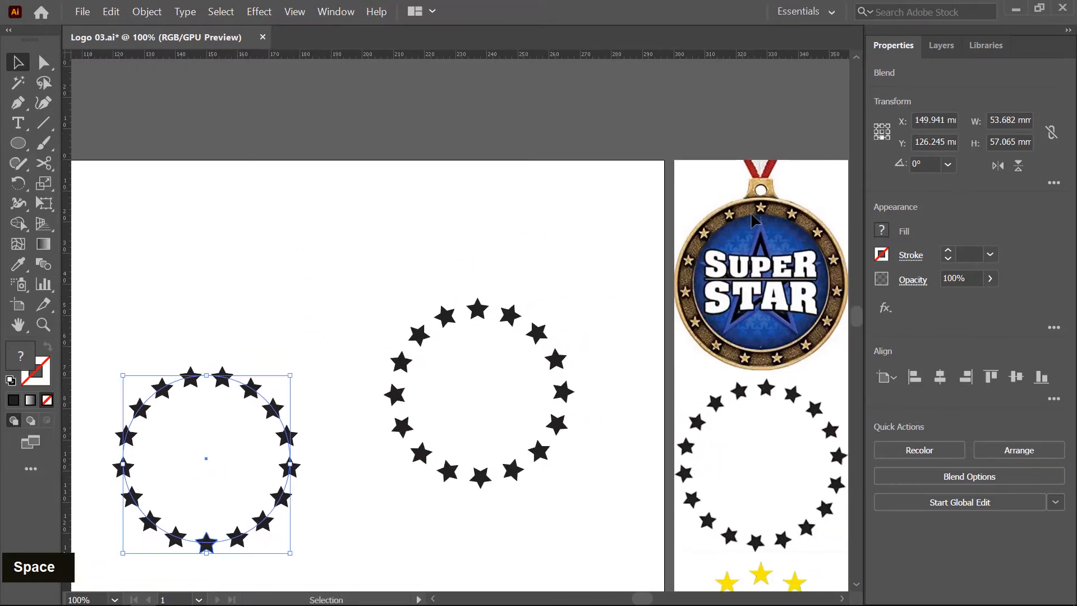
{"action": "scroll", "coordinate": [206, 406], "scroll_direction": "up", "scroll_amount": 2}
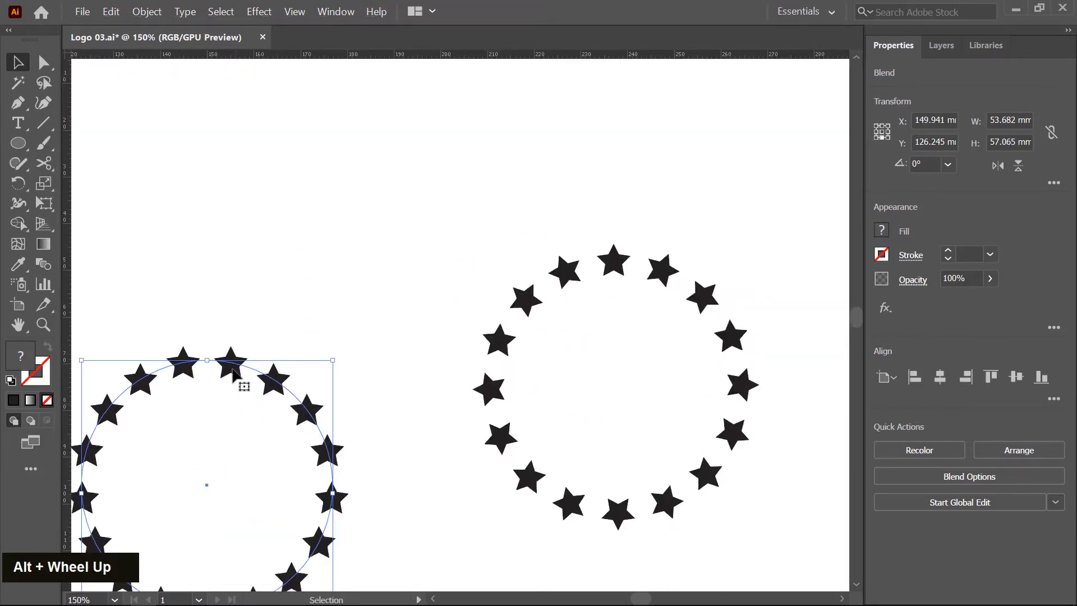
{"action": "left_click_drag", "start_coordinate": [233, 374], "coordinate": [308, 270]}
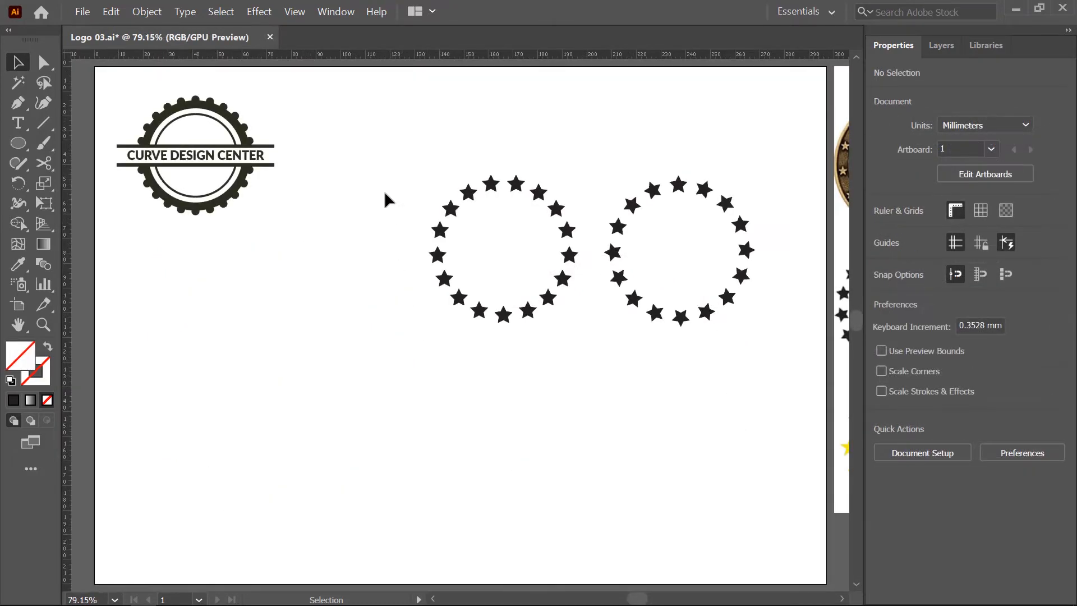
{"action": "left_click_drag", "start_coordinate": [382, 130], "coordinate": [772, 345]}
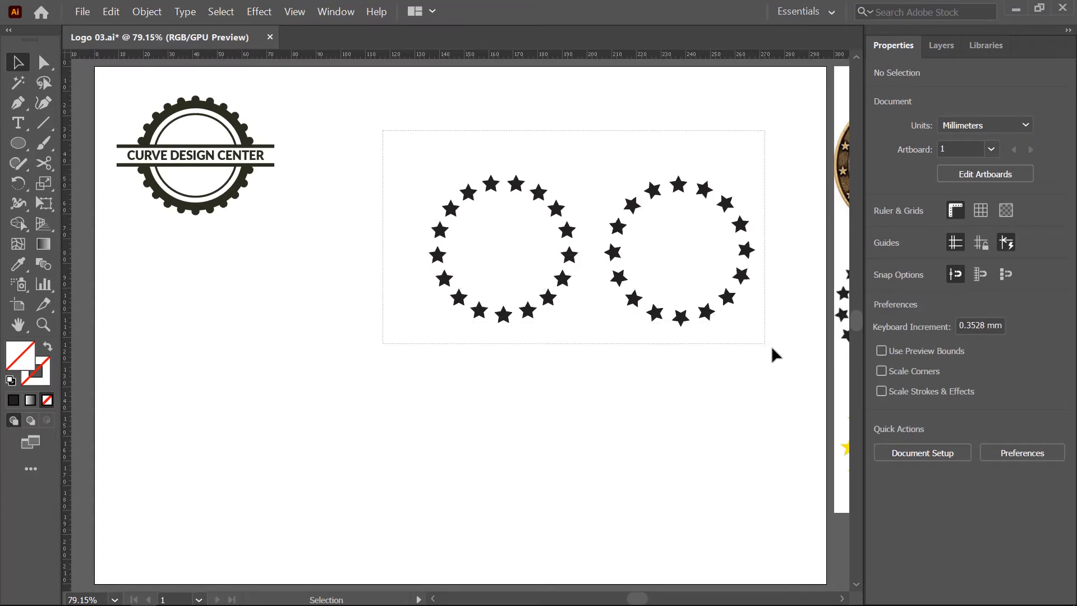
{"action": "left_click_drag", "start_coordinate": [575, 252], "coordinate": [634, 148]}
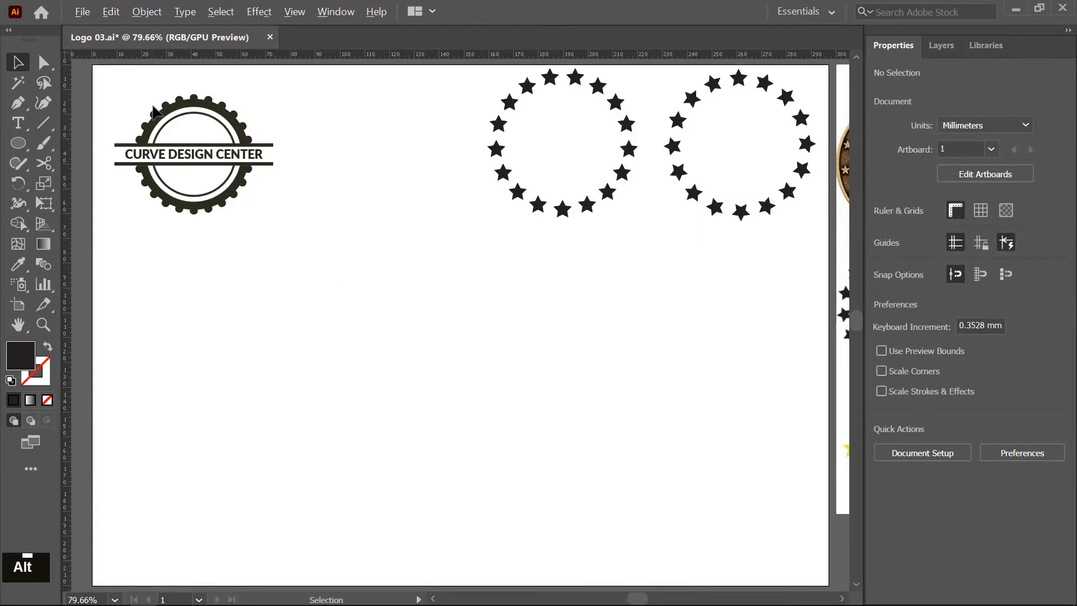
Draw a black, upright rounded rectangle about 2.9 by 5 mm in the empty area beside the gear logo.
{"action": "scroll", "coordinate": [168, 121], "scroll_direction": "up", "scroll_amount": 4}
{"action": "key", "text": "space"}
{"action": "left_click_drag", "start_coordinate": [339, 204], "coordinate": [350, 268]}
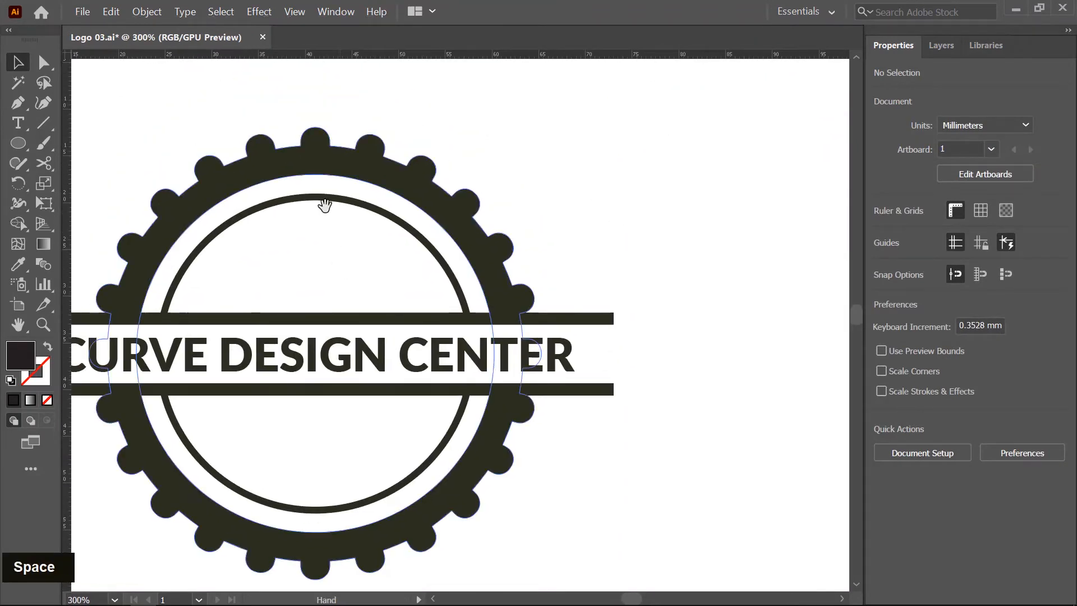
{"action": "right_click", "coordinate": [17, 142]}
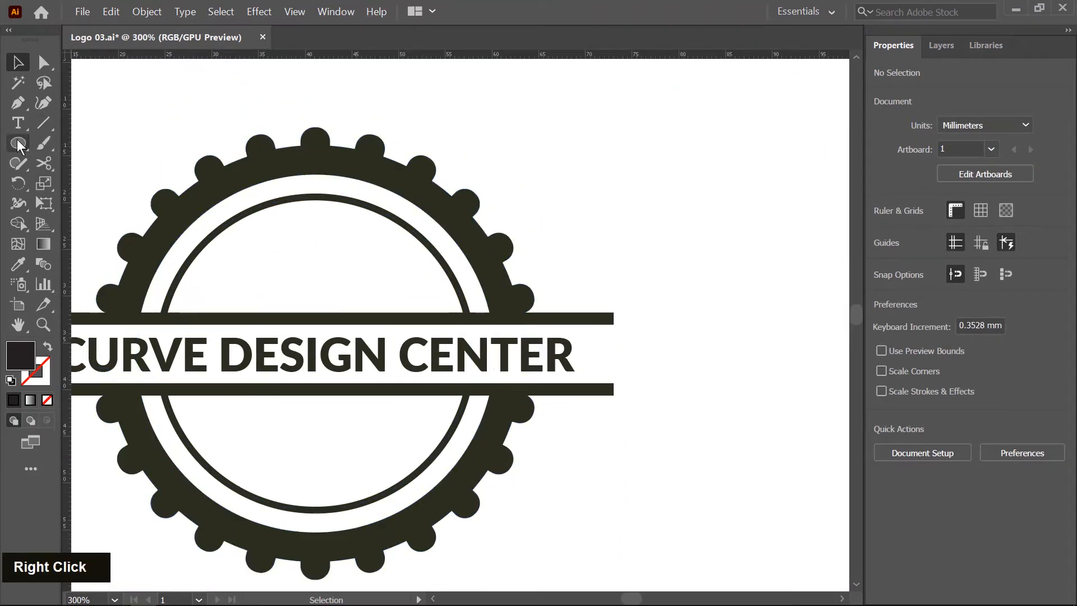
{"action": "left_click", "coordinate": [89, 163]}
{"action": "key", "text": "space"}
{"action": "left_click_drag", "start_coordinate": [642, 267], "coordinate": [457, 253]}
{"action": "left_click_drag", "start_coordinate": [580, 156], "coordinate": [607, 204]}
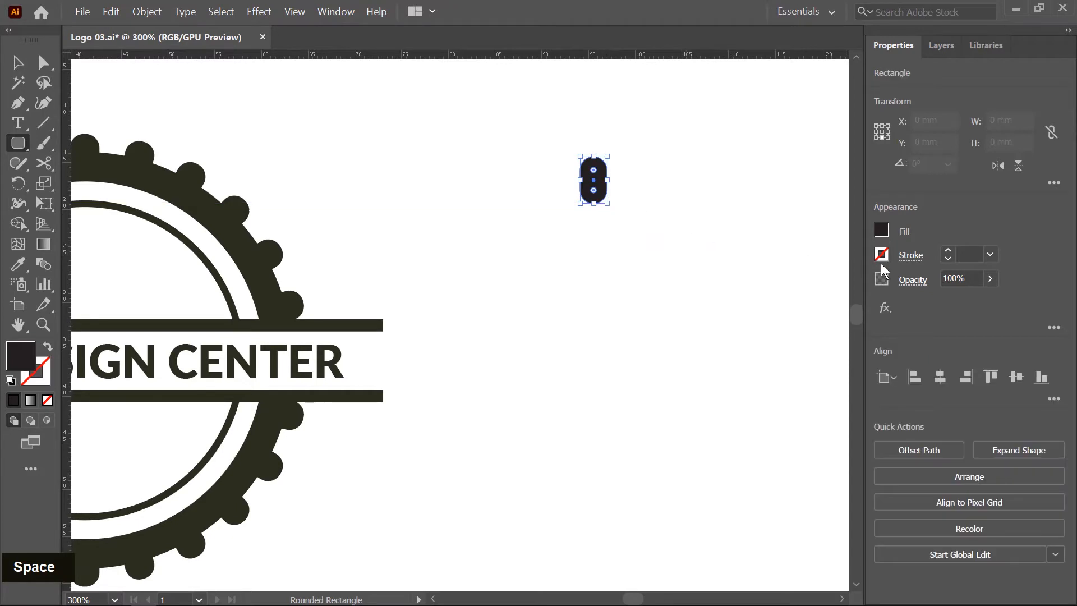
{"action": "left_click", "coordinate": [881, 230]}
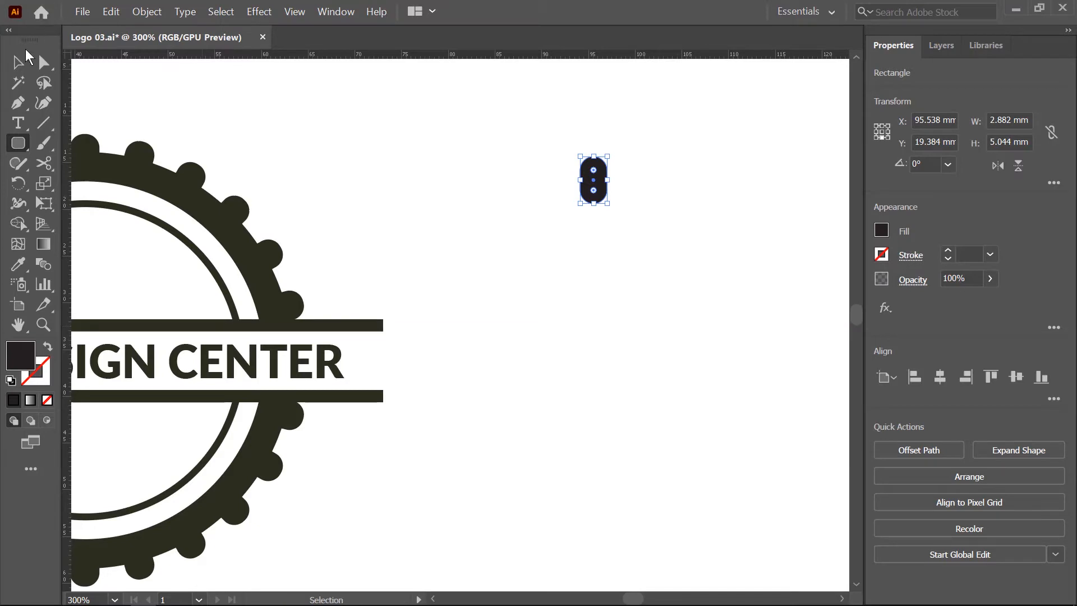
Duplicate the rounded rectangle horizontally, the pair spanning about 42 mm.
{"action": "left_click", "coordinate": [16, 64]}
{"action": "scroll", "coordinate": [539, 261], "scroll_direction": "down", "scroll_amount": 5}
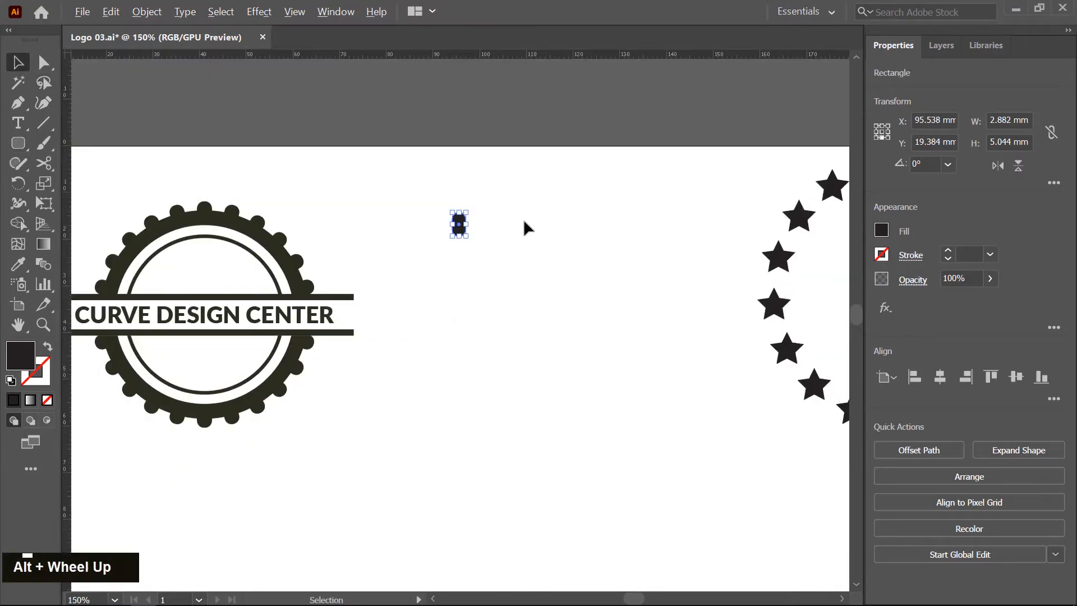
{"action": "scroll", "coordinate": [525, 228], "scroll_direction": "up", "scroll_amount": 5}
{"action": "left_click_drag", "start_coordinate": [394, 232], "coordinate": [760, 259]}
Select both rounded rectangles and set their blend options to Specified Steps spacing with 30 steps.
{"action": "left_click_drag", "start_coordinate": [308, 154], "coordinate": [806, 303]}
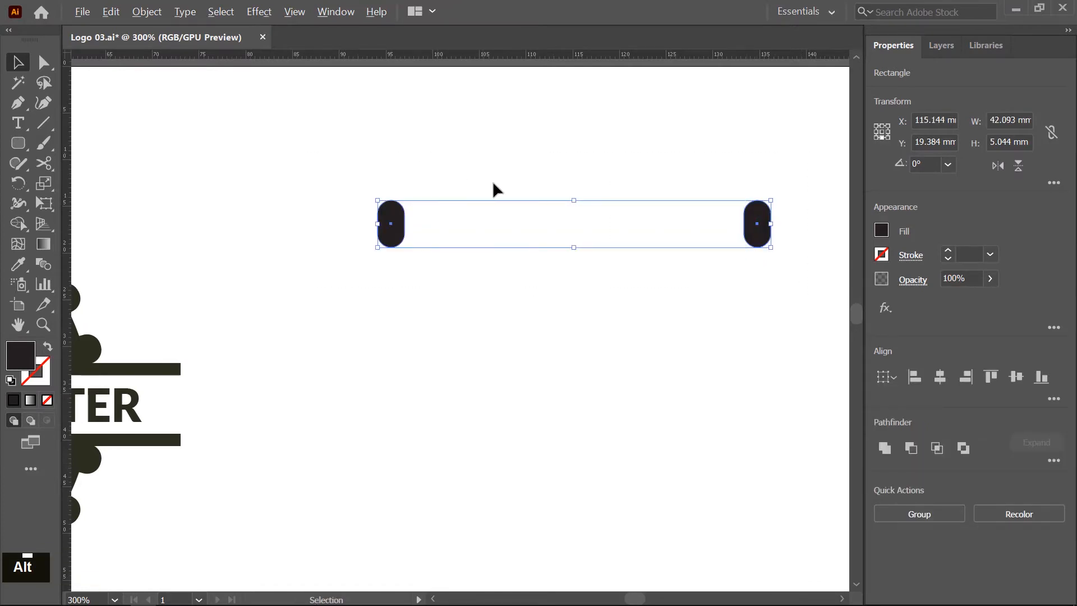
{"action": "scroll", "coordinate": [493, 187], "scroll_direction": "down", "scroll_amount": 2}
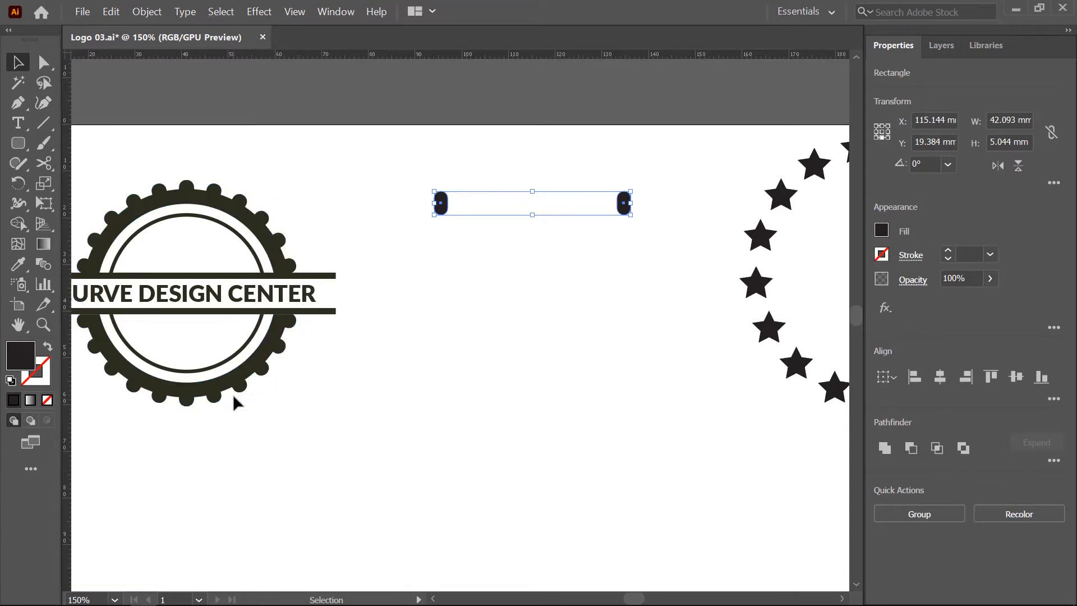
{"action": "left_click", "coordinate": [148, 12]}
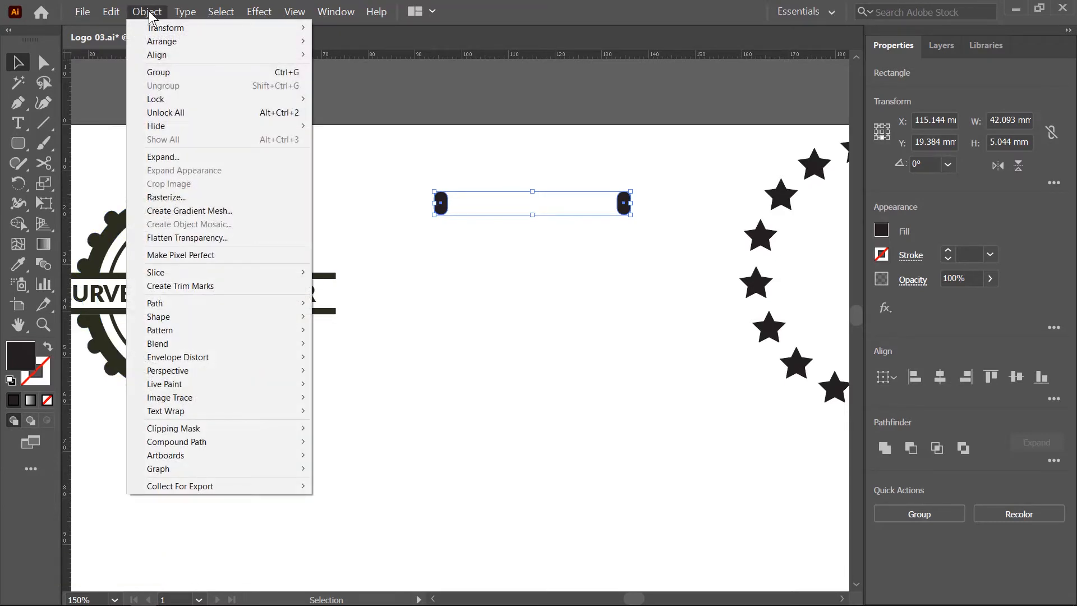
{"action": "mouse_move", "coordinate": [254, 344]}
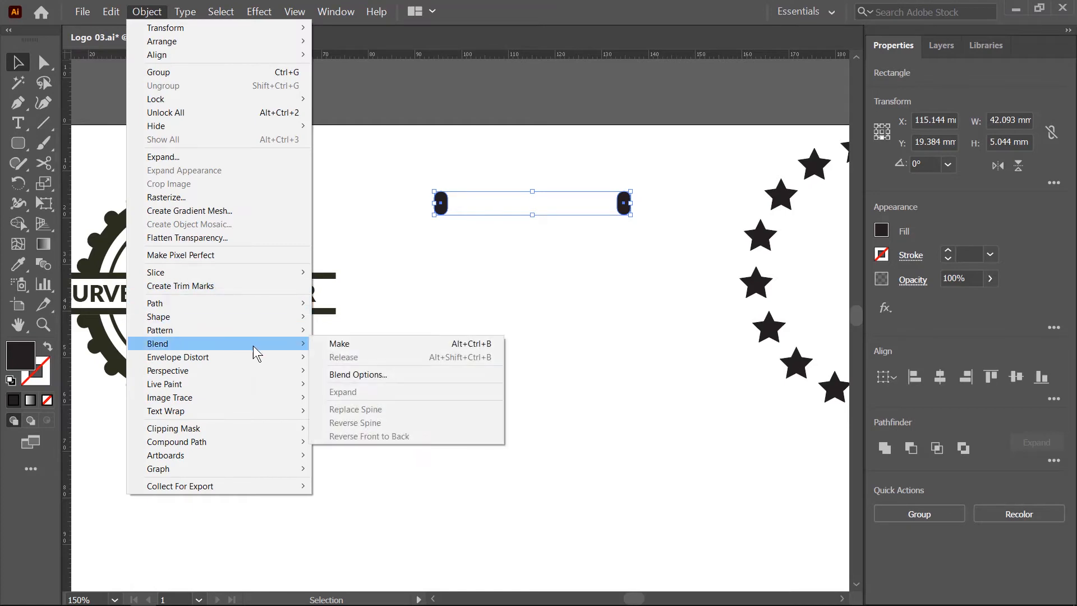
{"action": "left_click", "coordinate": [373, 382]}
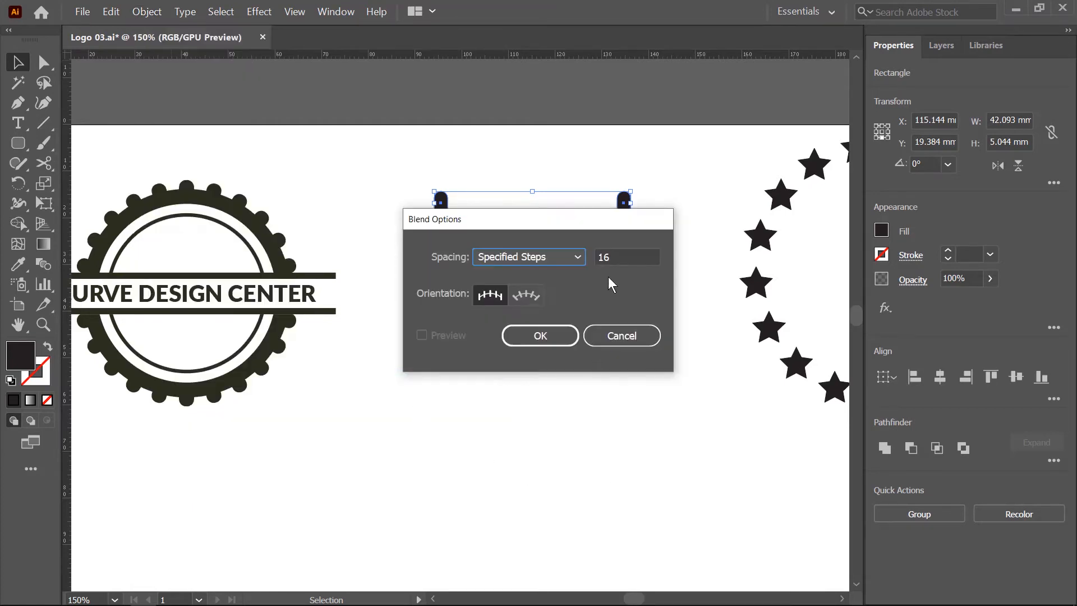
{"action": "left_click", "coordinate": [621, 255]}
{"action": "double_click", "coordinate": [621, 256]}
{"action": "type", "text": "30"}
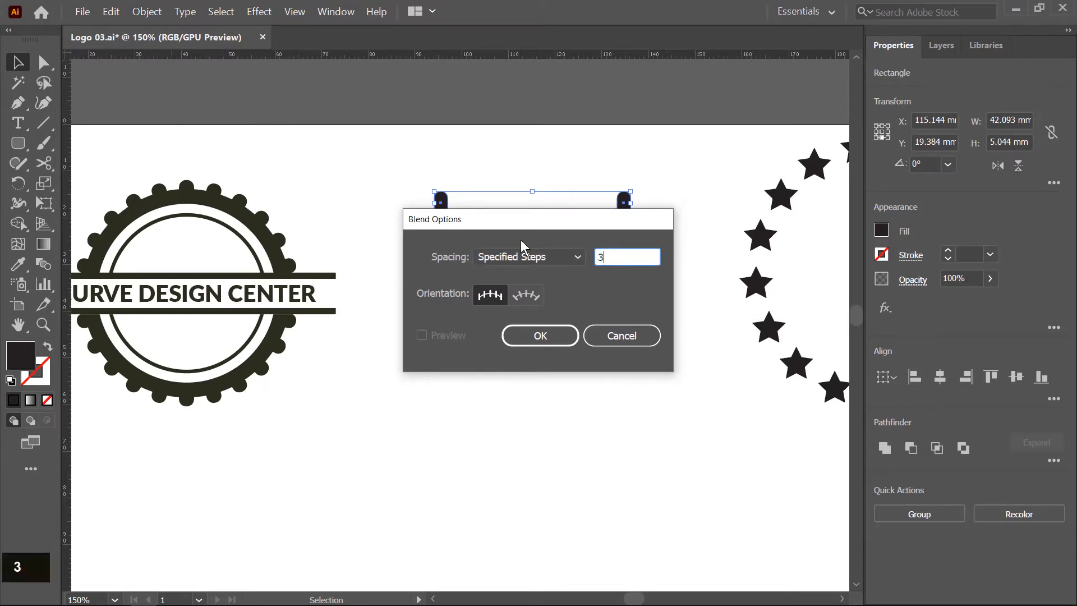
{"action": "left_click", "coordinate": [541, 336]}
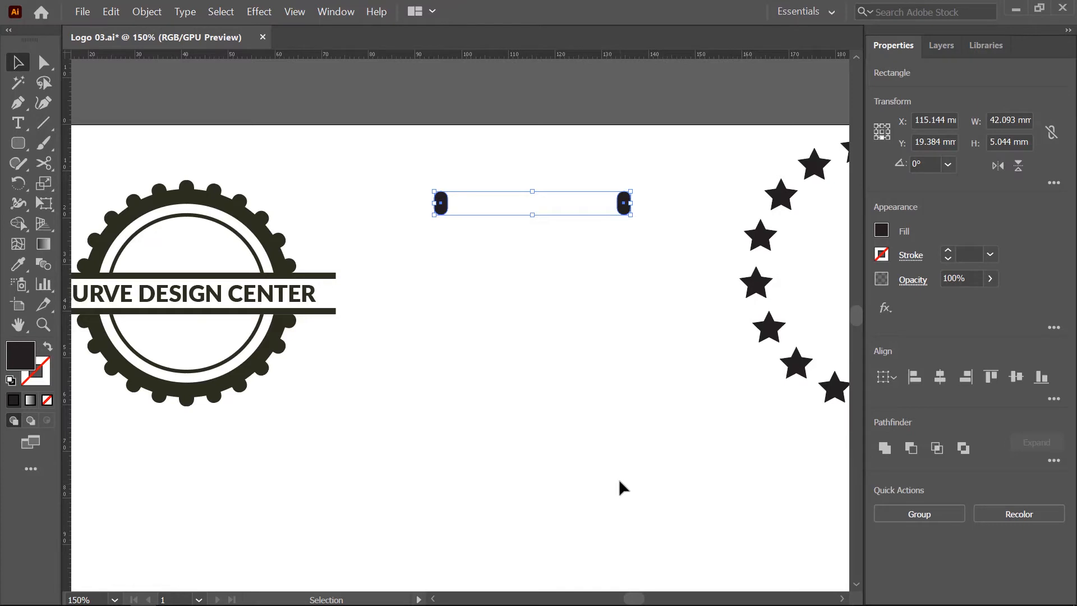
Make a blend between the two selected rounded rectangles.
{"action": "left_click", "coordinate": [145, 12]}
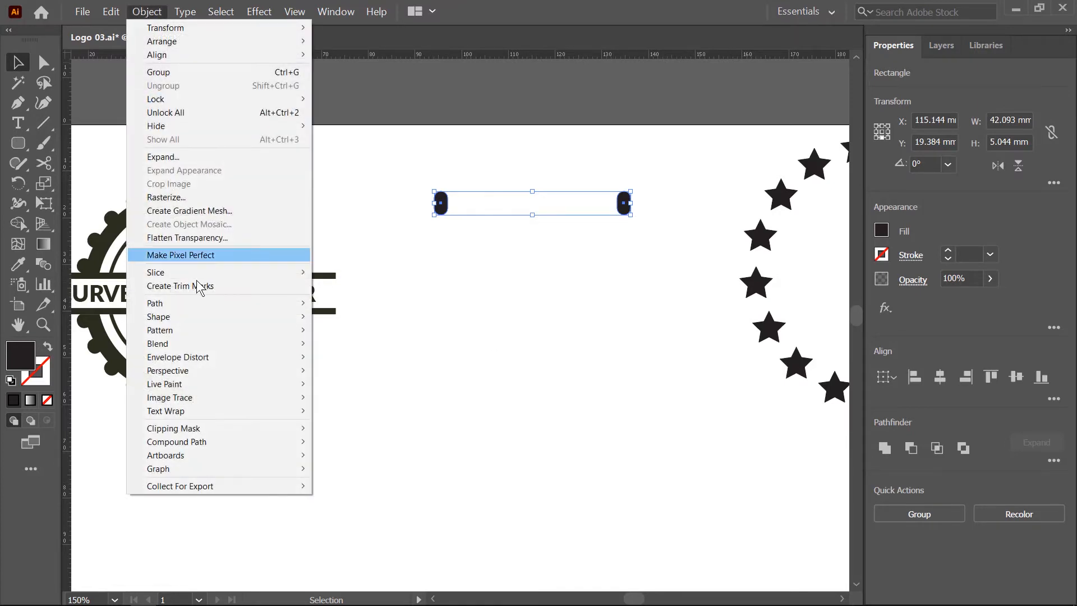
{"action": "mouse_move", "coordinate": [215, 344]}
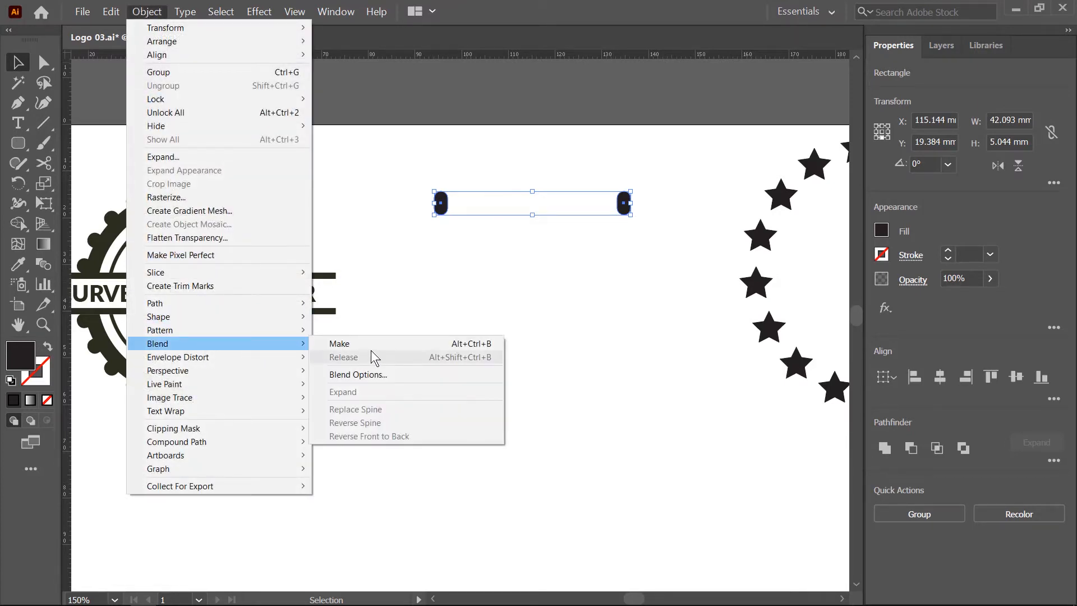
{"action": "left_click", "coordinate": [471, 344]}
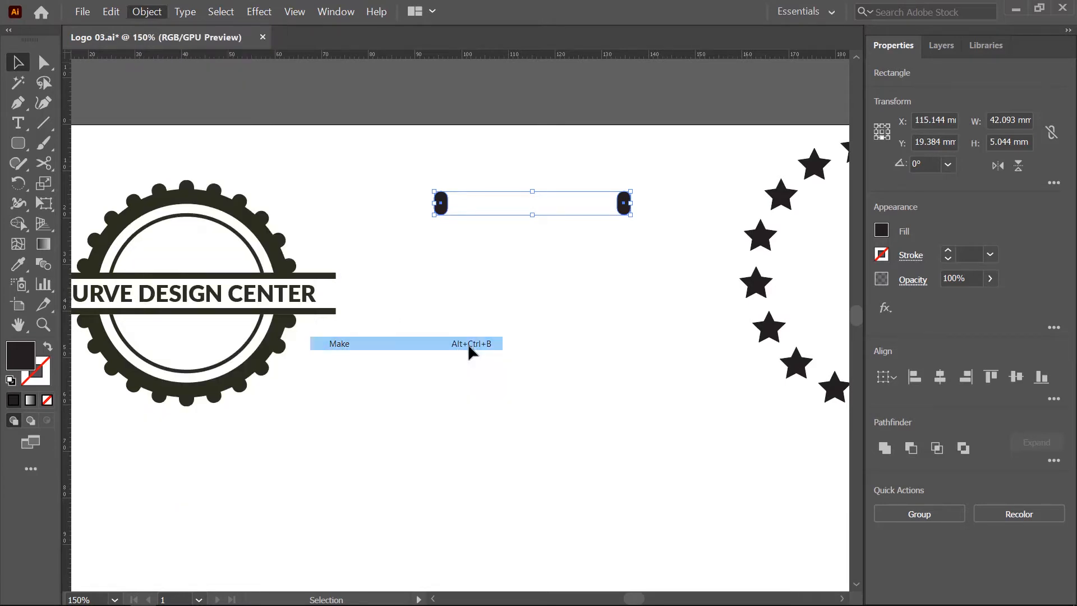
{"action": "key", "text": "space"}
{"action": "left_click_drag", "start_coordinate": [517, 385], "coordinate": [486, 306]}
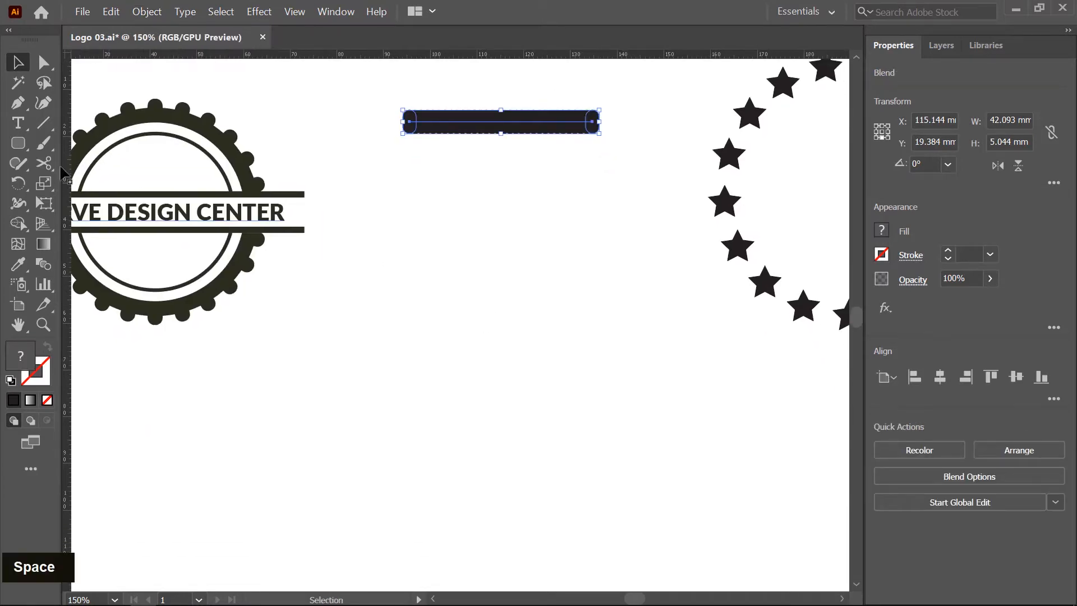
Draw a circle about 50 mm in diameter below the blended bar and swap its fill and stroke to leave a black outline.
{"action": "right_click", "coordinate": [18, 143]}
{"action": "left_click", "coordinate": [90, 185]}
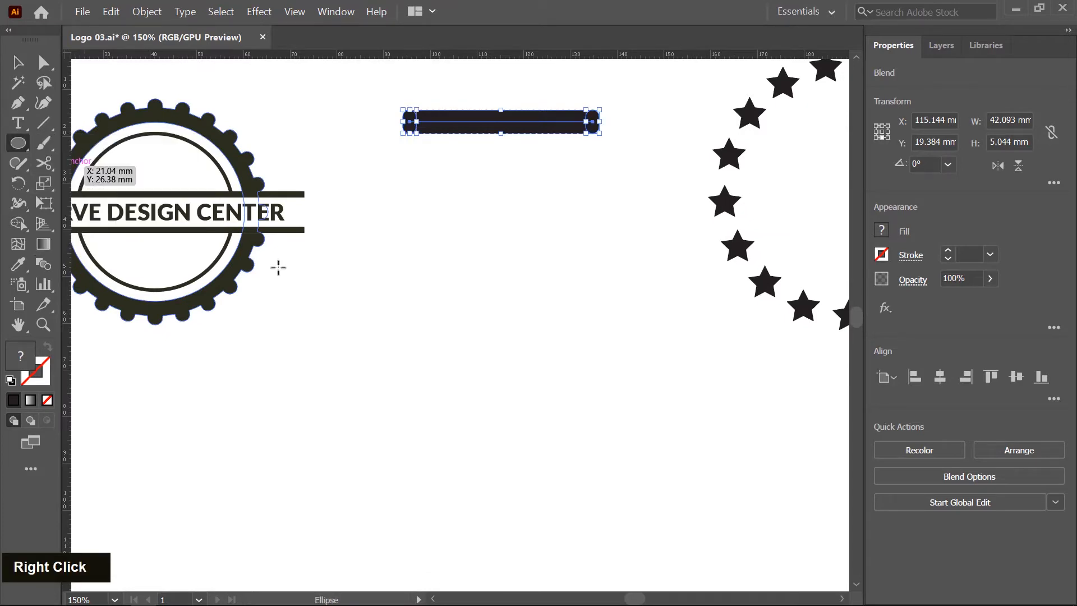
{"action": "key", "text": "alt"}
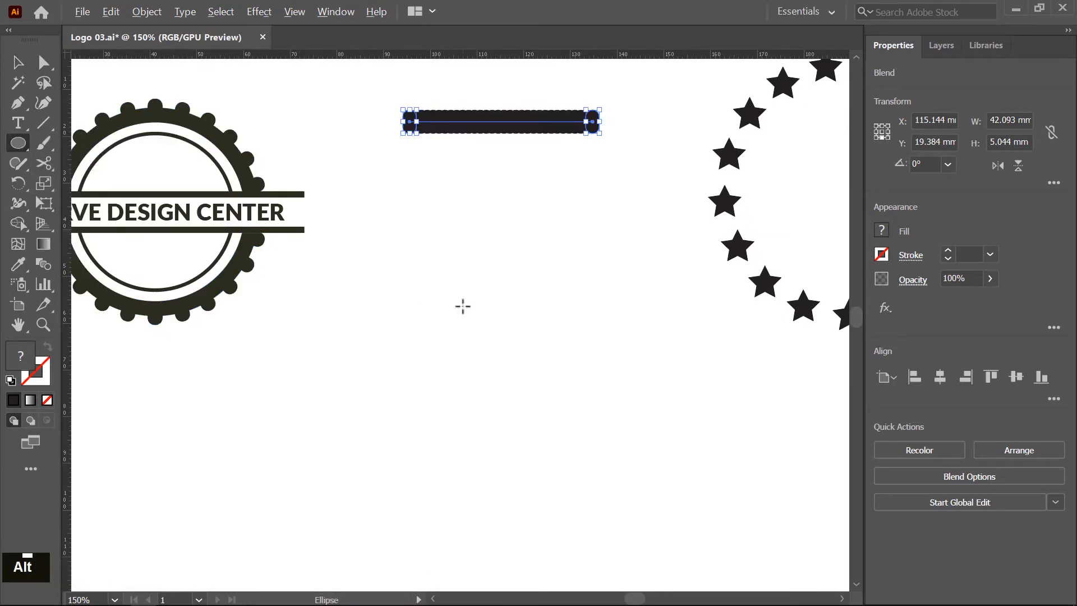
{"action": "key", "text": "shift"}
{"action": "left_click_drag", "start_coordinate": [463, 308], "coordinate": [562, 187]}
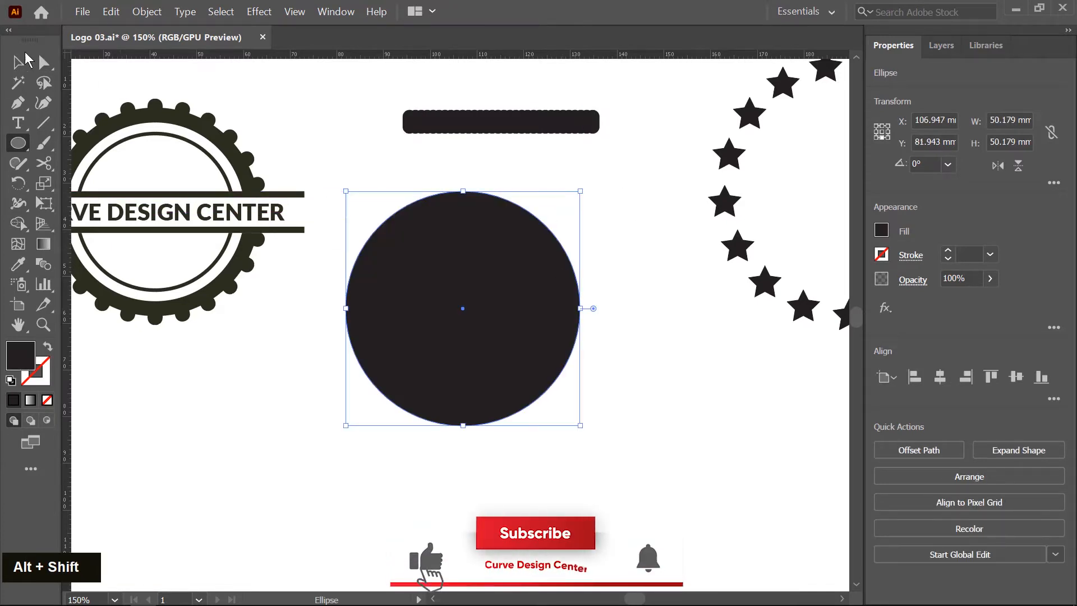
{"action": "left_click", "coordinate": [22, 61]}
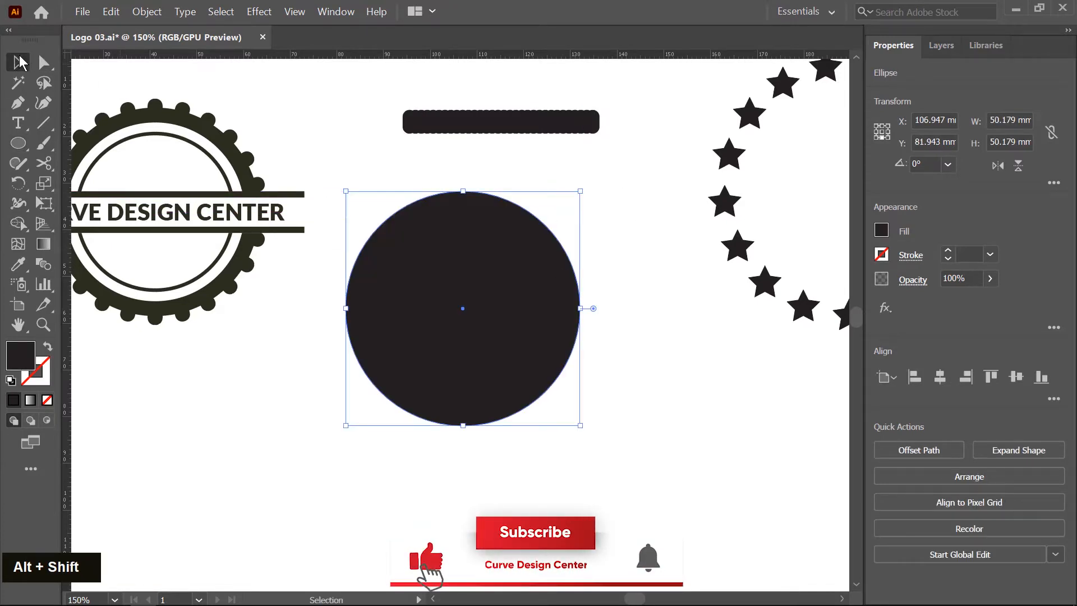
{"action": "left_click", "coordinate": [48, 349]}
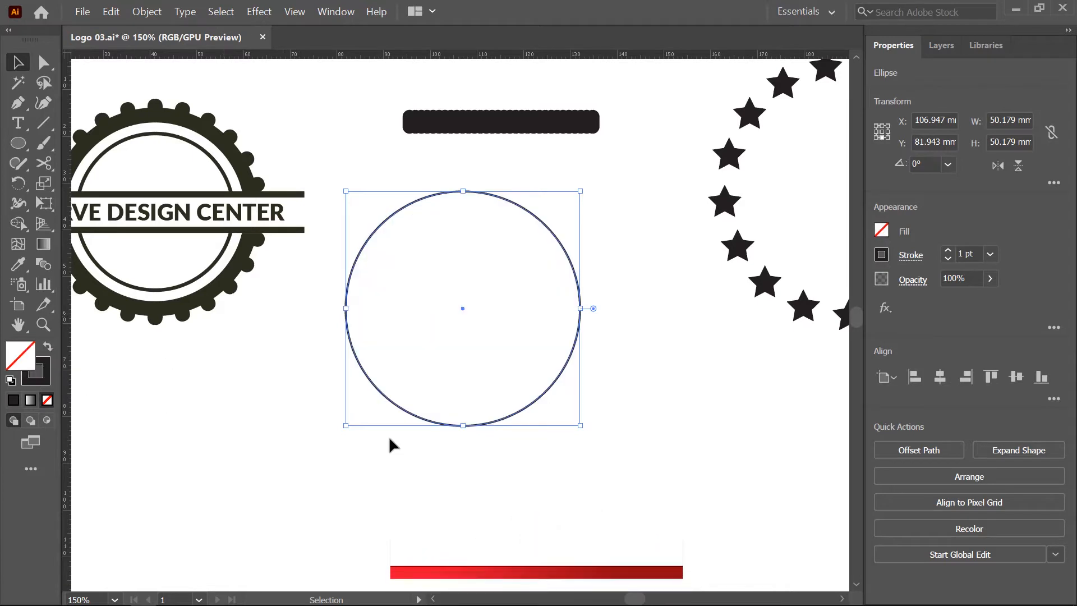
Cut the circle's outline open at its bottom anchor point with the Scissors tool.
{"action": "left_click", "coordinate": [519, 167]}
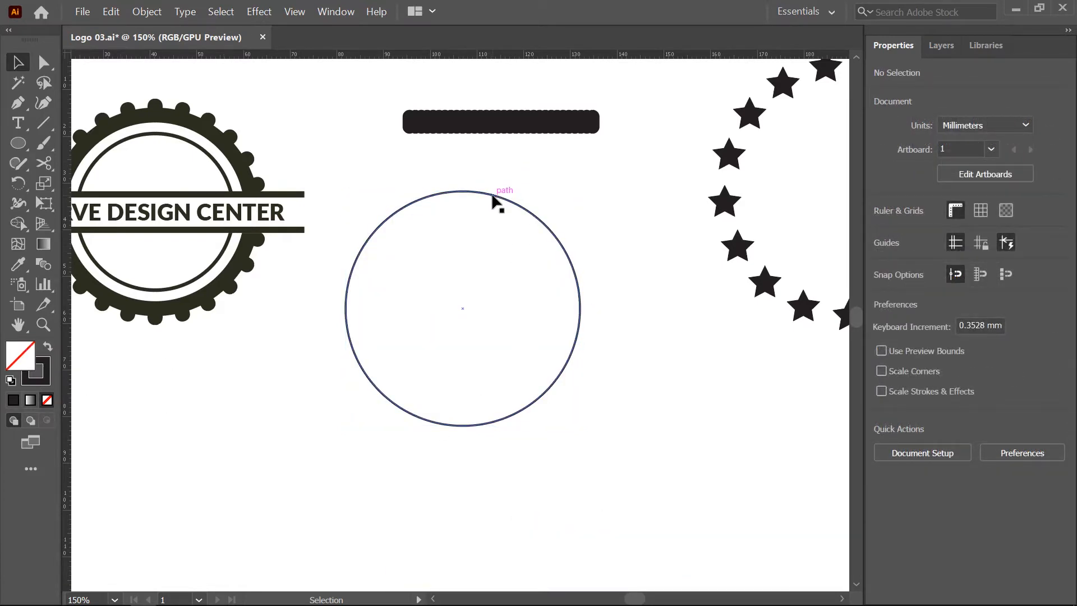
{"action": "left_click", "coordinate": [45, 165]}
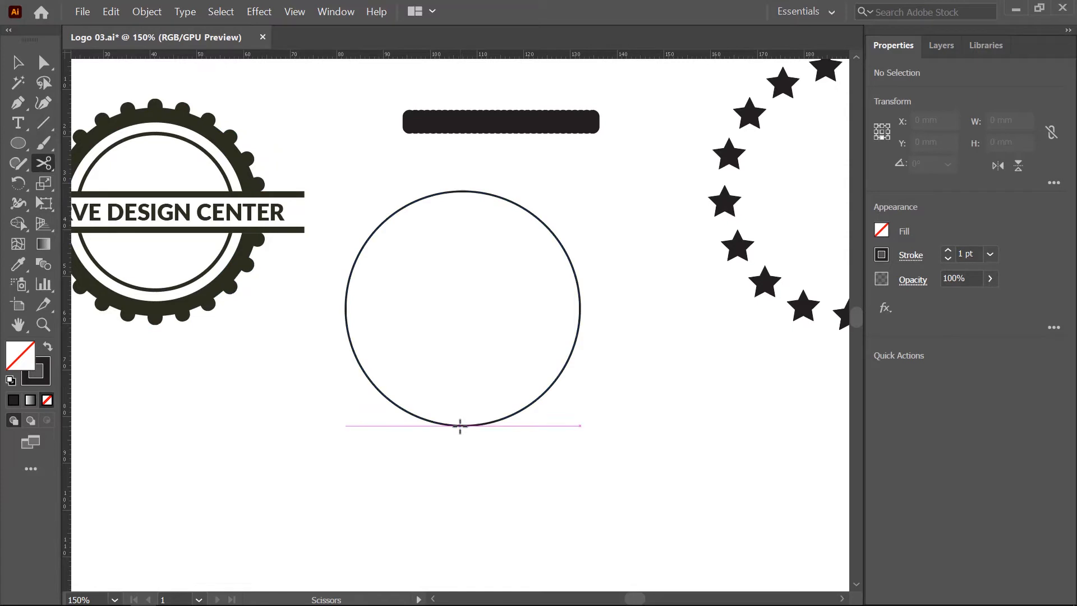
{"action": "left_click", "coordinate": [461, 426]}
Pull the cut end of the circle away to check the opening, and undo the move.
{"action": "left_click", "coordinate": [43, 61]}
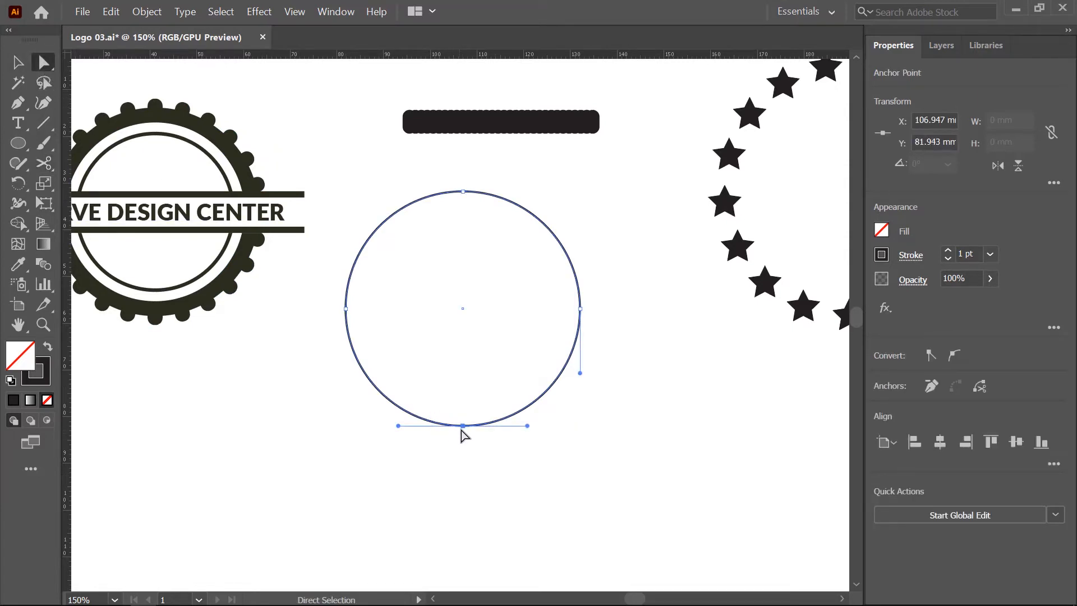
{"action": "left_click_drag", "start_coordinate": [463, 426], "coordinate": [492, 454]}
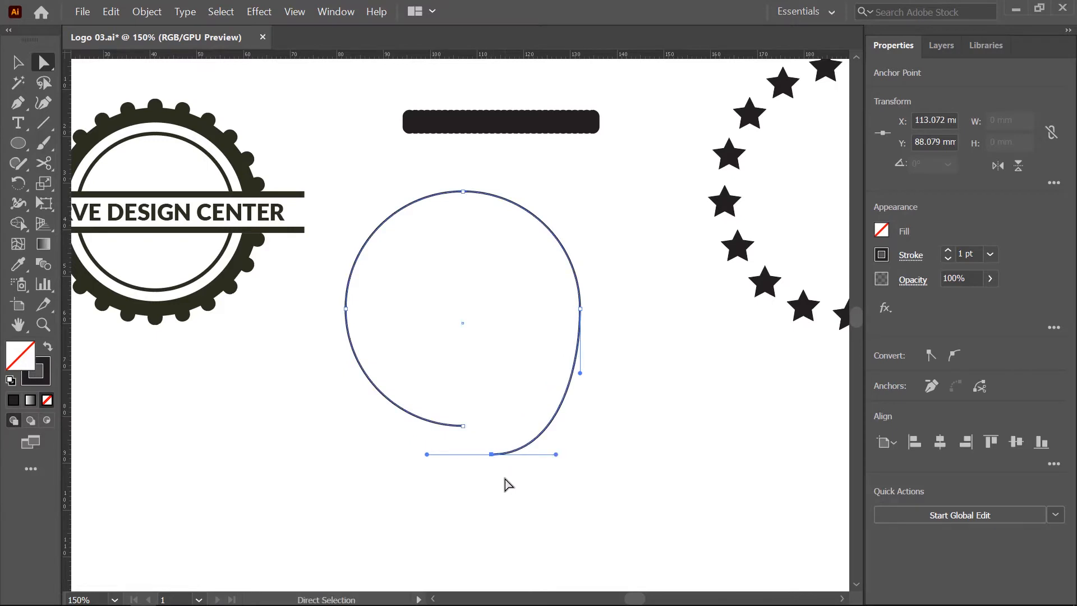
{"action": "key", "text": "ctrl+z"}
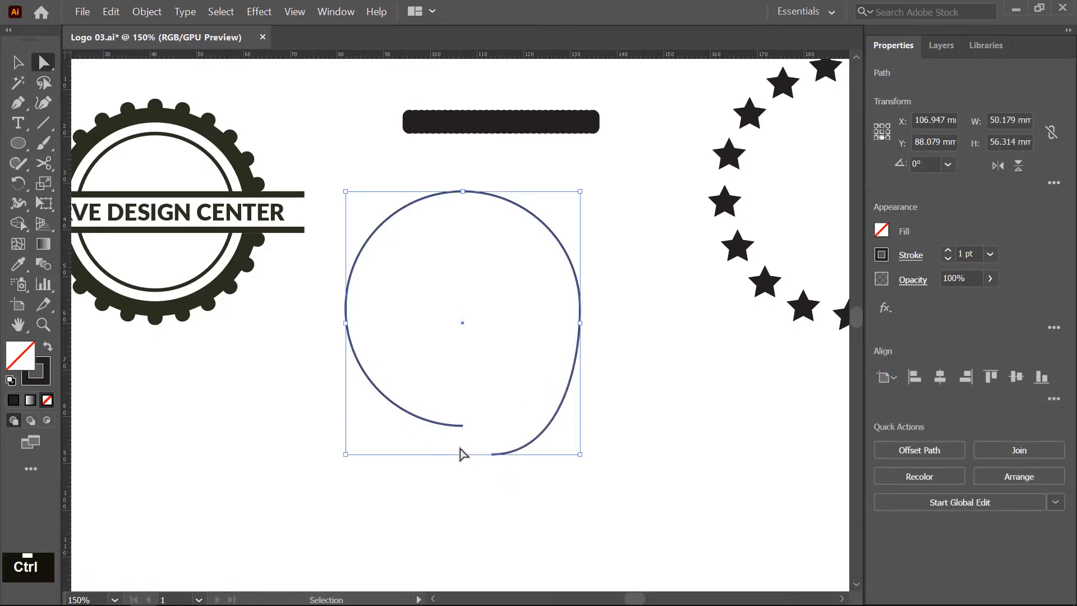
{"action": "key", "text": "ctrl+z"}
Select the rounded-rectangle blend and the cut circle together and replace the blend's spine with the circle.
{"action": "left_click", "coordinate": [19, 62]}
{"action": "left_click", "coordinate": [375, 116]}
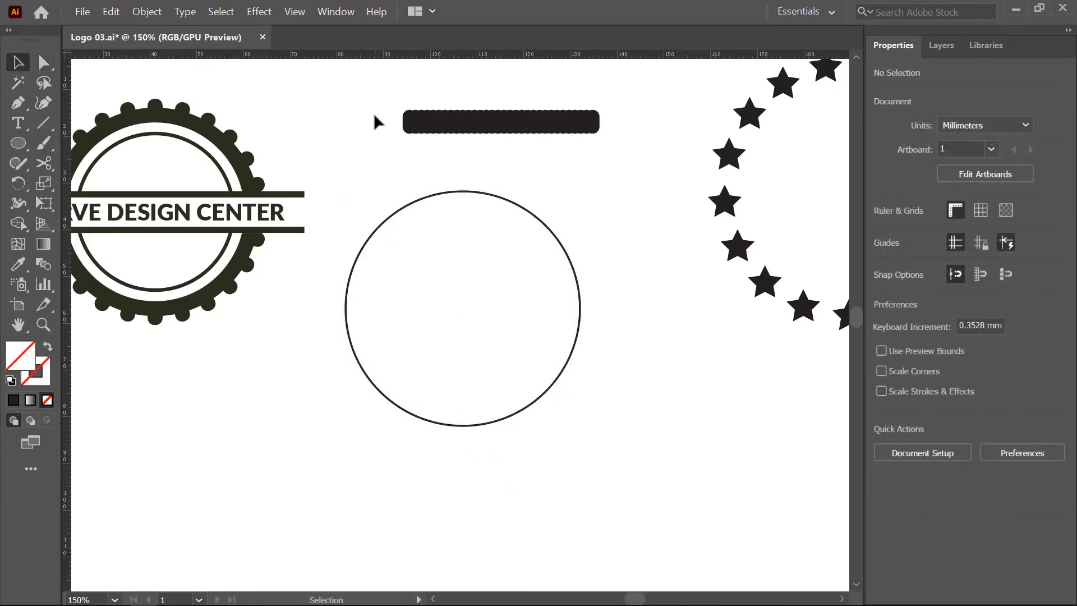
{"action": "left_click", "coordinate": [420, 126]}
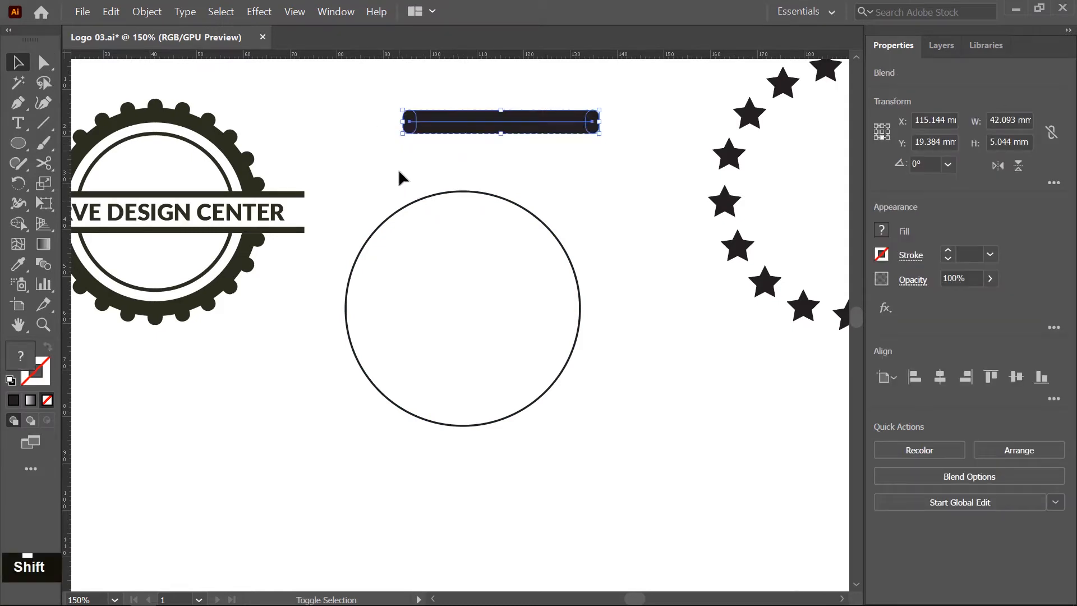
{"action": "left_click", "coordinate": [423, 196], "text": "shift"}
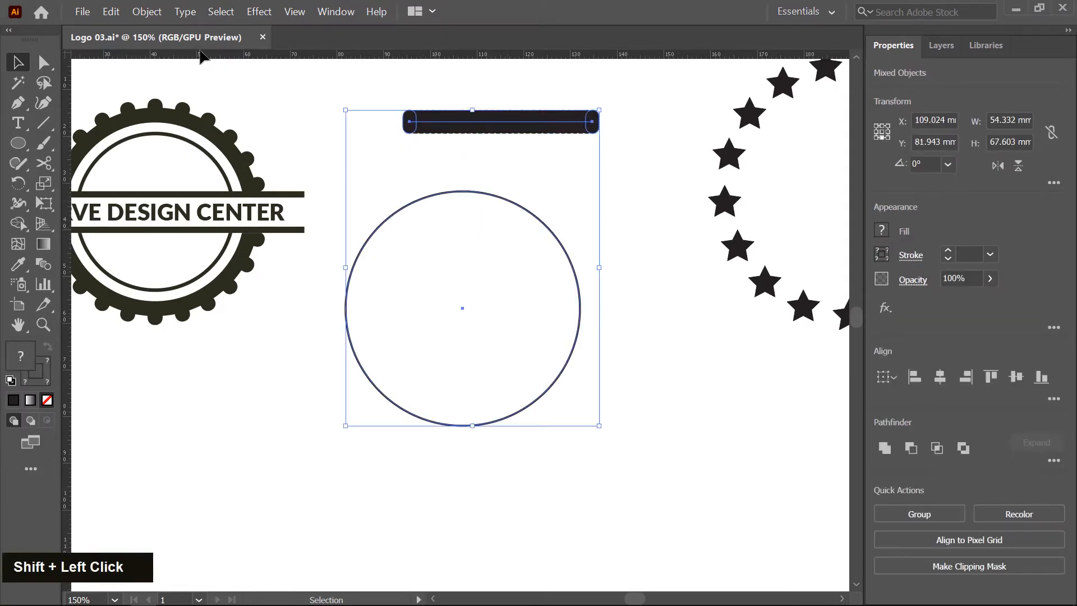
{"action": "left_click", "coordinate": [147, 13]}
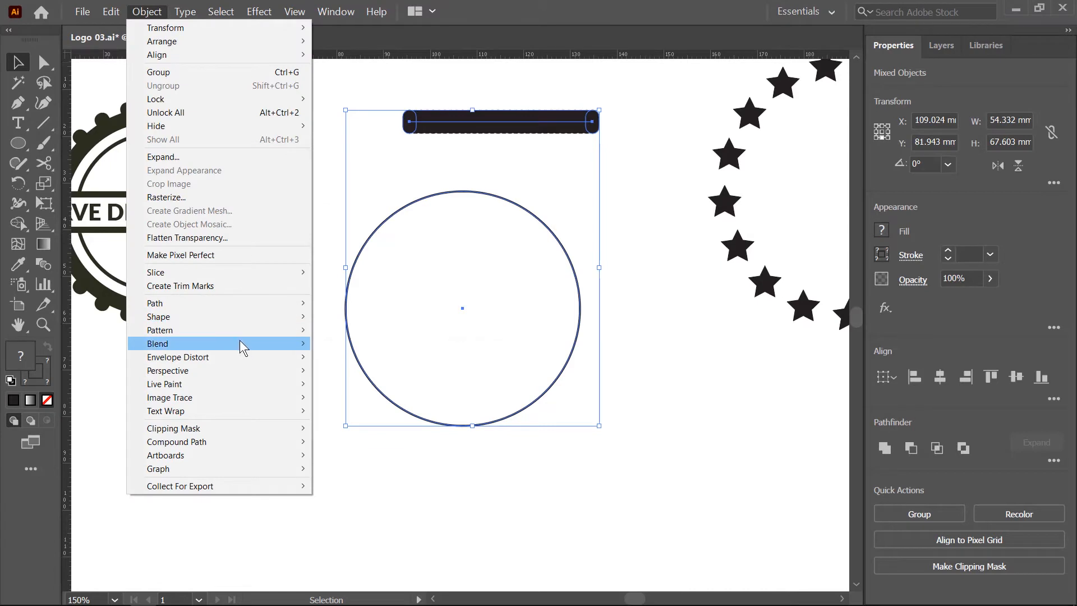
{"action": "mouse_move", "coordinate": [307, 344]}
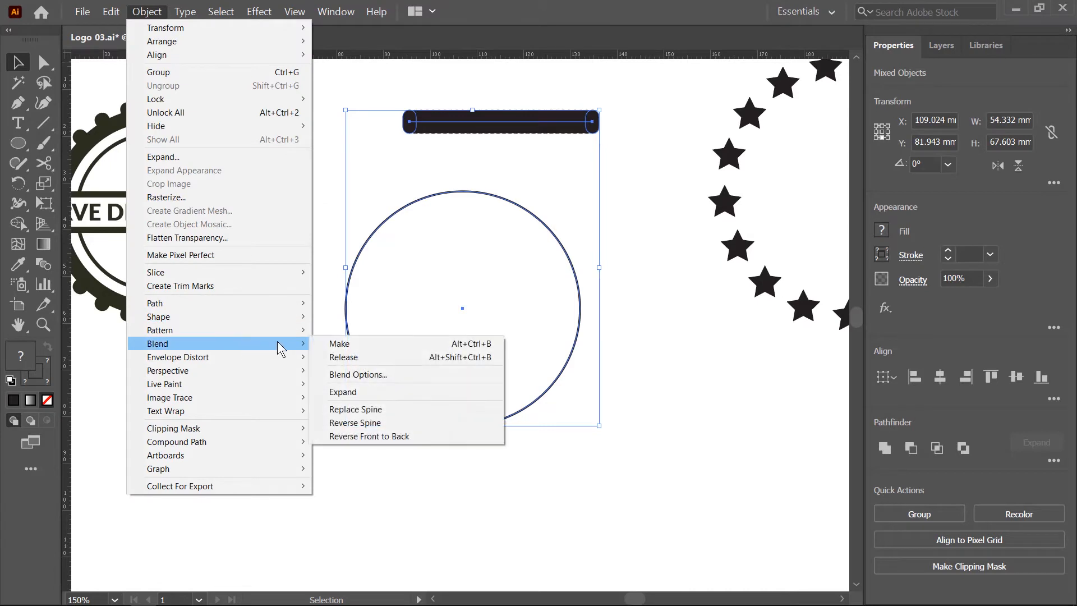
{"action": "left_click", "coordinate": [368, 414]}
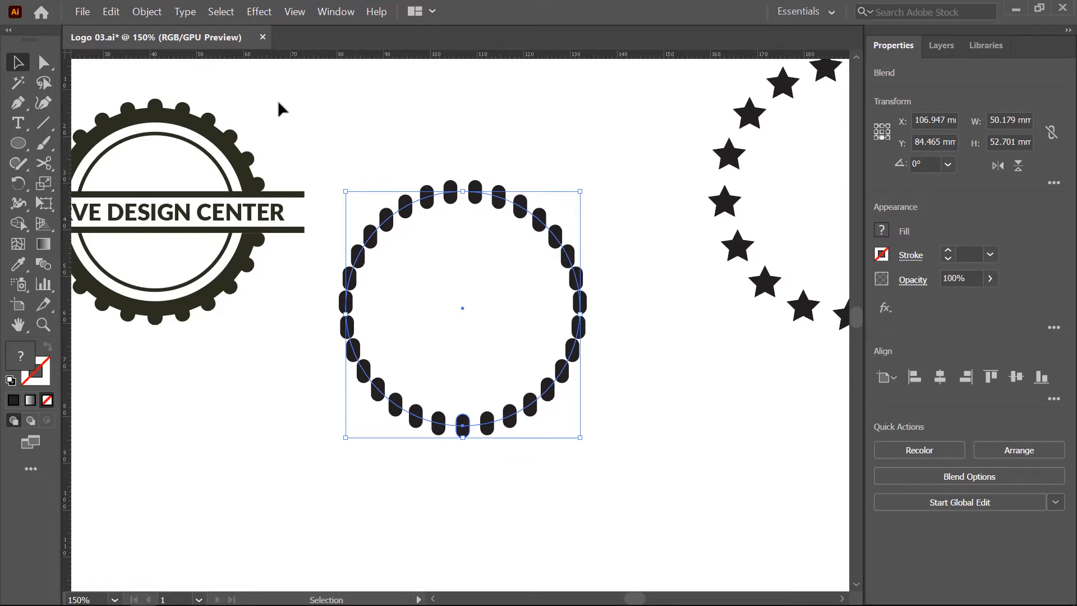
Set the ring blend's orientation to Align to Path, with the preview enabled, and apply it.
{"action": "left_click", "coordinate": [154, 17]}
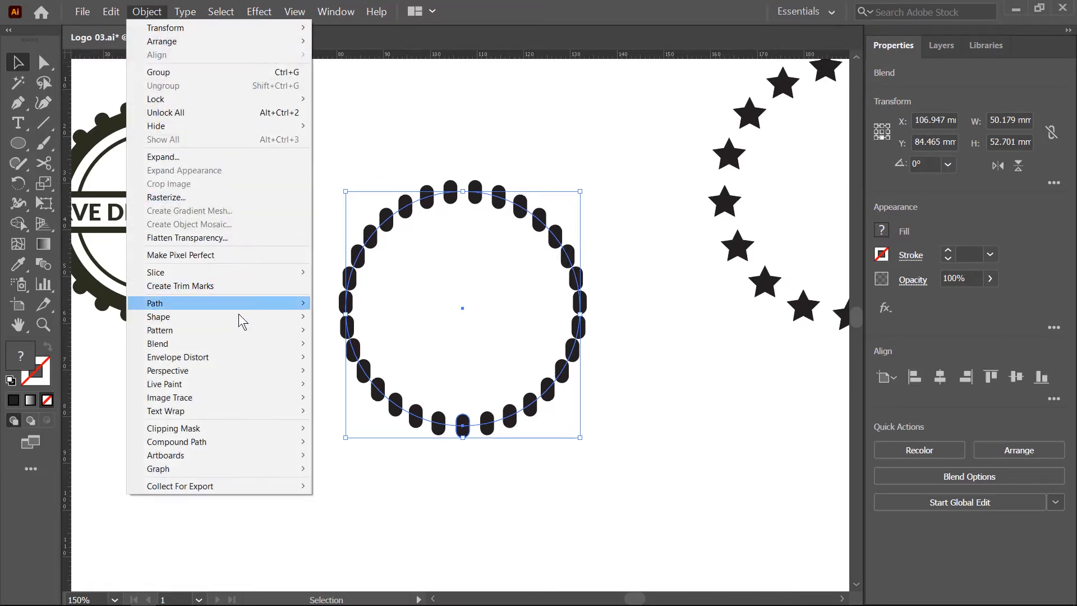
{"action": "mouse_move", "coordinate": [247, 350]}
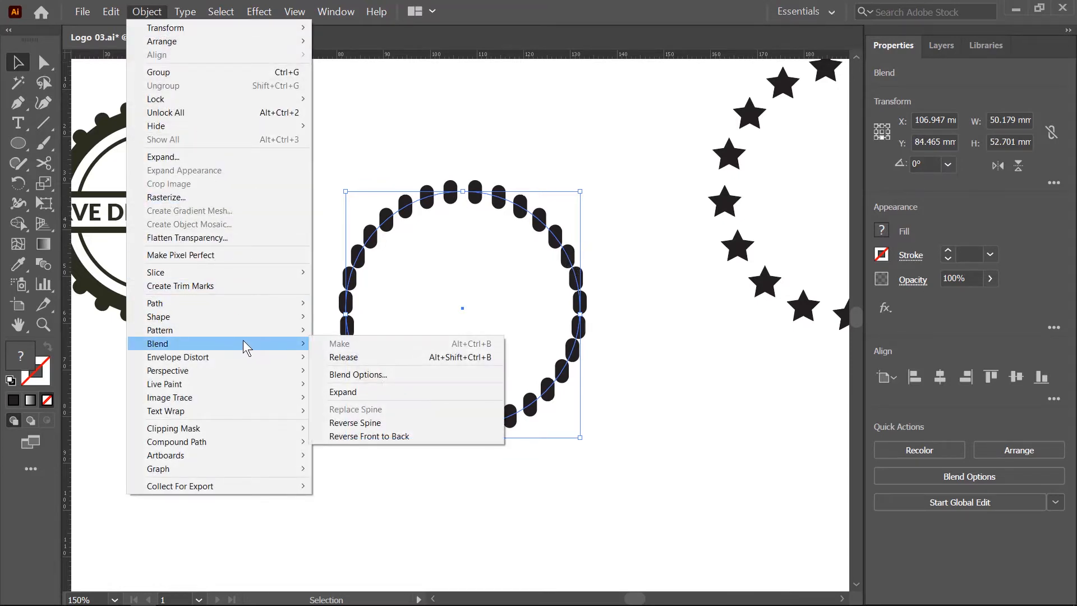
{"action": "left_click", "coordinate": [375, 374]}
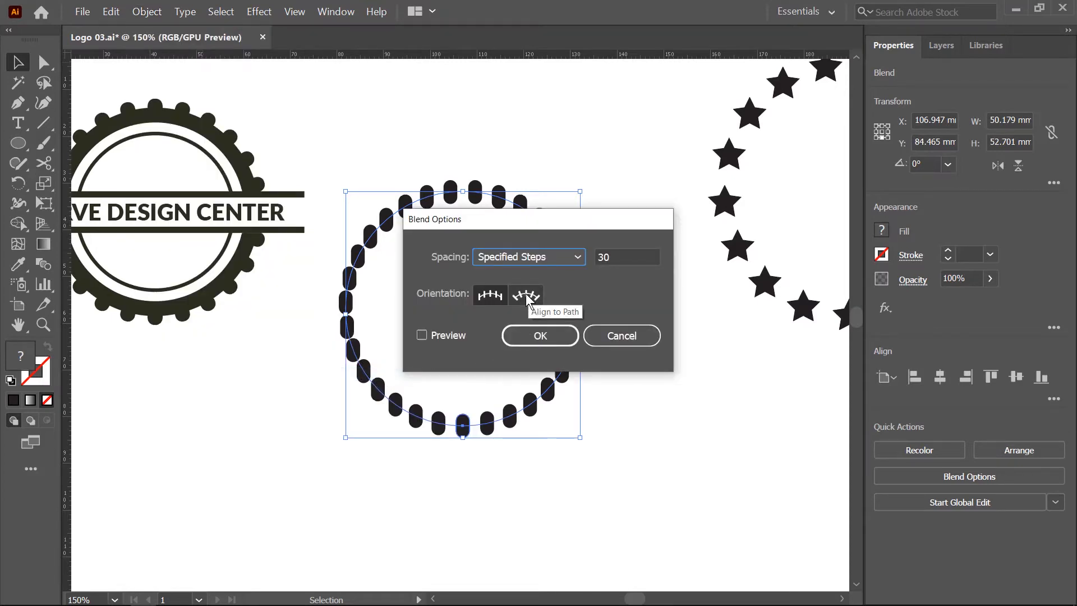
{"action": "left_click", "coordinate": [527, 296]}
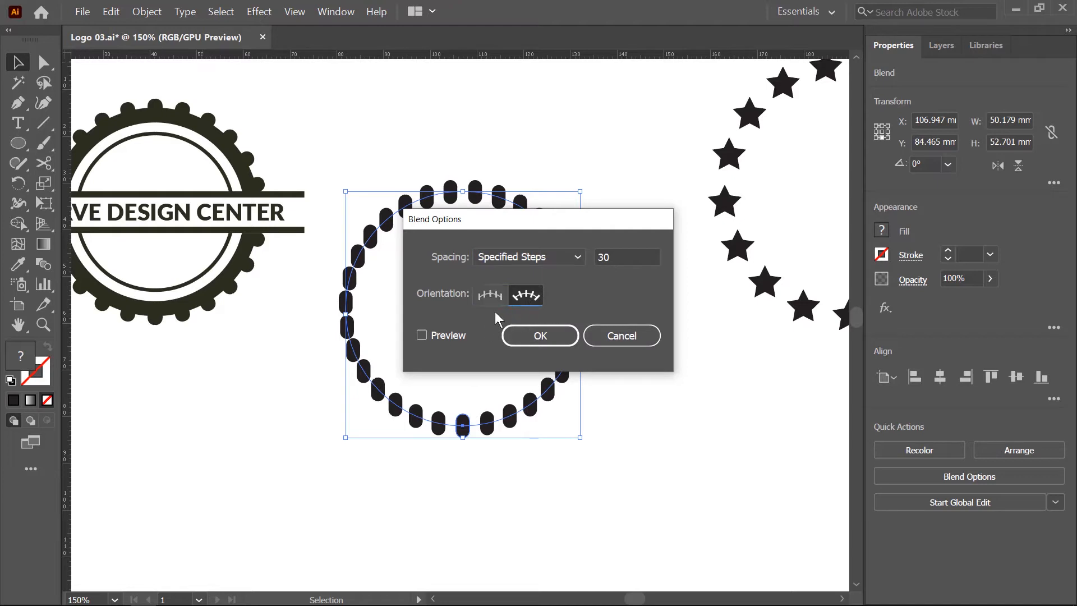
{"action": "left_click", "coordinate": [421, 336]}
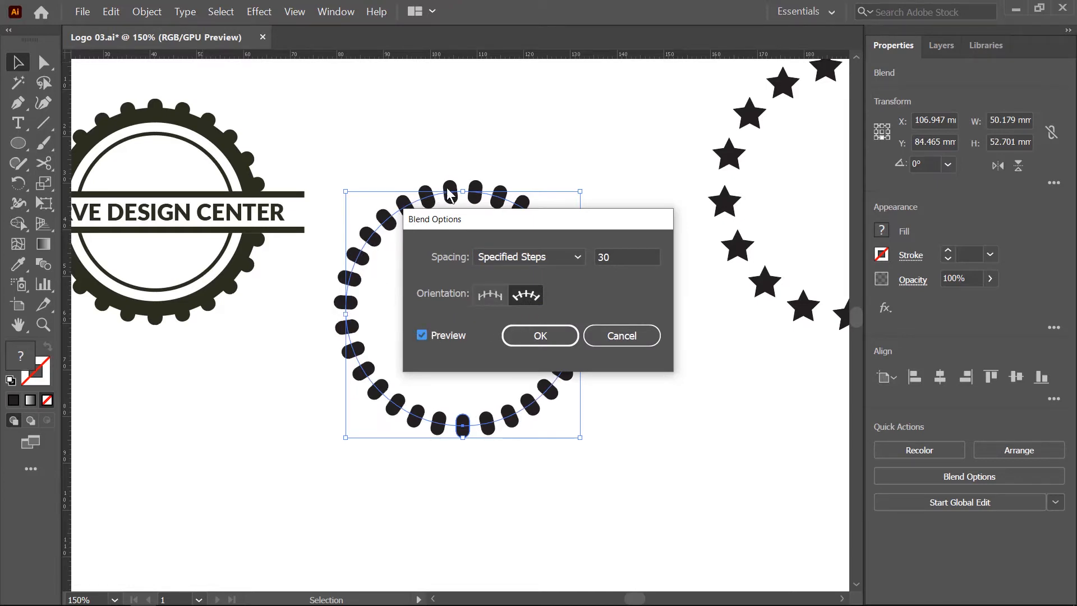
{"action": "left_click", "coordinate": [540, 336]}
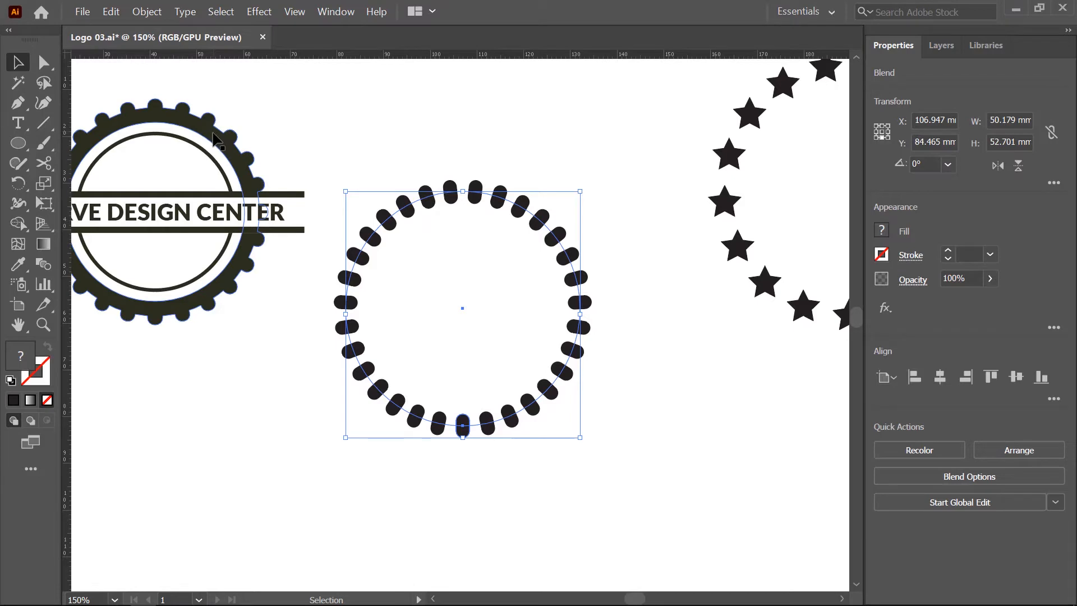
Draw a circle about 50.18 mm in diameter from the ring's centre, and give it a black fill.
{"action": "left_click", "coordinate": [18, 145]}
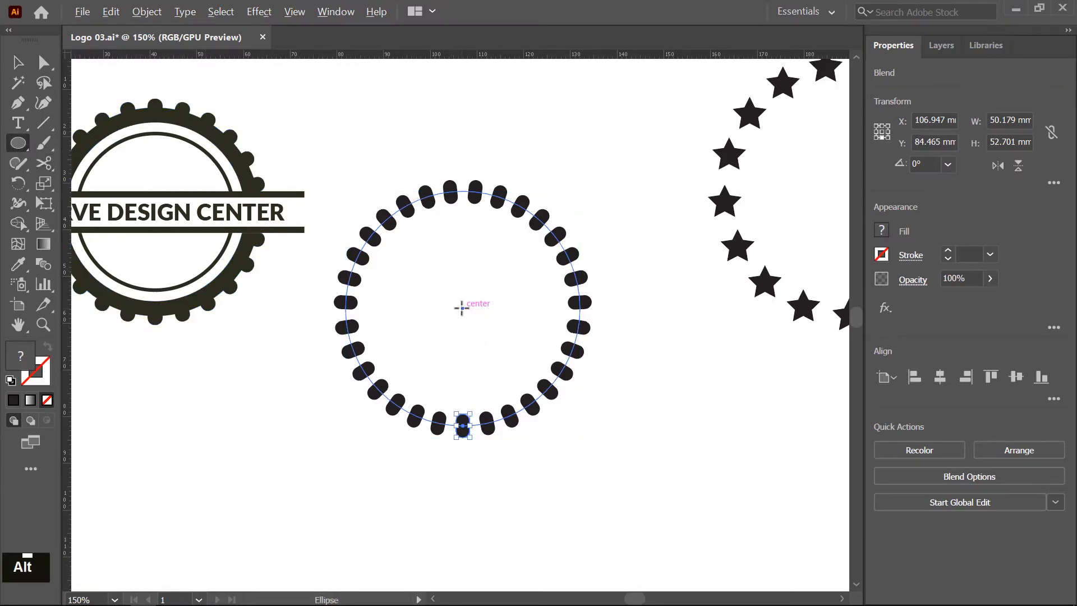
{"action": "mouse_move", "coordinate": [462, 308]}
{"action": "left_mouse_down"}
{"action": "mouse_move", "coordinate": [553, 238]}
{"action": "mouse_move", "coordinate": [564, 190]}
{"action": "left_mouse_up"}
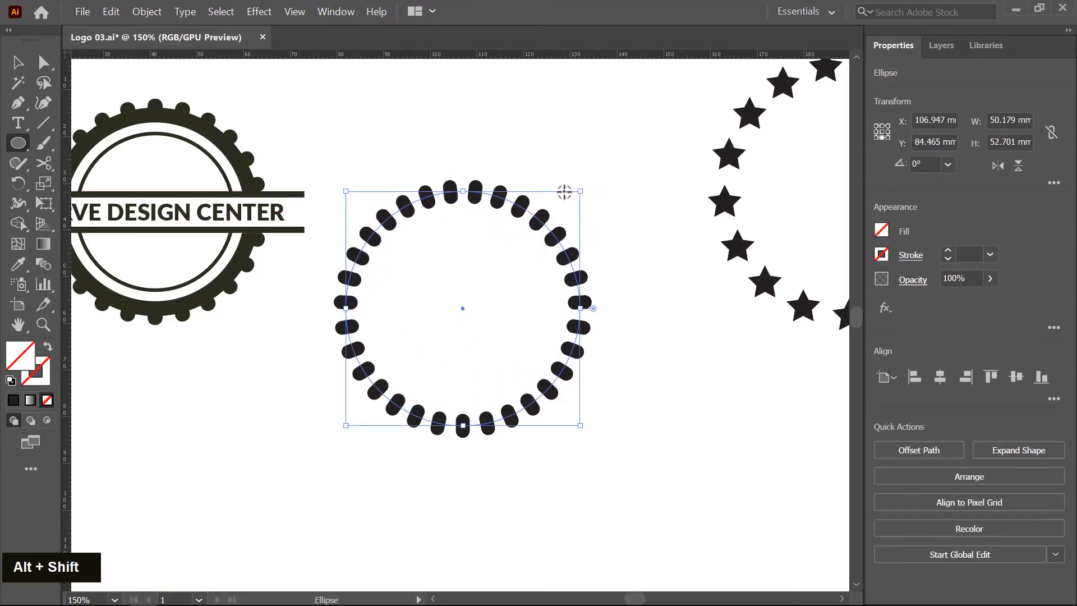
{"action": "left_click", "coordinate": [882, 230]}
{"action": "left_click", "coordinate": [732, 297]}
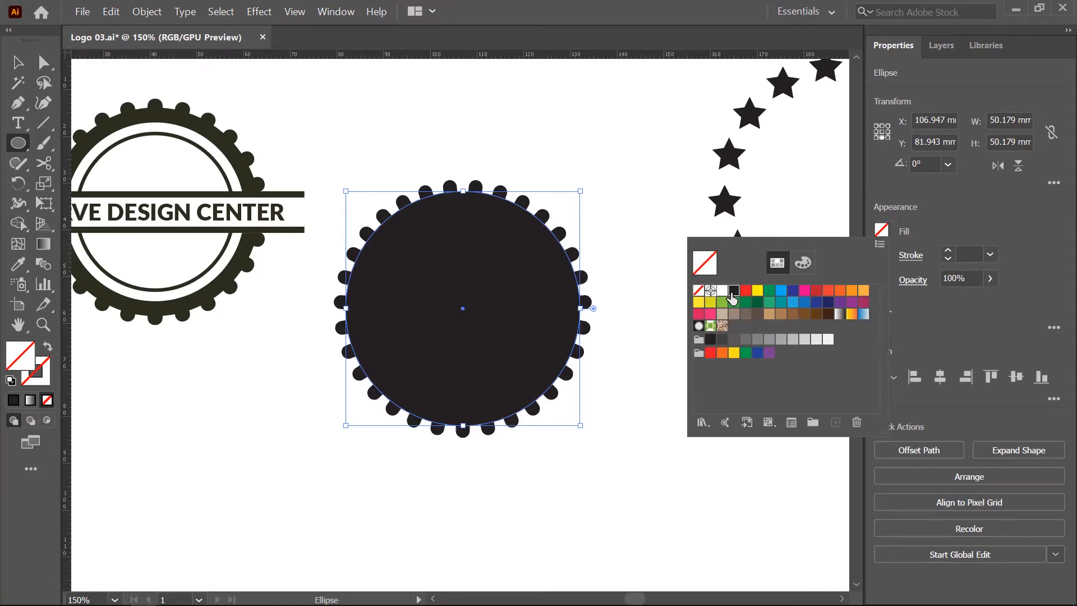
Expand the object and fill of the rounded-rectangle ring and black circle, and unite them into one gear shape.
{"action": "key", "text": "v"}
{"action": "left_click", "coordinate": [445, 135]}
{"action": "left_click_drag", "start_coordinate": [311, 134], "coordinate": [631, 456]}
{"action": "left_click", "coordinate": [148, 11]}
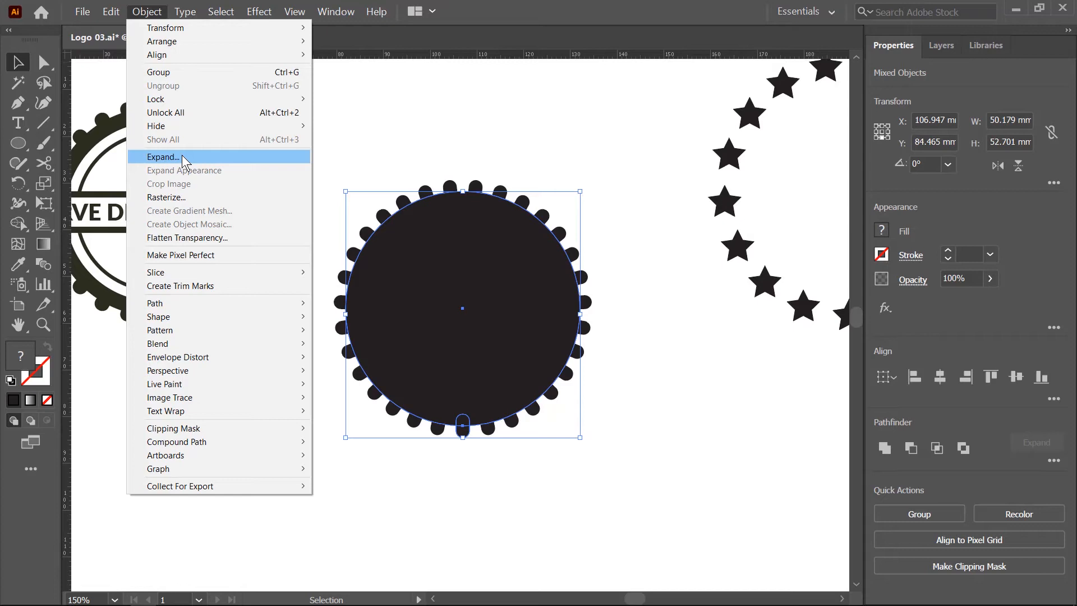
{"action": "left_click", "coordinate": [184, 159]}
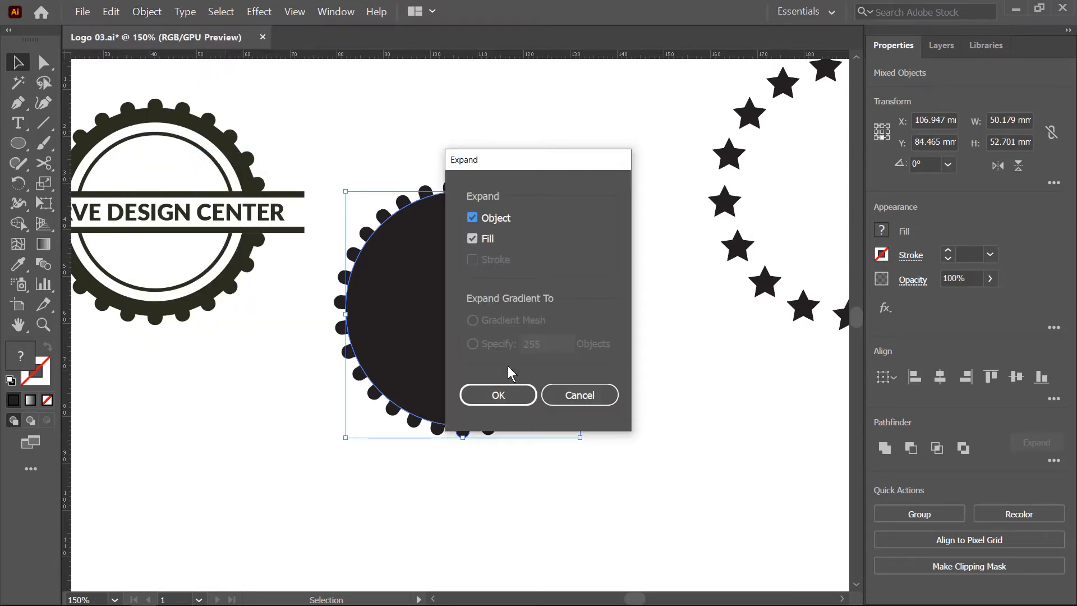
{"action": "left_click", "coordinate": [517, 399]}
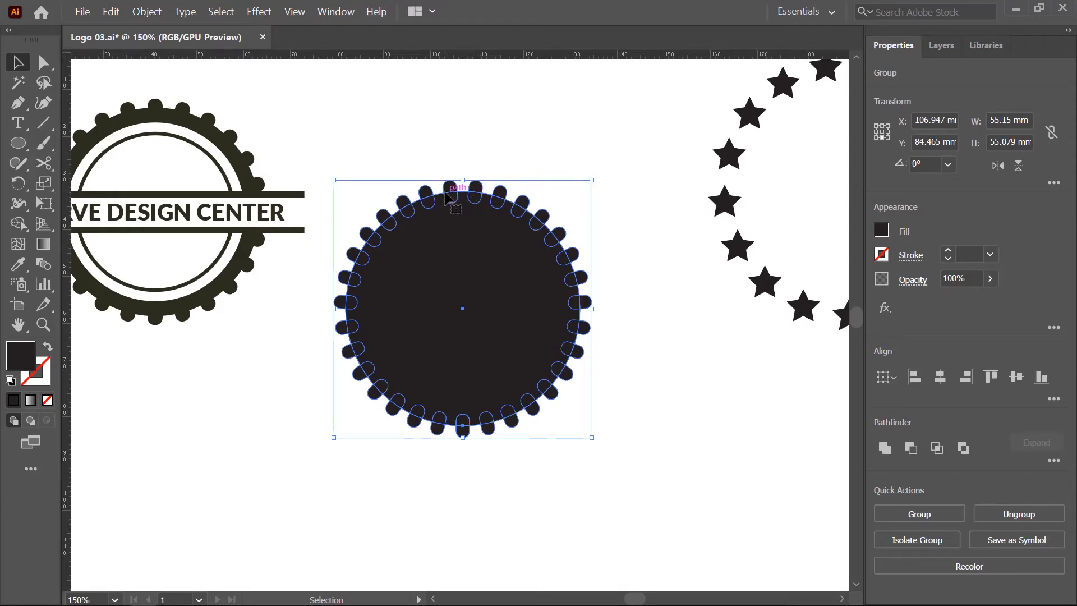
{"action": "key", "text": "ctrl+z"}
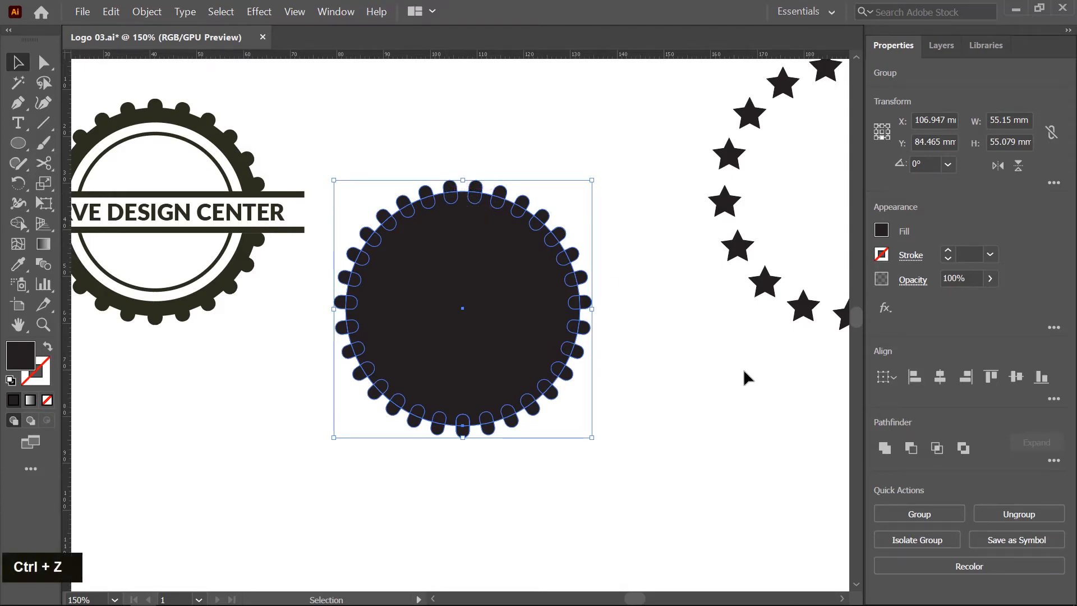
{"action": "left_click", "coordinate": [890, 459]}
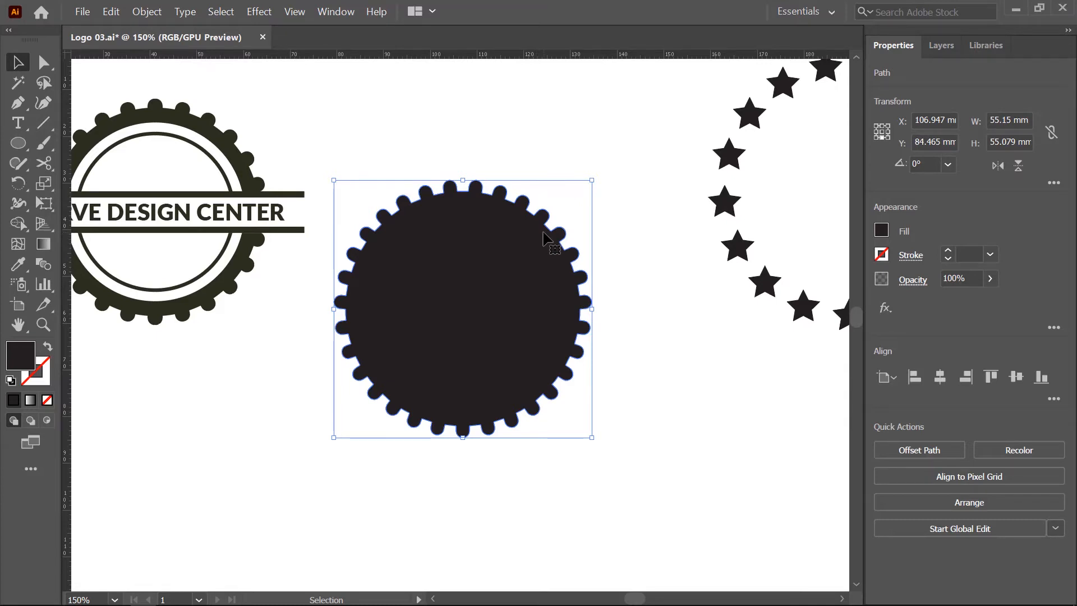
Draw a circle about 44.2 mm in diameter from the gear's centre, and fill it white.
{"action": "key", "text": "space"}
{"action": "left_click_drag", "start_coordinate": [477, 215], "coordinate": [565, 195]}
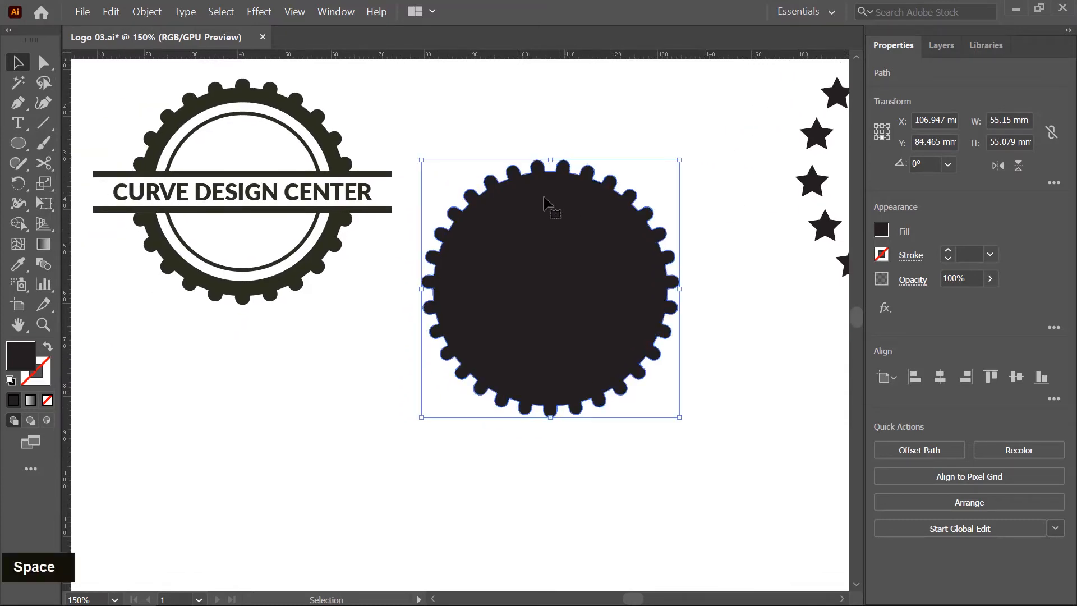
{"action": "left_click", "coordinate": [18, 143]}
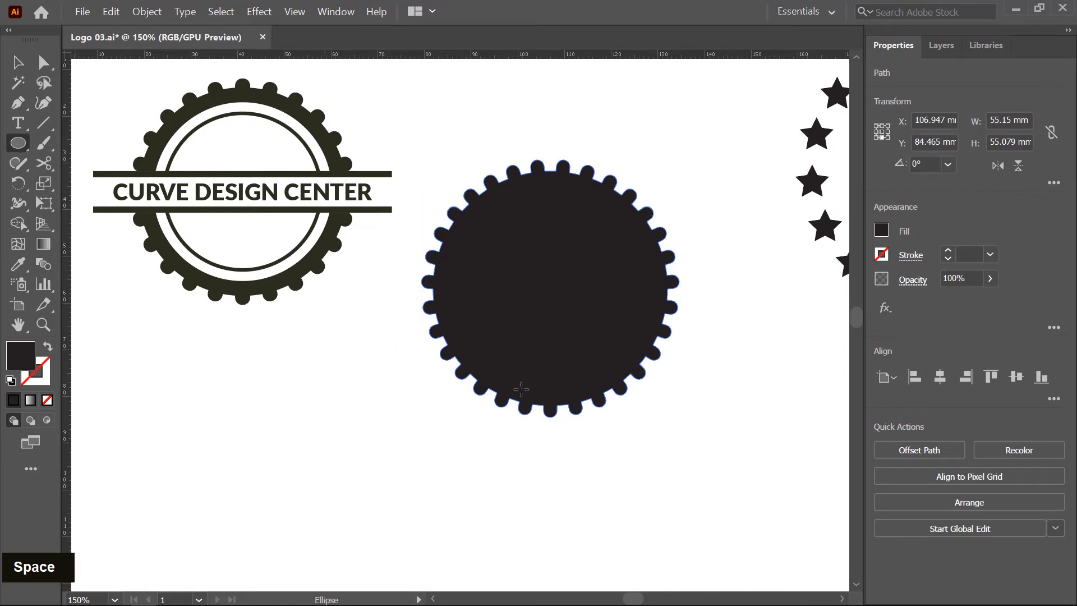
{"action": "left_click_drag", "start_coordinate": [552, 287], "coordinate": [651, 200]}
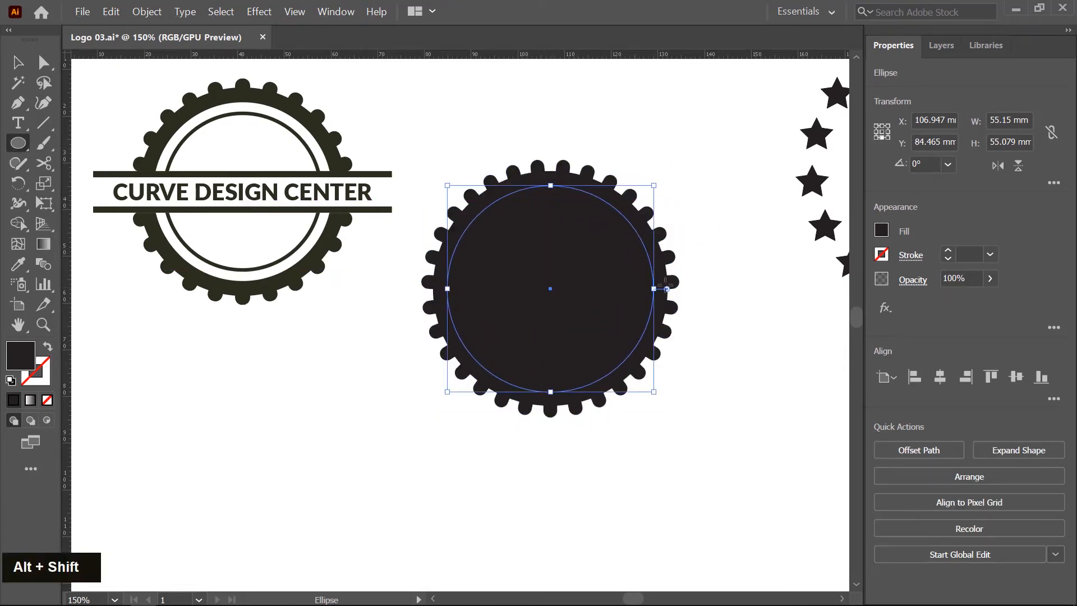
{"action": "left_click", "coordinate": [882, 230]}
{"action": "left_click", "coordinate": [723, 290]}
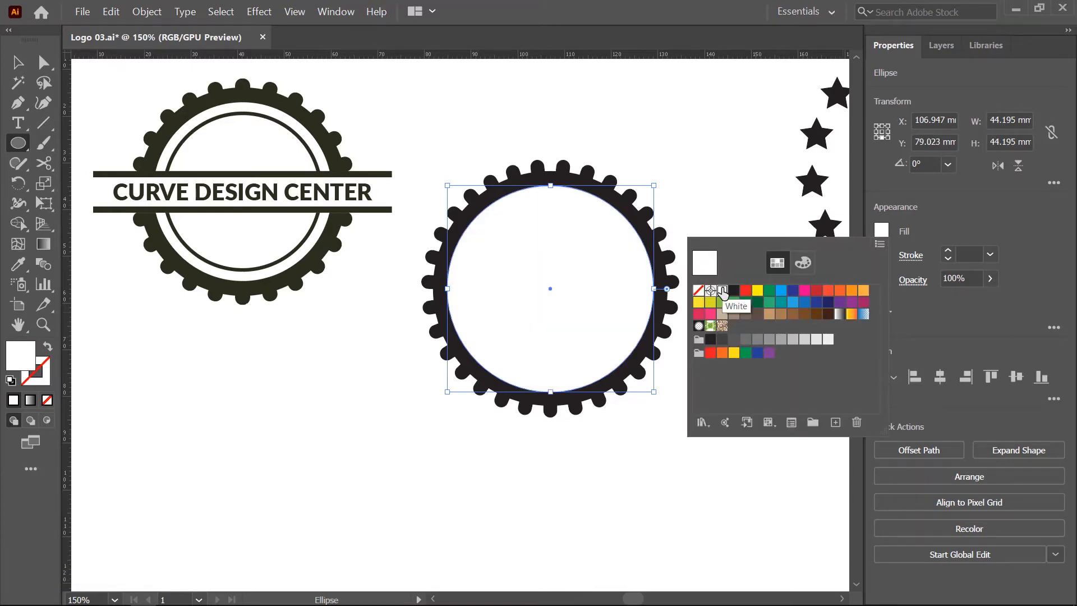
{"action": "left_click", "coordinate": [19, 64]}
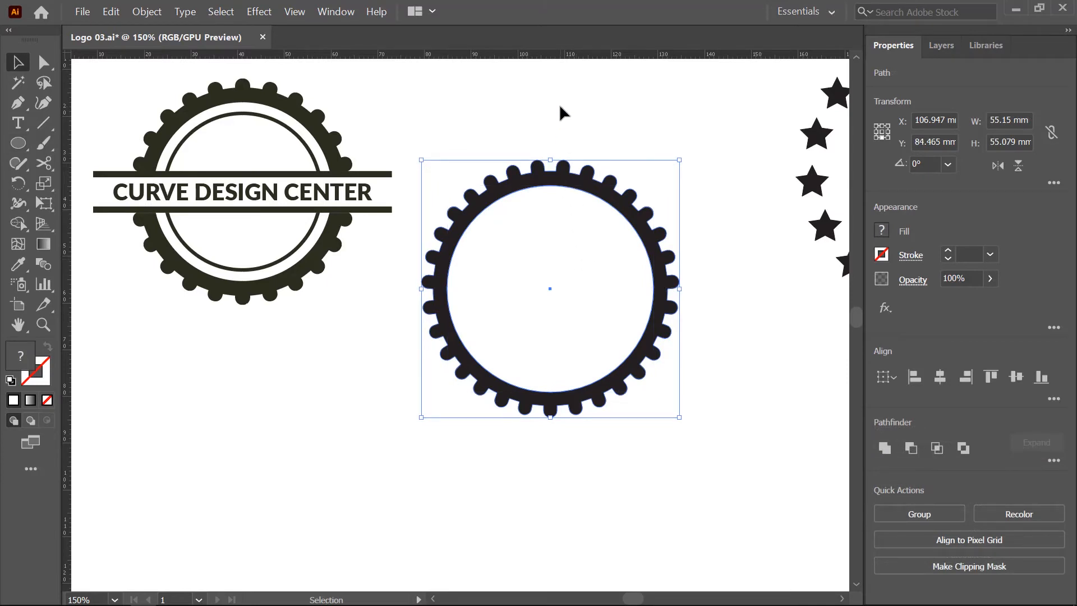
{"action": "left_click", "coordinate": [560, 106]}
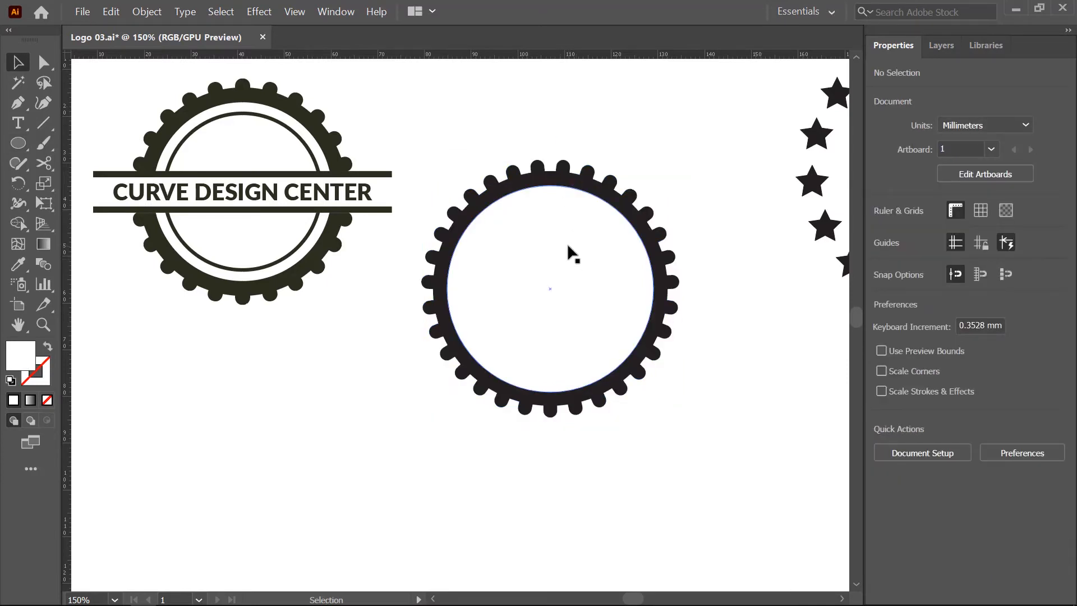
Duplicate the white inner circle in place and scale the copy down about its centre to about 34.87 mm.
{"action": "left_click", "coordinate": [568, 246]}
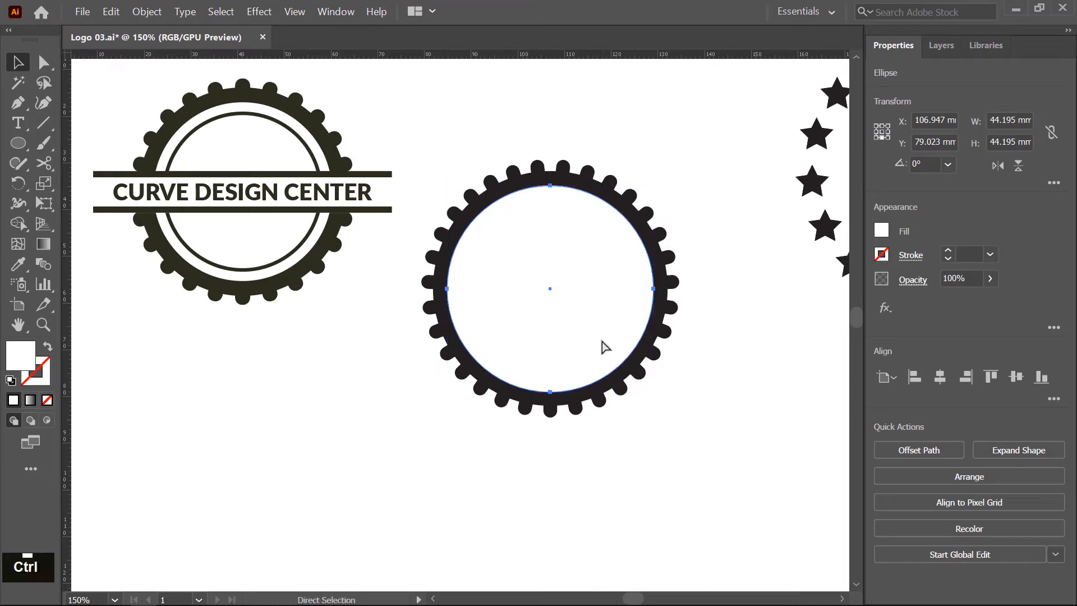
{"action": "key", "text": "ctrl+c"}
{"action": "left_click", "coordinate": [112, 13]}
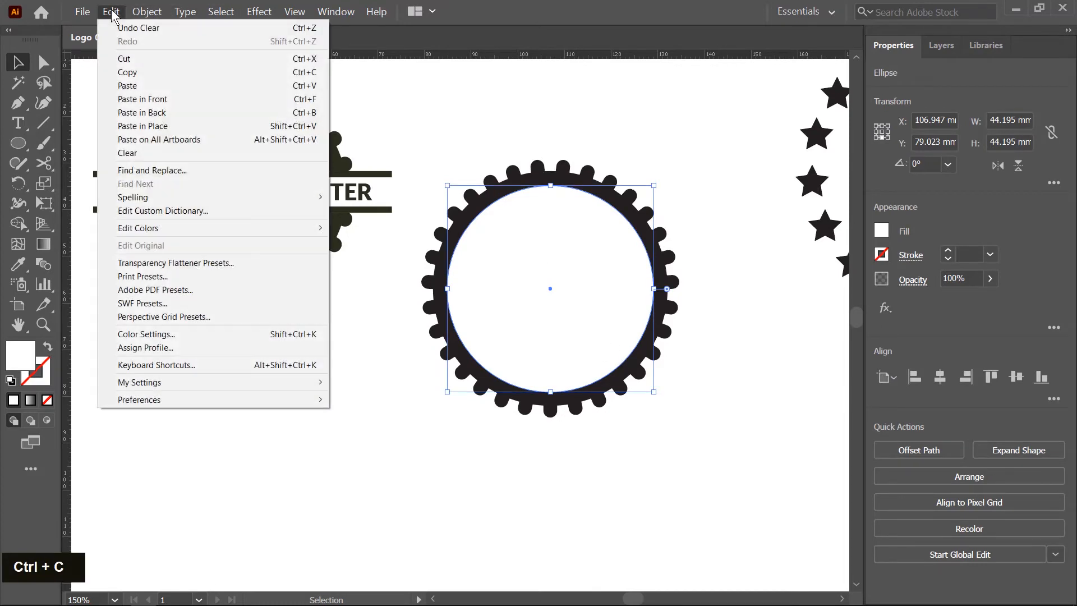
{"action": "left_click", "coordinate": [166, 126]}
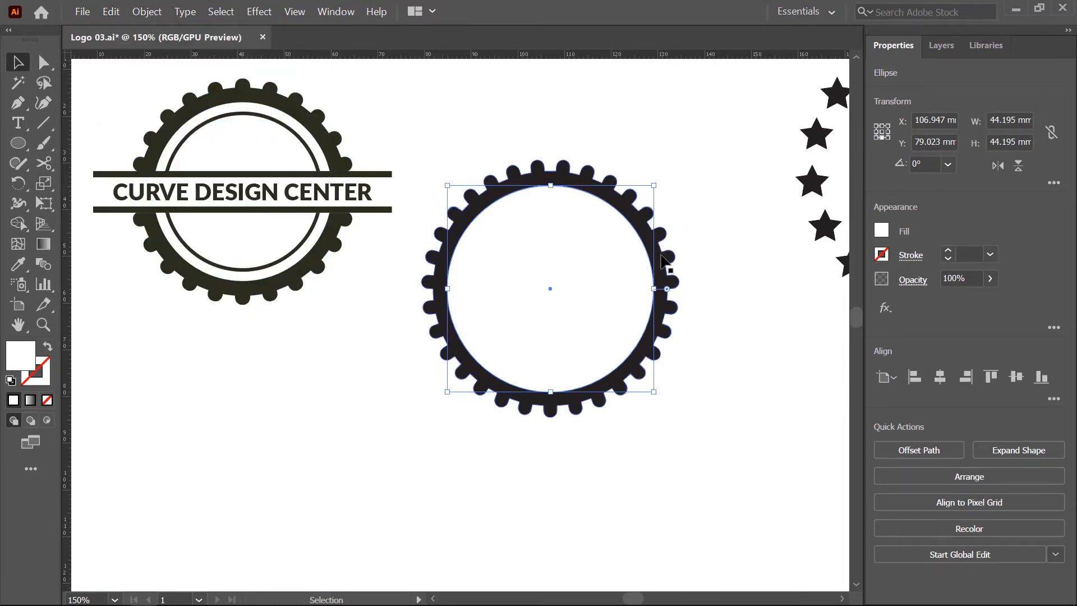
{"action": "key", "text": "shift"}
{"action": "key", "text": "alt"}
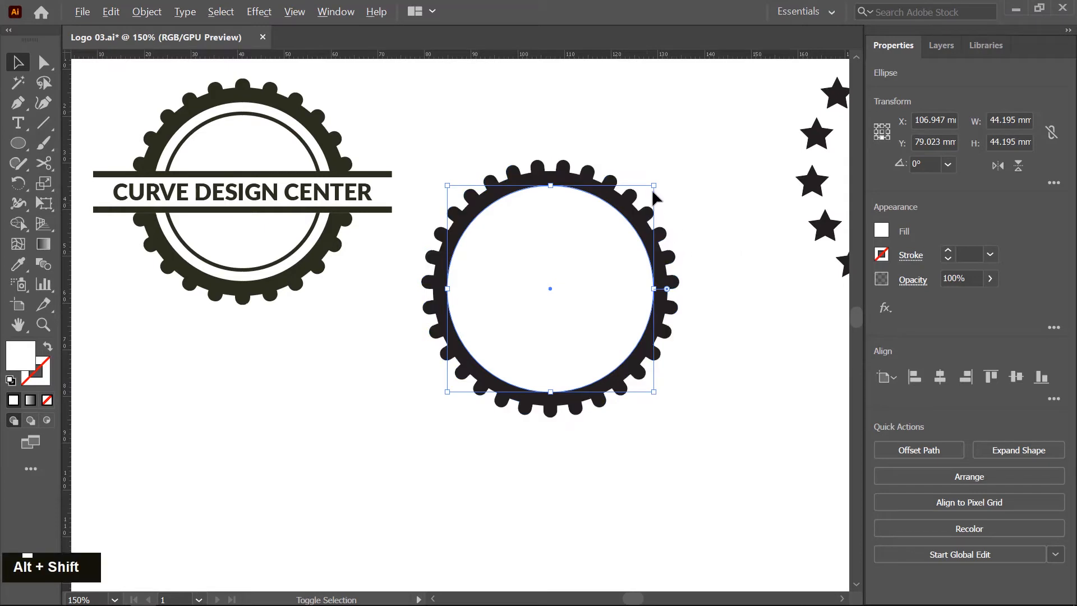
{"action": "left_click_drag", "start_coordinate": [656, 189], "coordinate": [635, 204]}
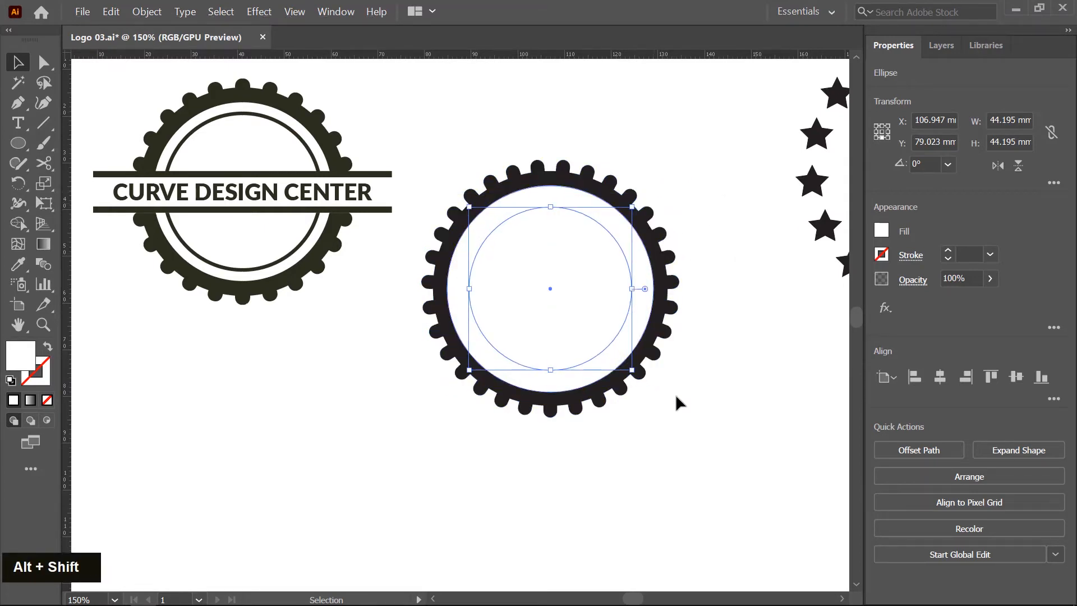
Give the smaller inner circle a black stroke with a 3 pt weight.
{"action": "left_click", "coordinate": [910, 255]}
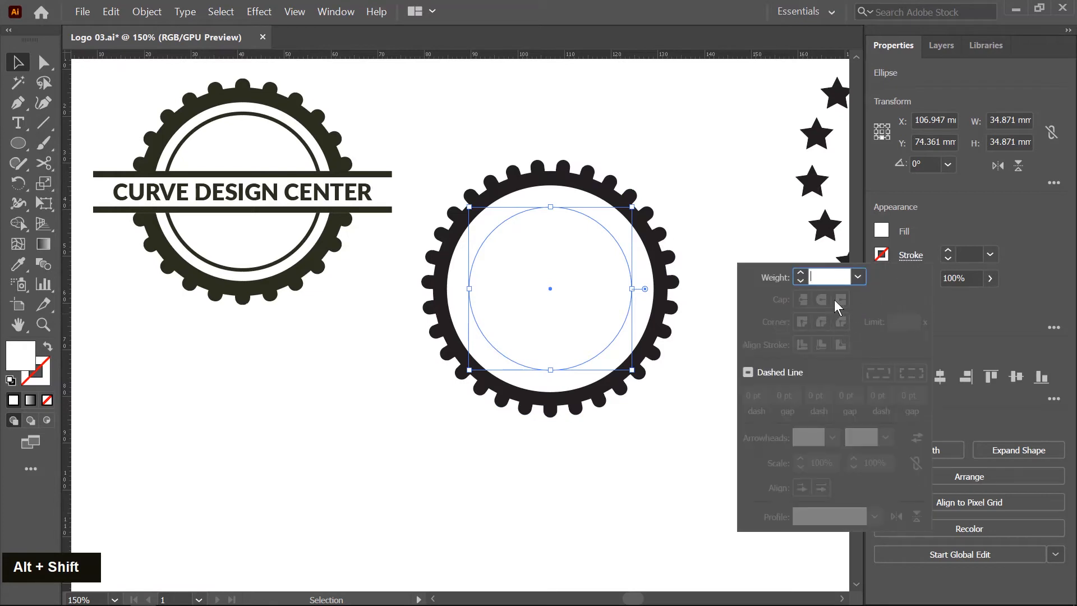
{"action": "left_click", "coordinate": [857, 277]}
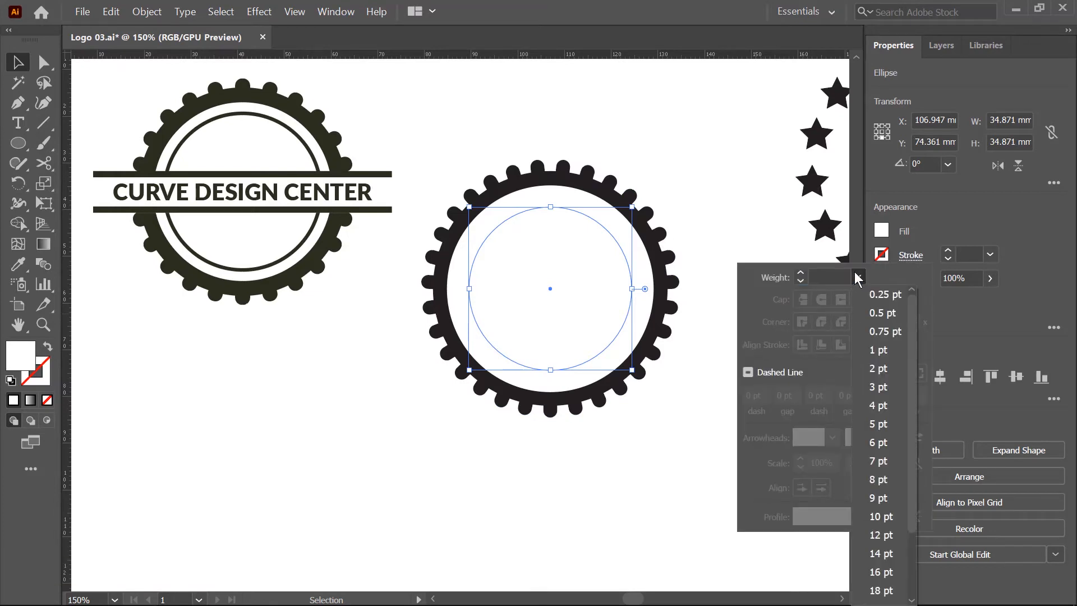
{"action": "double_click", "coordinate": [882, 256]}
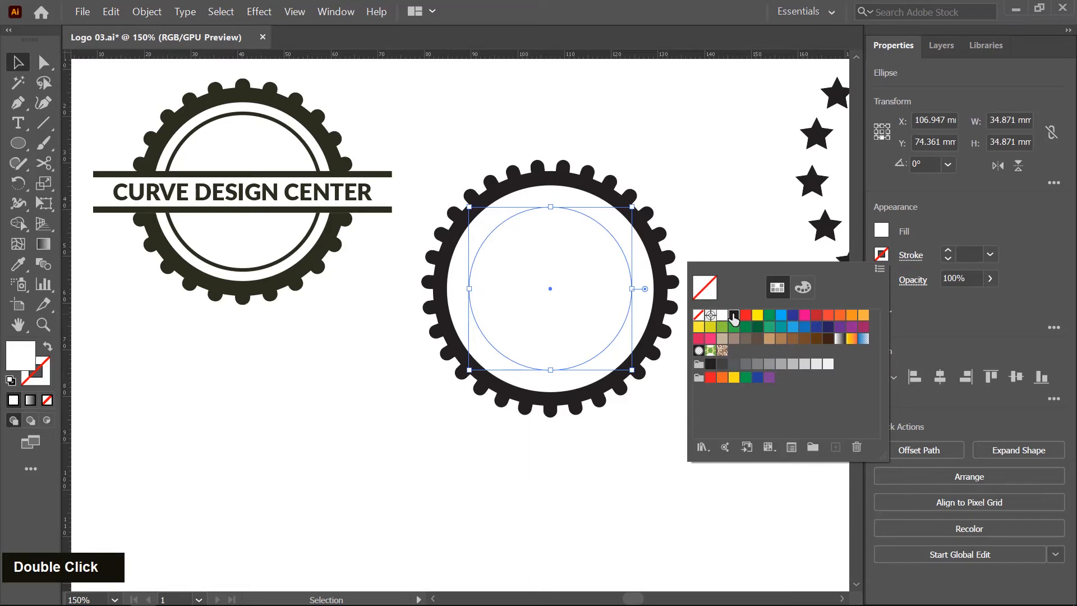
{"action": "left_click", "coordinate": [734, 315]}
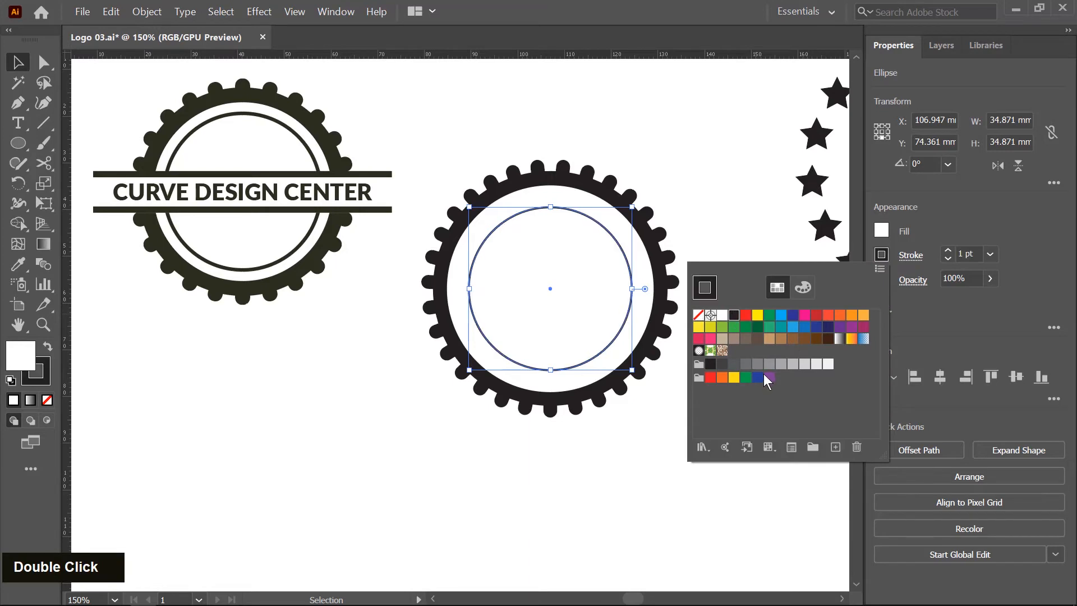
{"action": "left_click", "coordinate": [990, 253]}
{"action": "left_click", "coordinate": [1009, 327]}
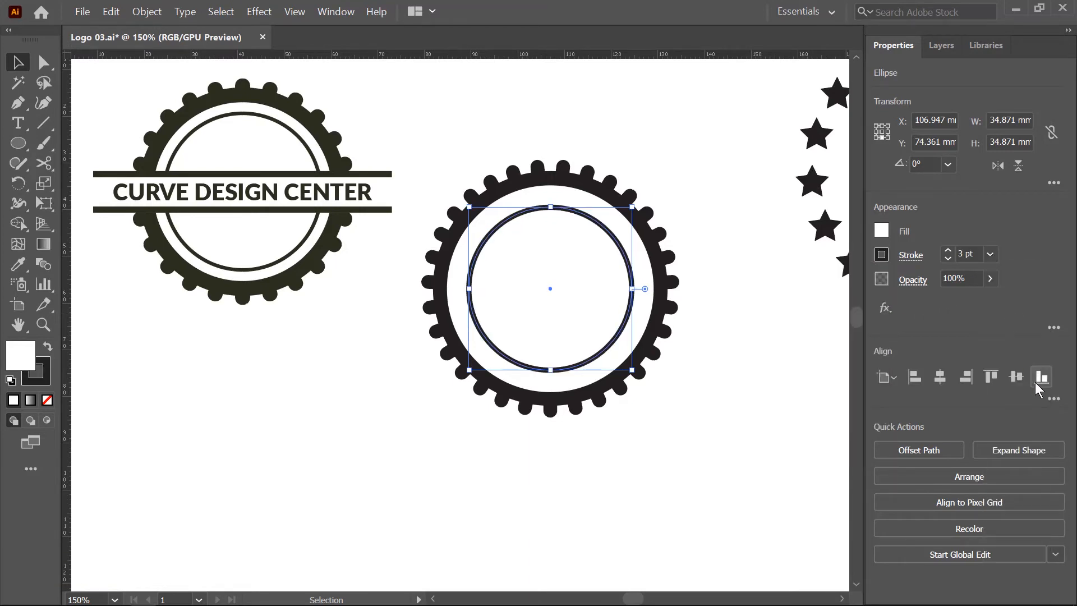
Enlarge the stroked inner circle slightly about its centre, keeping it inside the gear's white area.
{"action": "left_click", "coordinate": [671, 194]}
{"action": "key", "text": "alt+shift"}
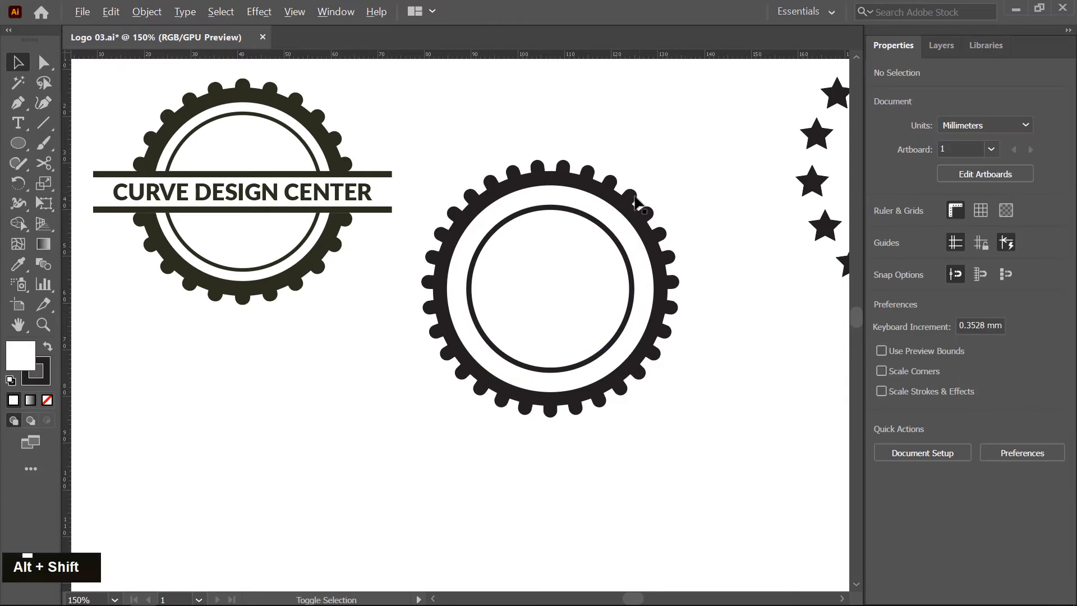
{"action": "left_click", "coordinate": [596, 224]}
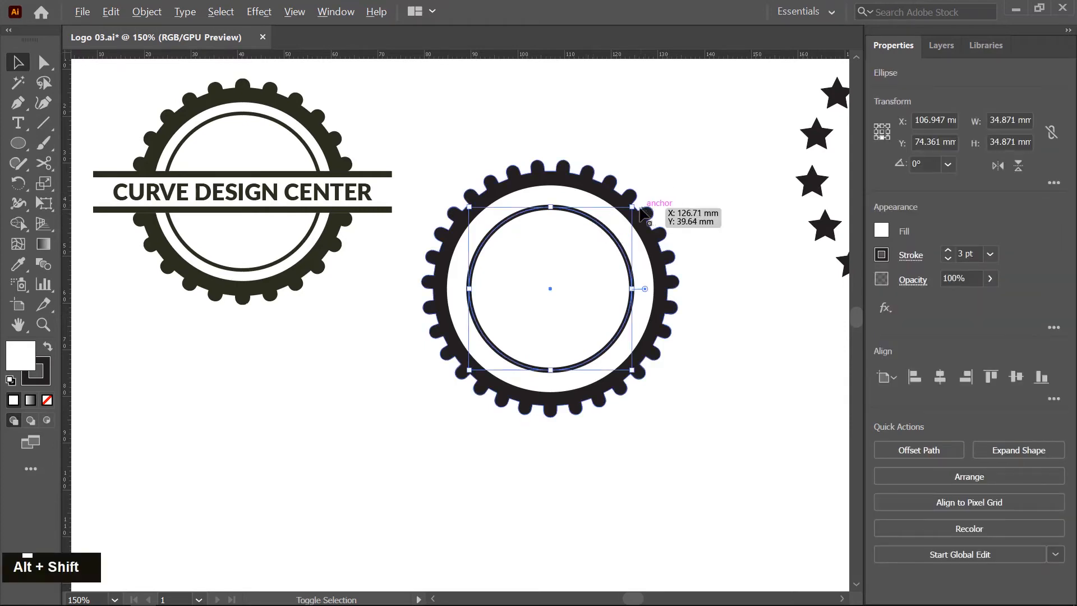
{"action": "left_click_drag", "start_coordinate": [634, 209], "coordinate": [640, 200]}
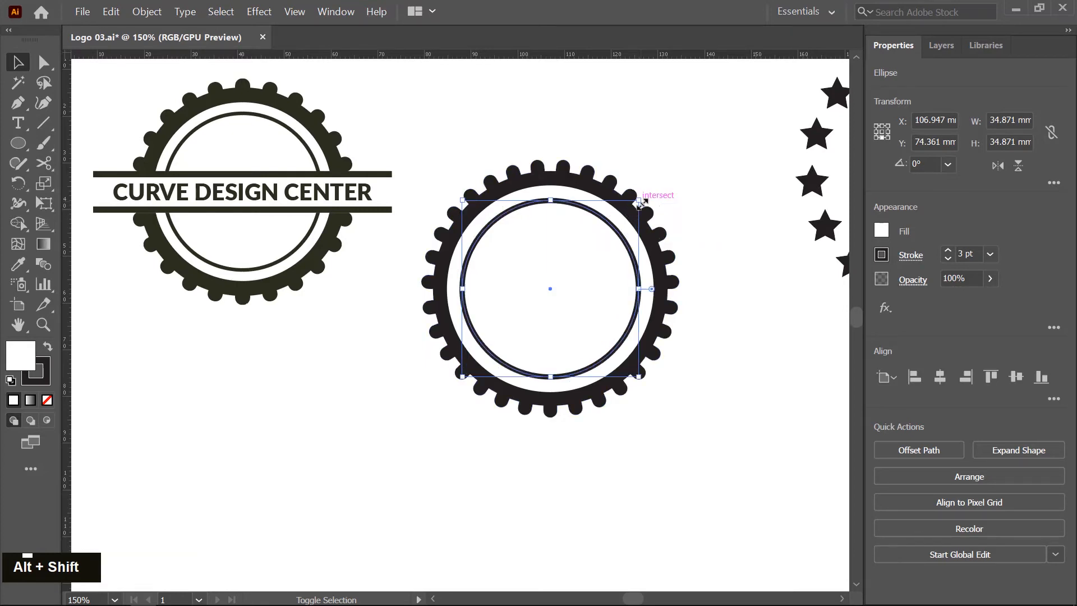
{"action": "left_click", "coordinate": [713, 138]}
Draw a white rectangle about 74 by 9 mm across the middle of the gear badge, and remove its stroke.
{"action": "left_click_drag", "start_coordinate": [603, 270], "coordinate": [617, 272]}
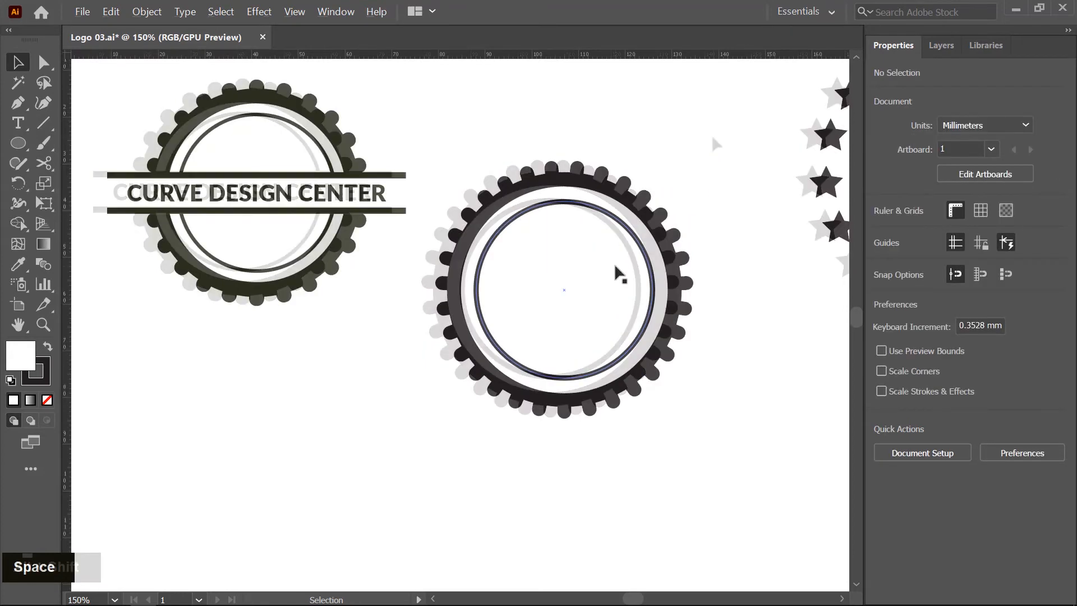
{"action": "right_click", "coordinate": [17, 144]}
{"action": "left_click", "coordinate": [86, 142]}
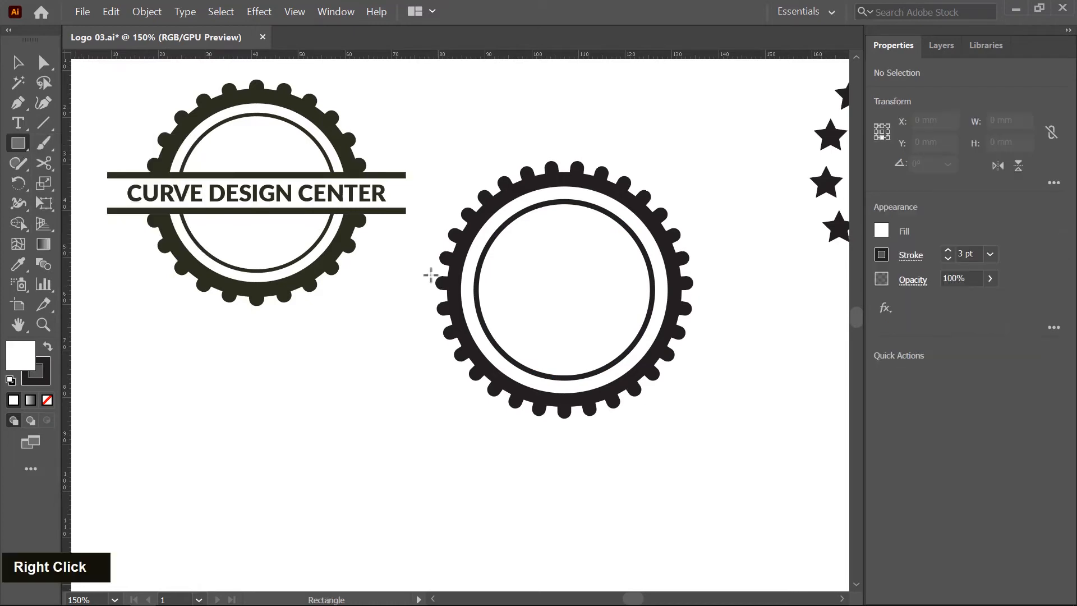
{"action": "mouse_move", "coordinate": [405, 260]}
{"action": "left_mouse_down"}
{"action": "mouse_move", "coordinate": [466, 298]}
{"action": "mouse_move", "coordinate": [709, 329]}
{"action": "mouse_move", "coordinate": [752, 302]}
{"action": "left_mouse_up"}
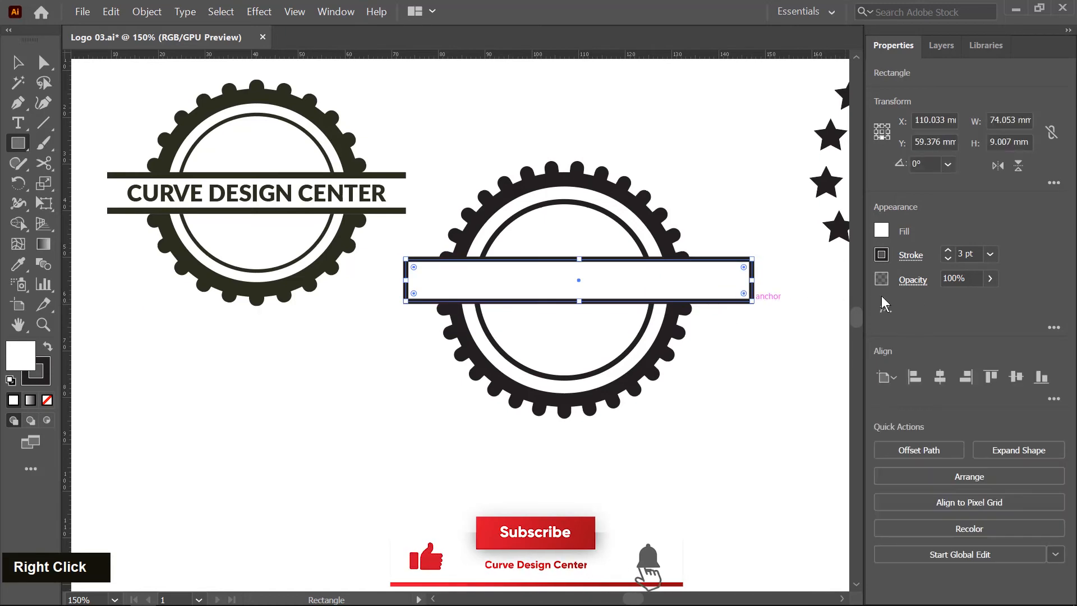
{"action": "left_click", "coordinate": [884, 257]}
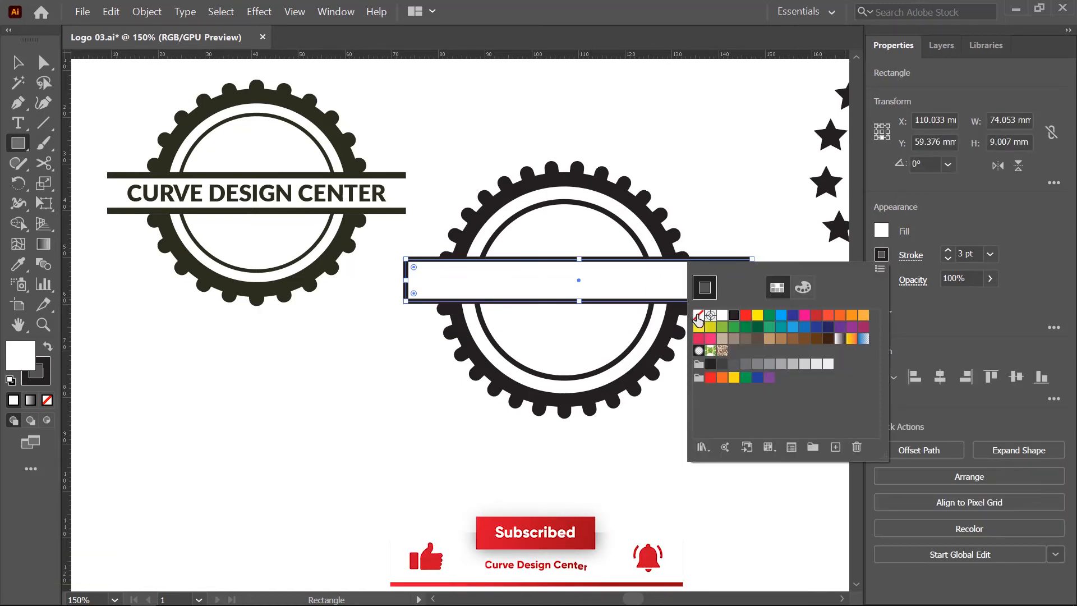
{"action": "left_click", "coordinate": [699, 315]}
Align the centres of the white rectangle and the badge's shapes horizontally and vertically, and select only the rectangle.
{"action": "left_click", "coordinate": [18, 63]}
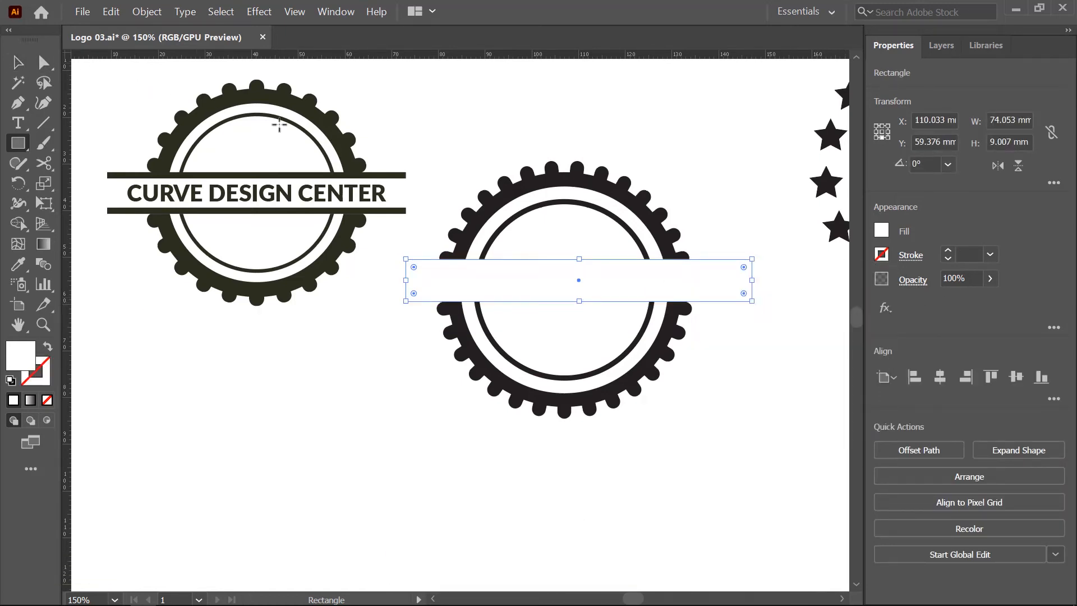
{"action": "left_click_drag", "start_coordinate": [563, 241], "coordinate": [753, 396]}
{"action": "left_click", "coordinate": [941, 376]}
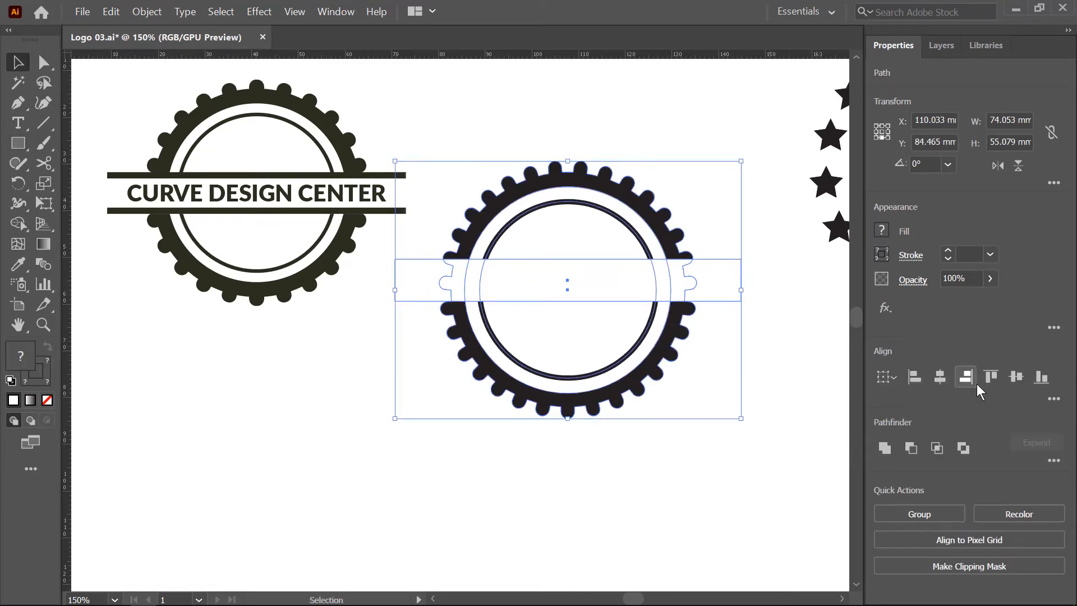
{"action": "left_click", "coordinate": [1017, 378]}
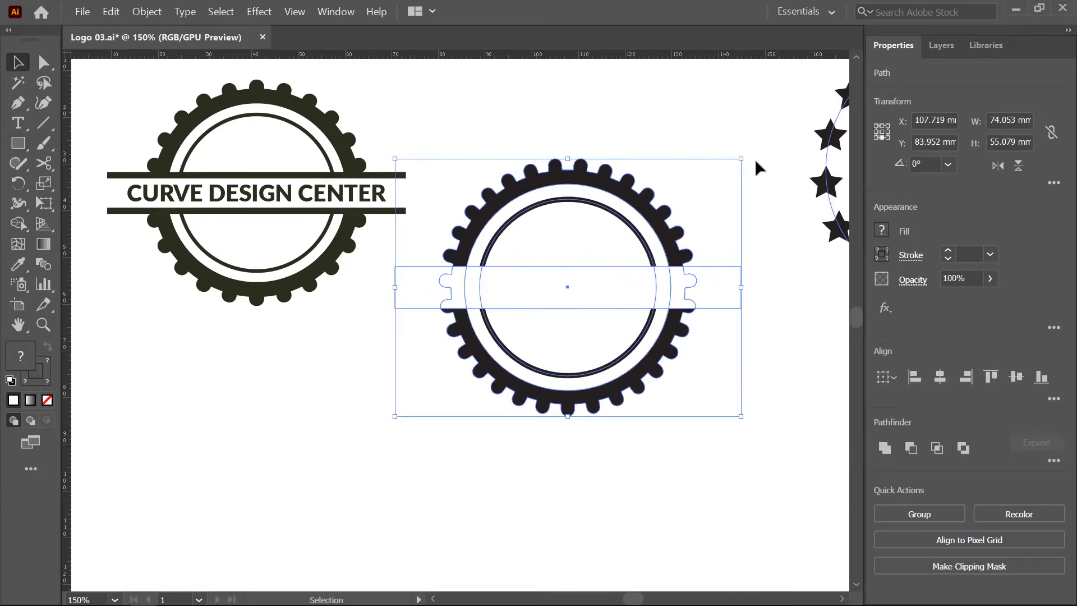
{"action": "left_click", "coordinate": [705, 115]}
{"action": "left_click", "coordinate": [547, 276]}
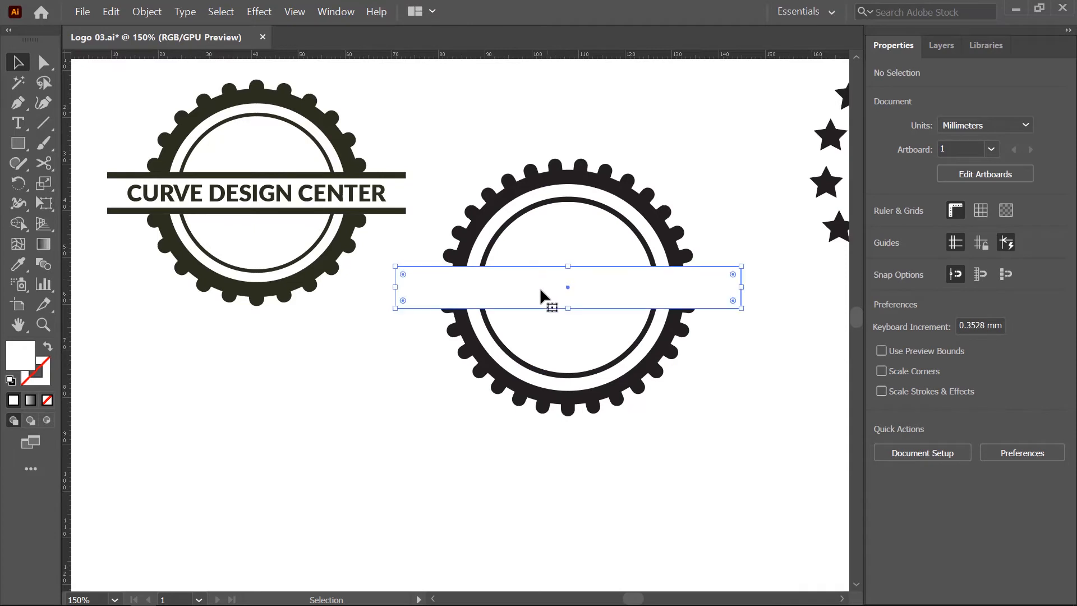
Duplicate the white banner rectangle straight up, overlapping the badge's upper half, and fill the copy with black.
{"action": "left_click_drag", "start_coordinate": [557, 279], "coordinate": [557, 253]}
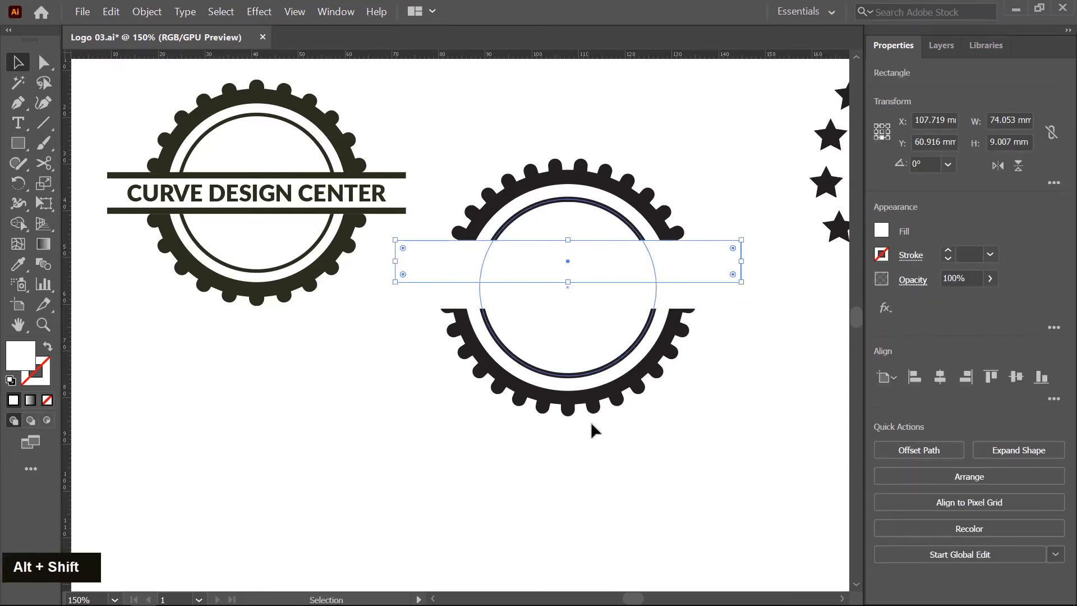
{"action": "left_click", "coordinate": [882, 231]}
{"action": "left_click", "coordinate": [733, 292]}
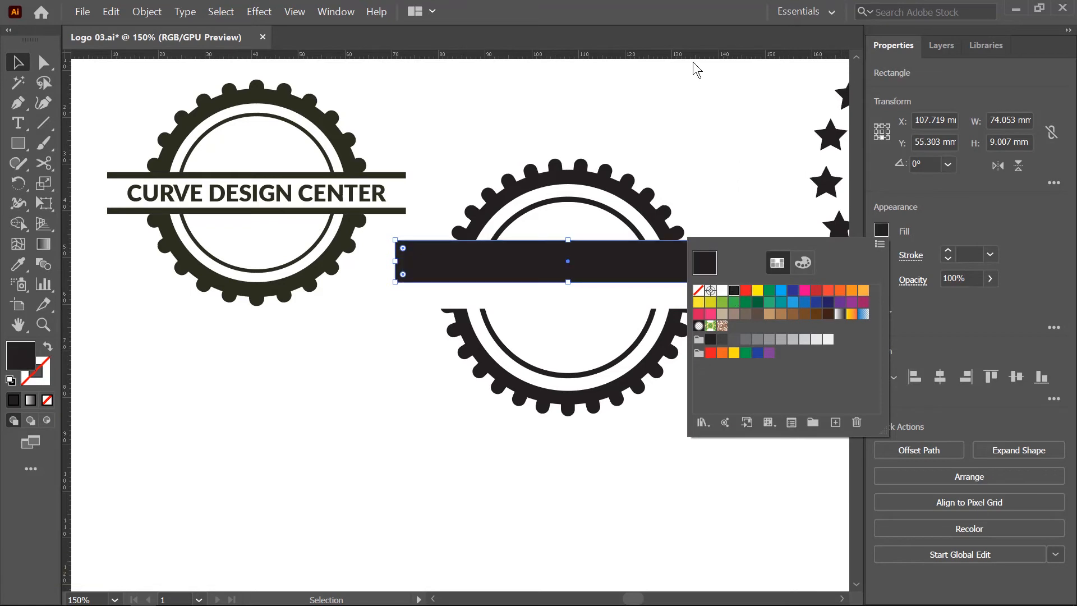
Slim the black rectangle to a strip about 1.4 mm high along the banner's upper edge, and copy it onto the lower edge.
{"action": "scroll", "coordinate": [565, 227], "scroll_direction": "up", "scroll_amount": 3, "text": "alt"}
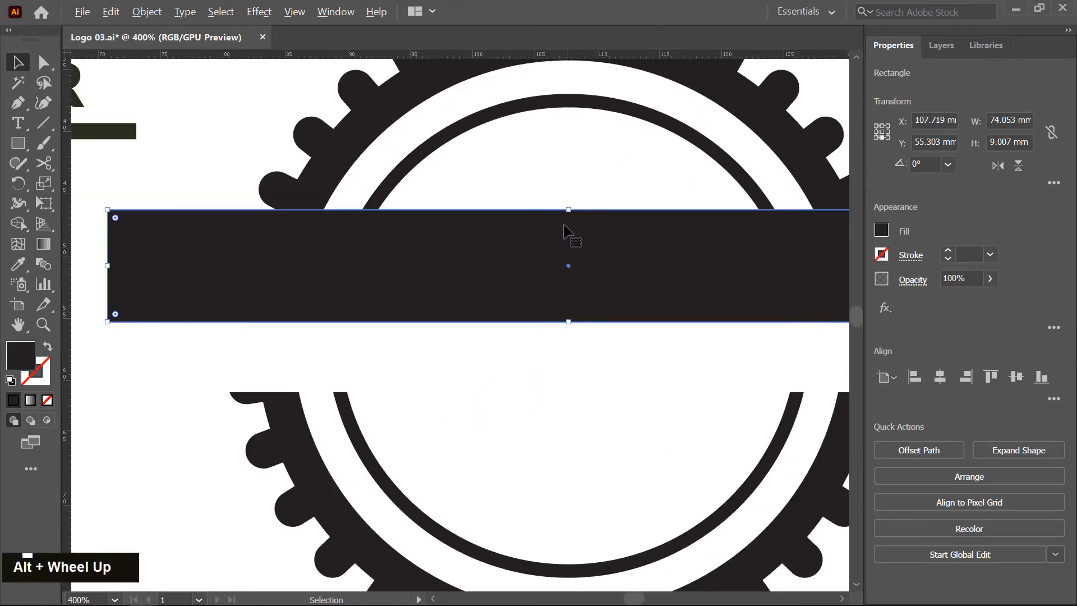
{"action": "left_click_drag", "start_coordinate": [568, 215], "coordinate": [611, 392]}
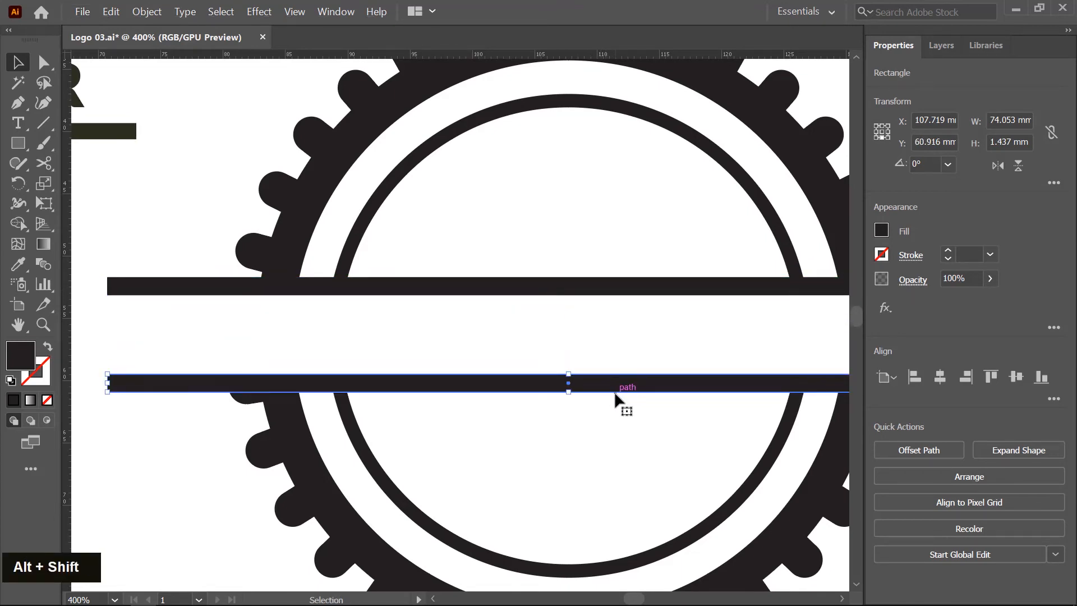
{"action": "scroll", "coordinate": [610, 377], "scroll_direction": "down", "scroll_amount": 1}
{"action": "scroll", "coordinate": [602, 362], "scroll_direction": "down", "scroll_amount": 1}
{"action": "left_click", "coordinate": [512, 305]}
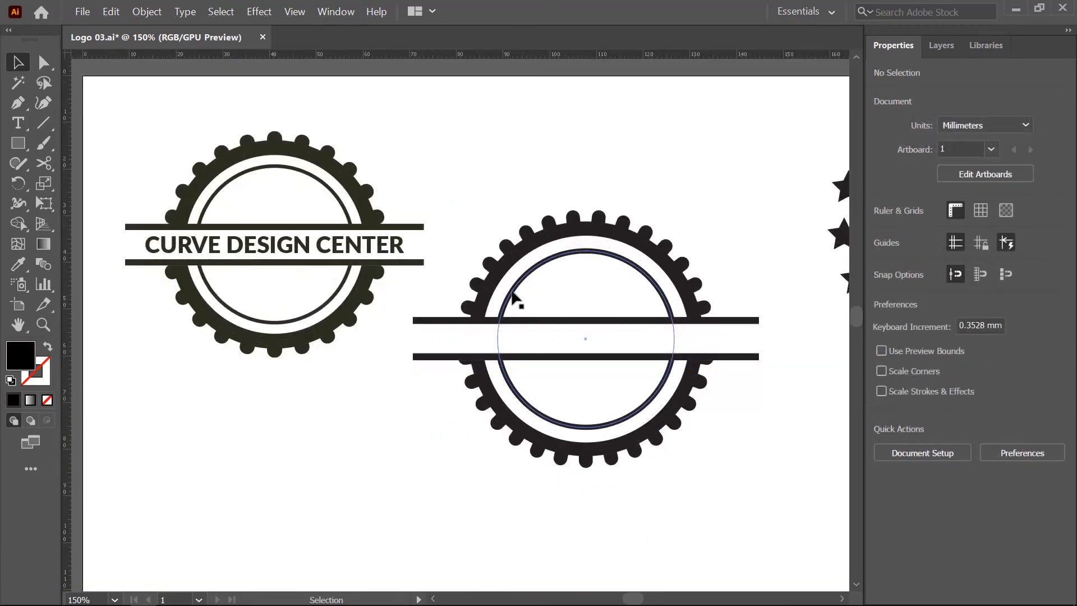
Add the text "CURVE DESIGN CENTER" in capitals on the empty area above the gear badge.
{"action": "left_click", "coordinate": [16, 126]}
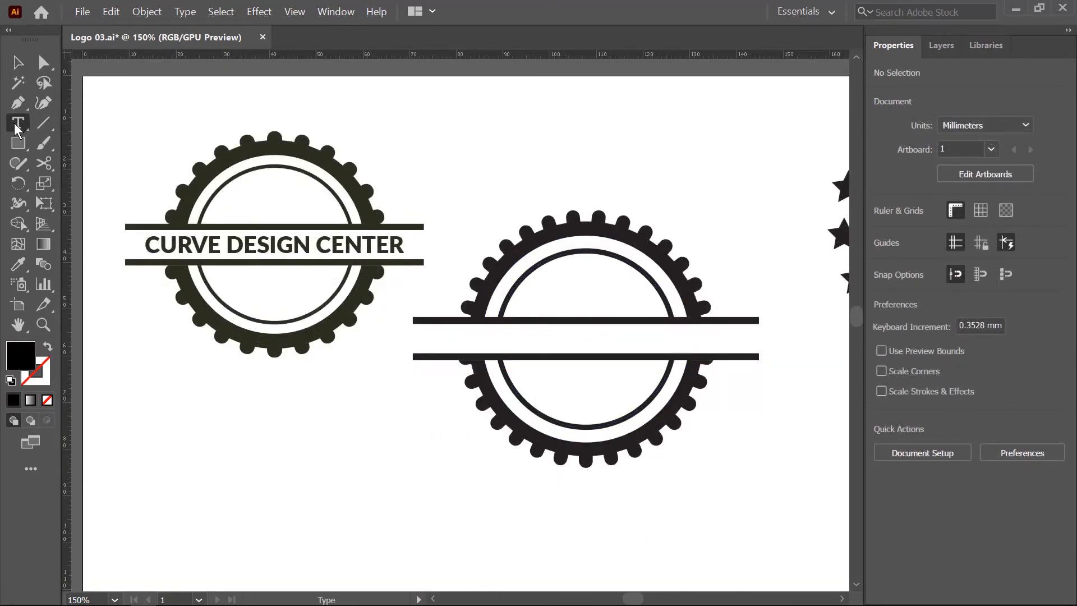
{"action": "left_click", "coordinate": [499, 144]}
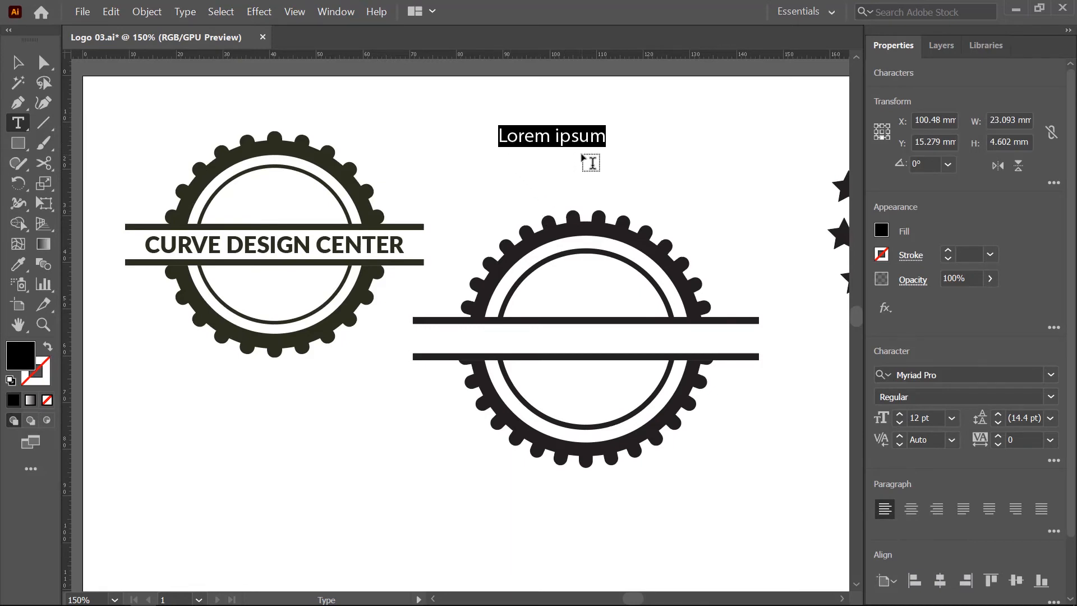
{"action": "key", "text": "BackSpace"}
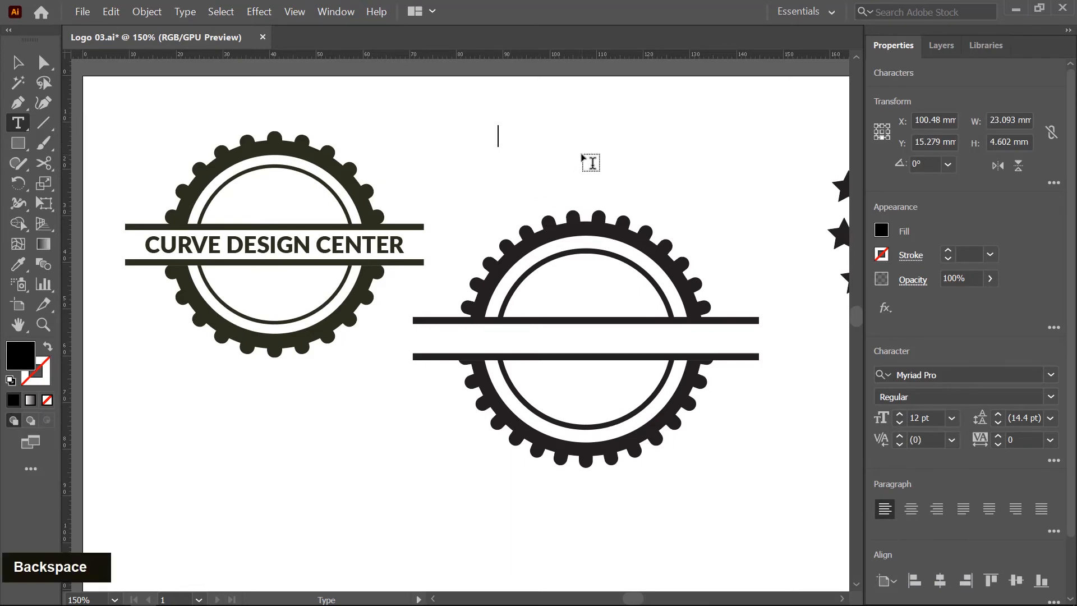
{"action": "key", "text": "Caps_Lock"}
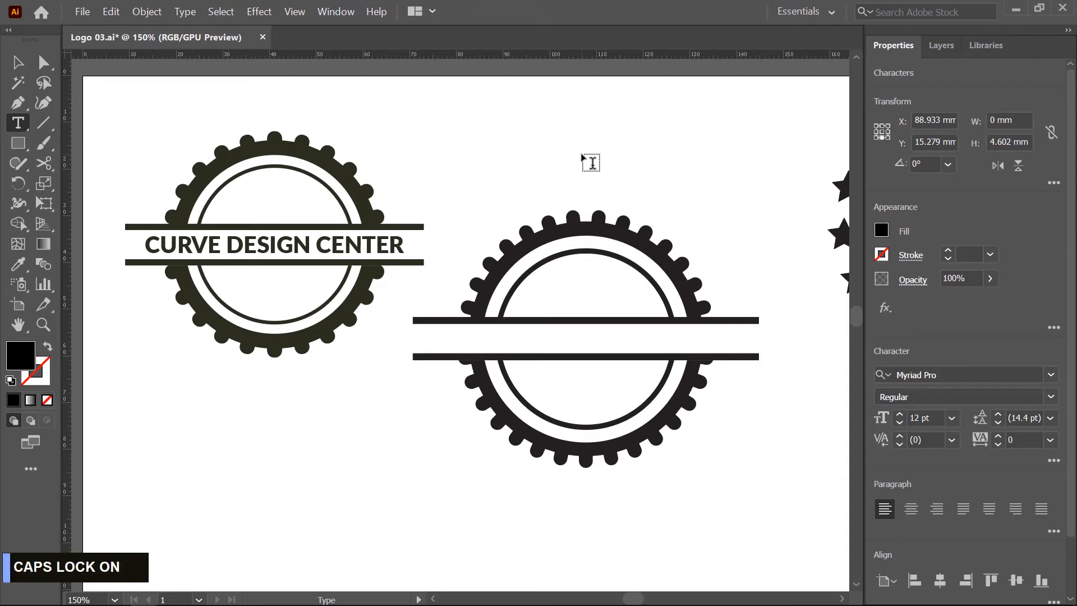
{"action": "type", "text": "CUR"}
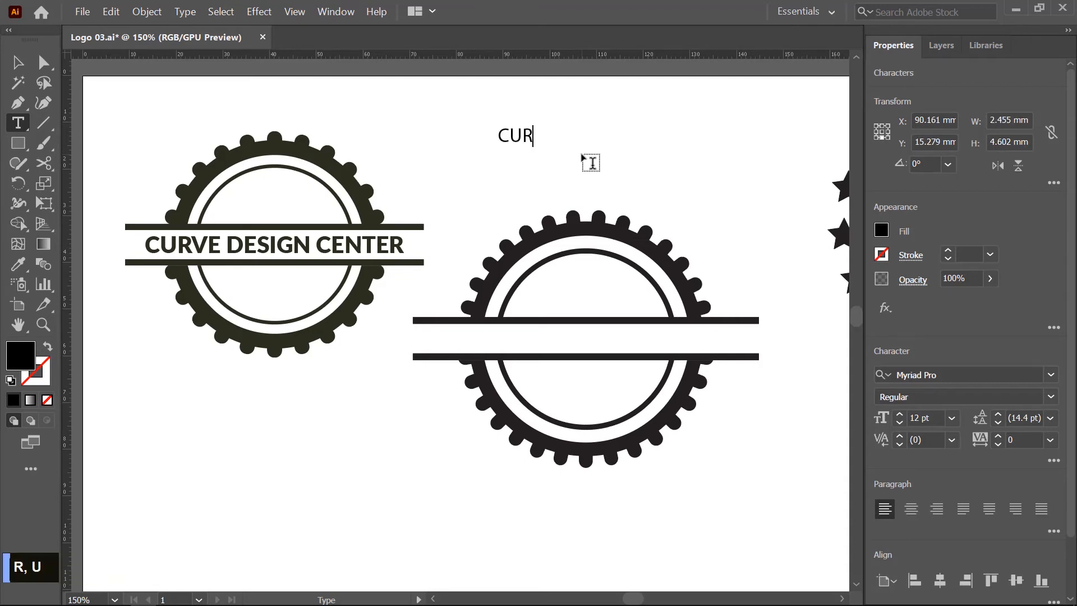
{"action": "type", "text": "VE DESIG"}
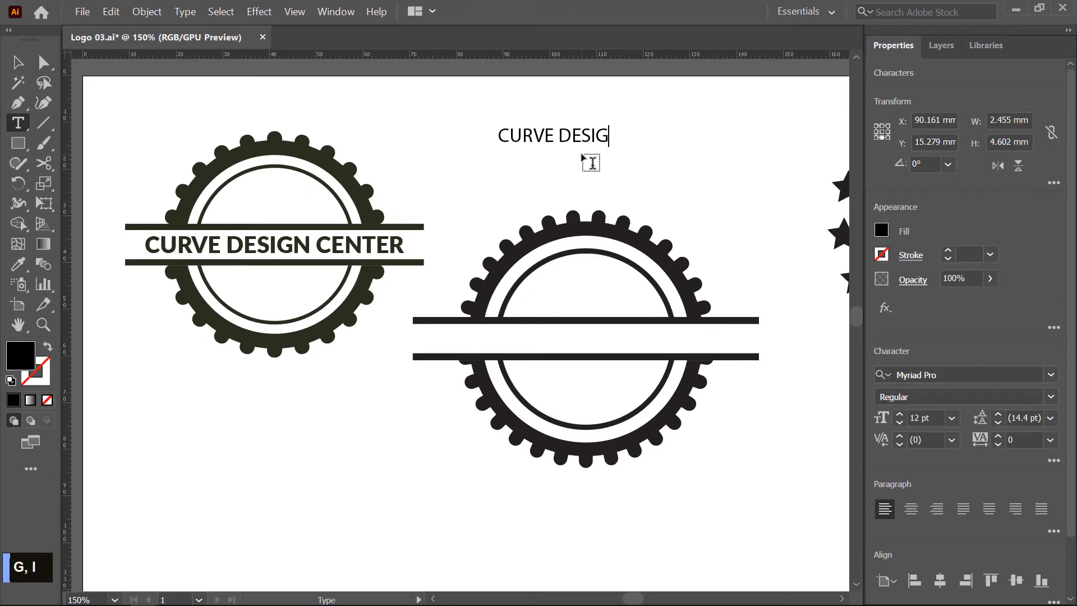
{"action": "type", "text": "N CENTER"}
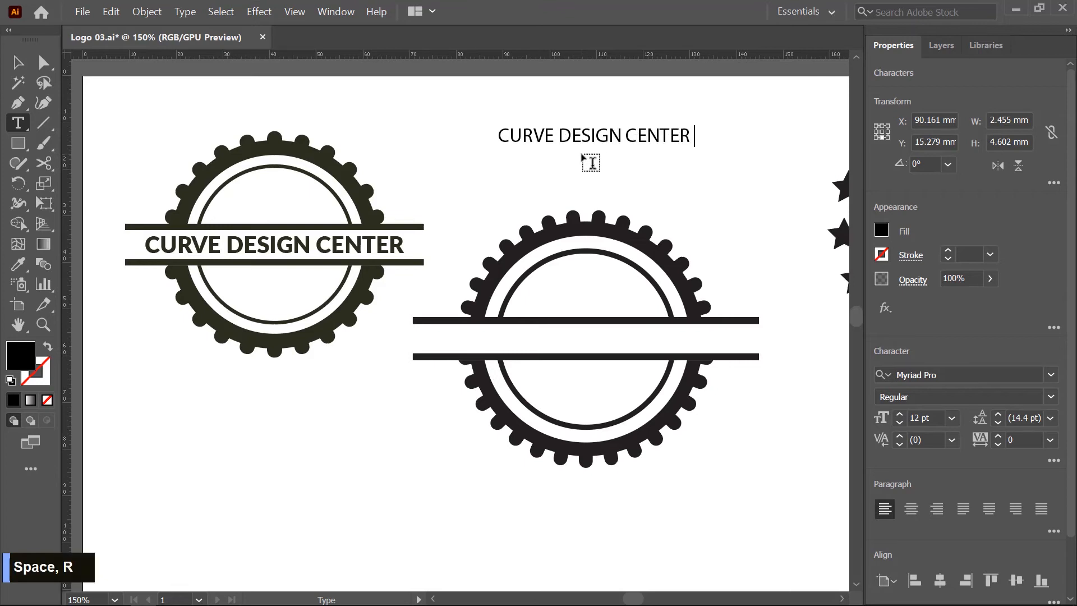
{"action": "key", "text": "Escape"}
Set the new text's font to Acumin Variable Concept in the ExtraCondensed Black style.
{"action": "left_click", "coordinate": [600, 142]}
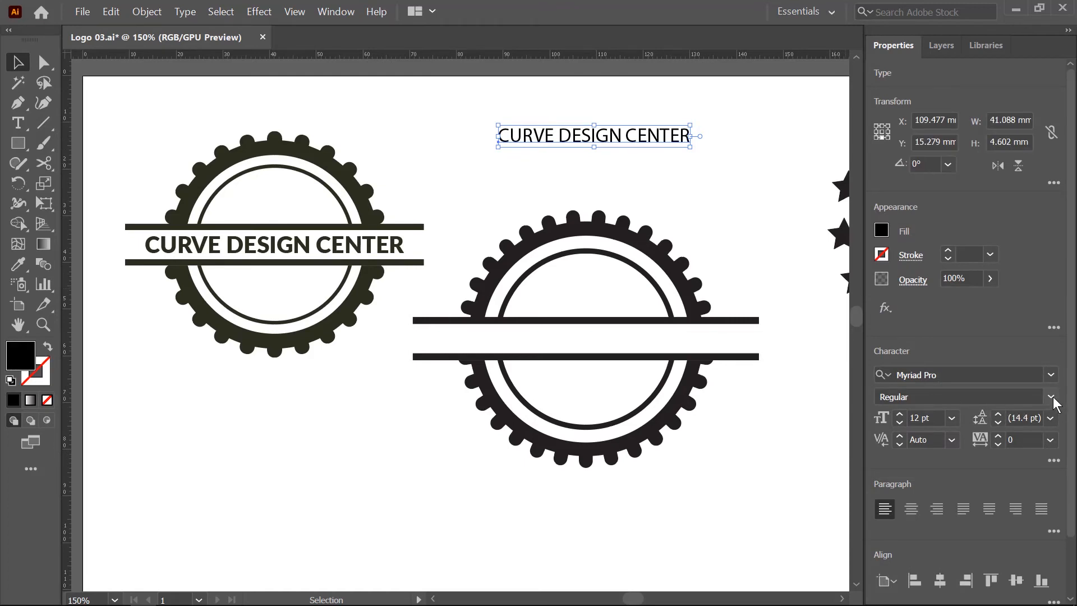
{"action": "left_click", "coordinate": [1052, 377]}
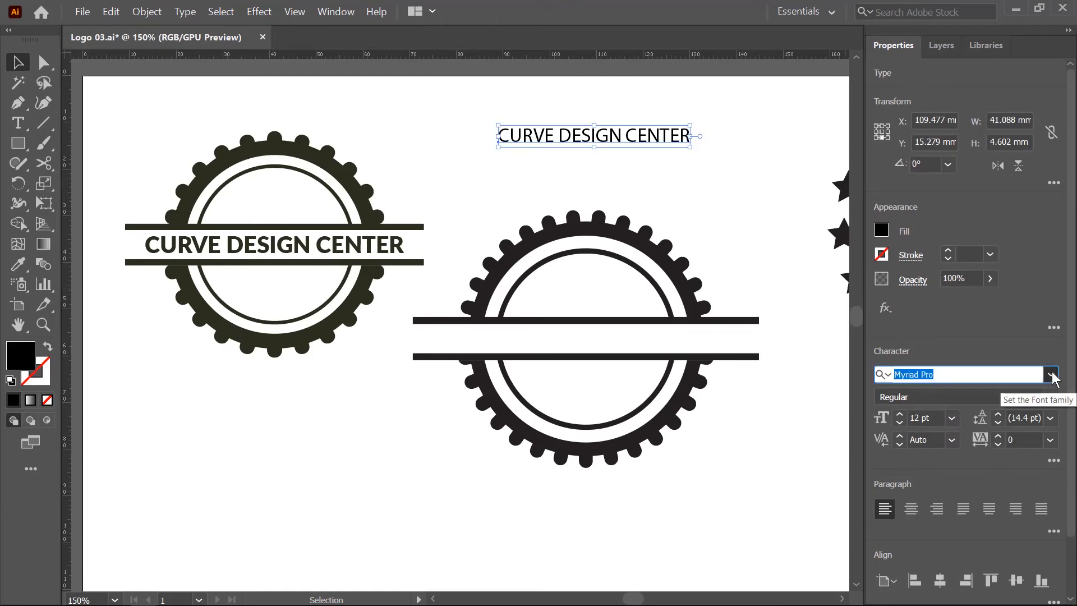
{"action": "scroll", "coordinate": [931, 535], "scroll_direction": "down", "scroll_amount": 3}
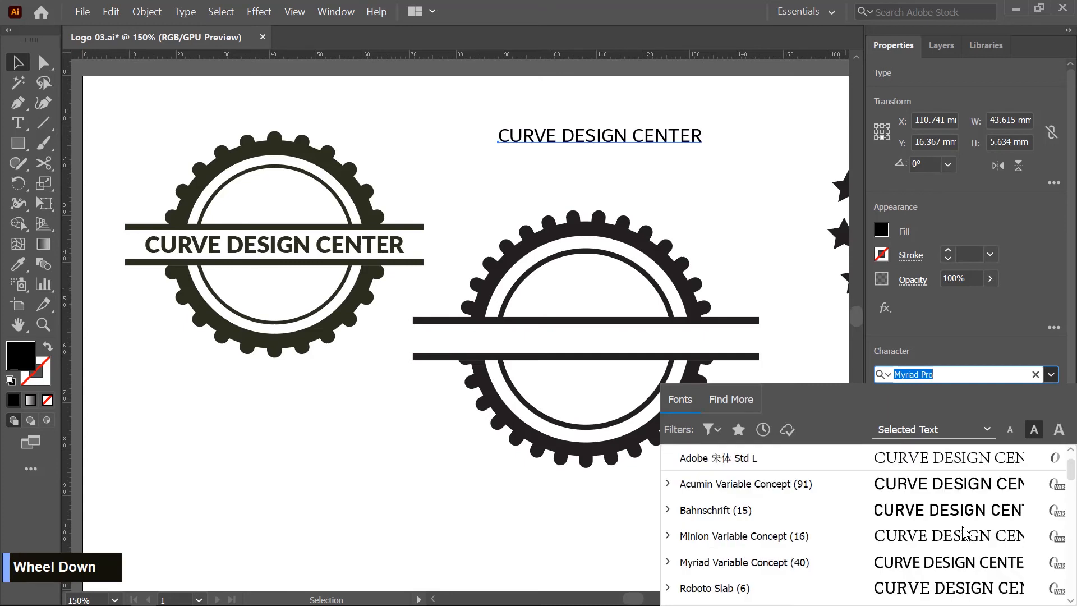
{"action": "left_click", "coordinate": [934, 485]}
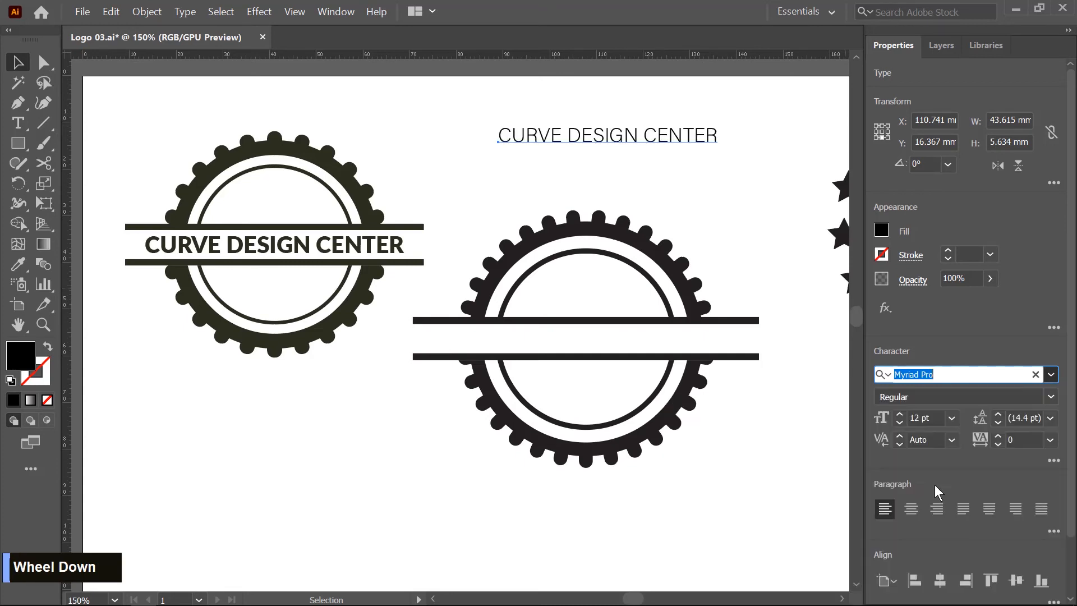
{"action": "left_click", "coordinate": [1028, 397]}
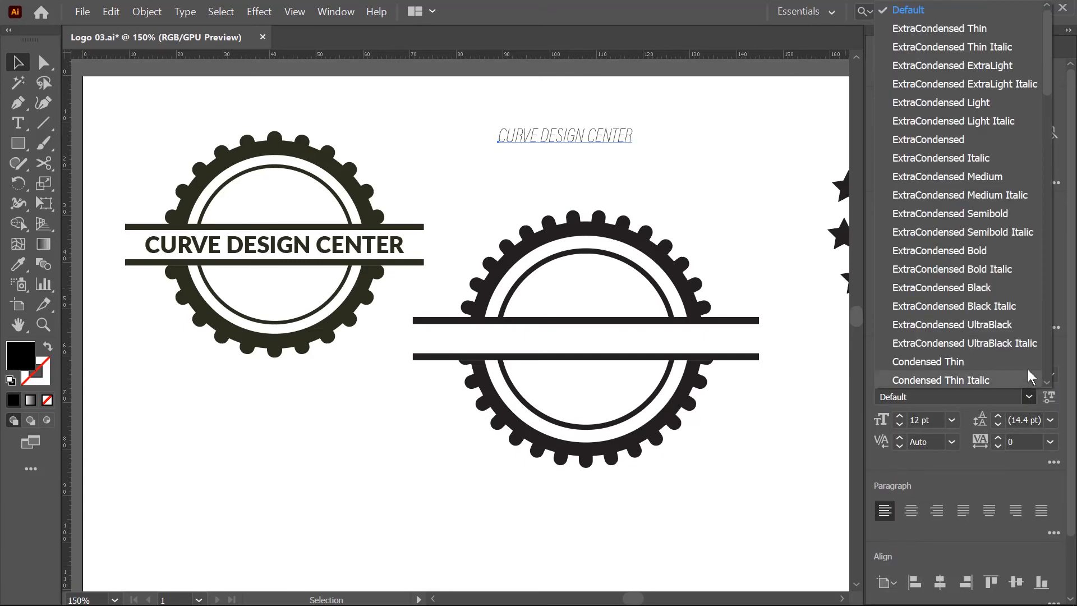
{"action": "left_click", "coordinate": [987, 289]}
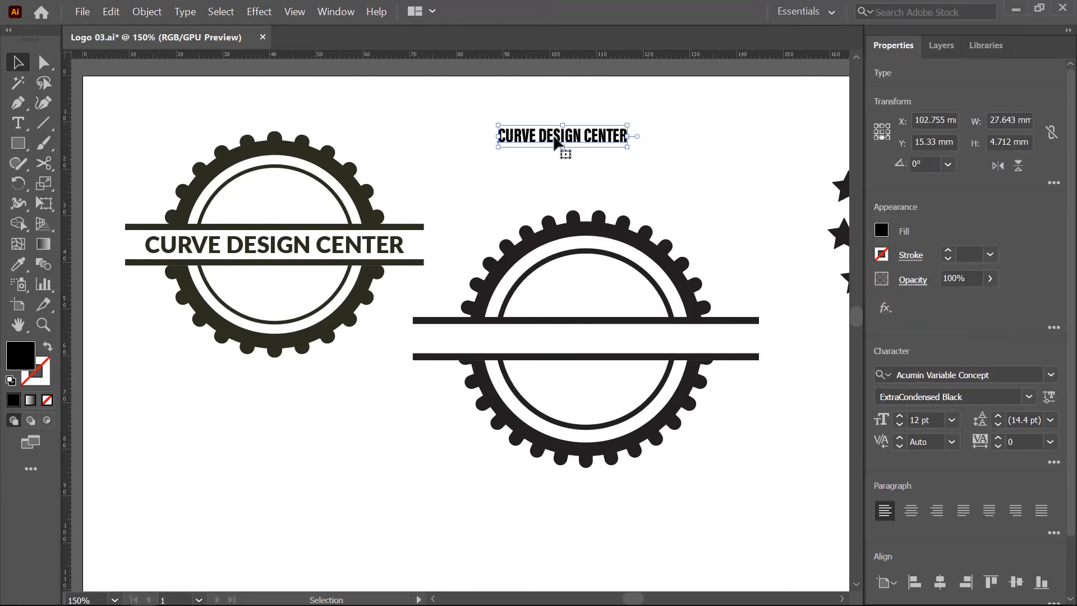
Move the text into the badge's banner, set its size to 18 pt and place it between the two black strips.
{"action": "left_click_drag", "start_coordinate": [556, 143], "coordinate": [592, 340]}
{"action": "left_click", "coordinate": [926, 420]}
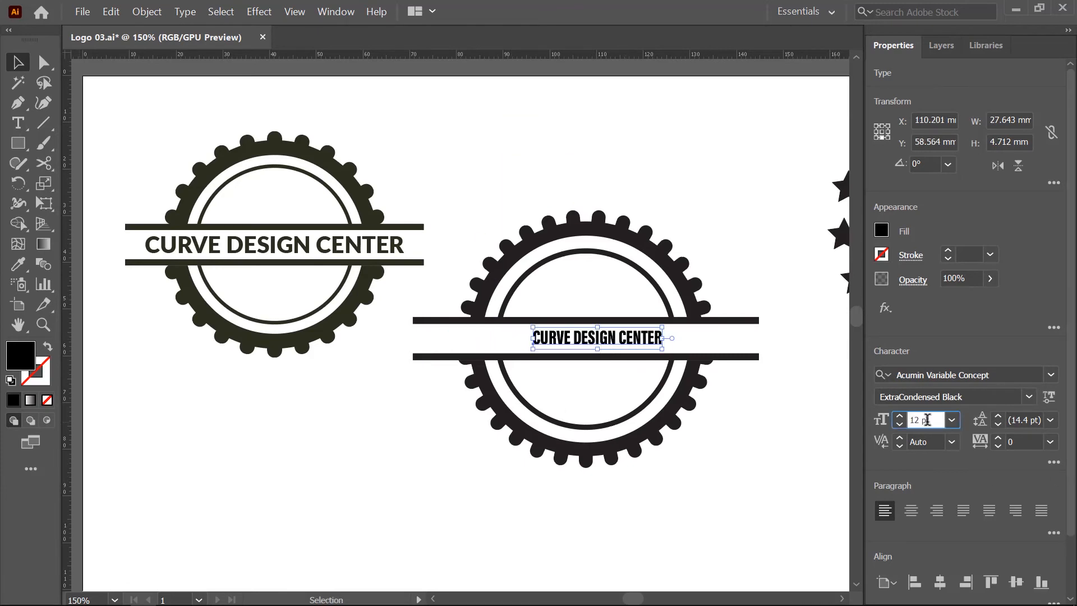
{"action": "scroll", "coordinate": [927, 419], "scroll_direction": "up", "scroll_amount": 6}
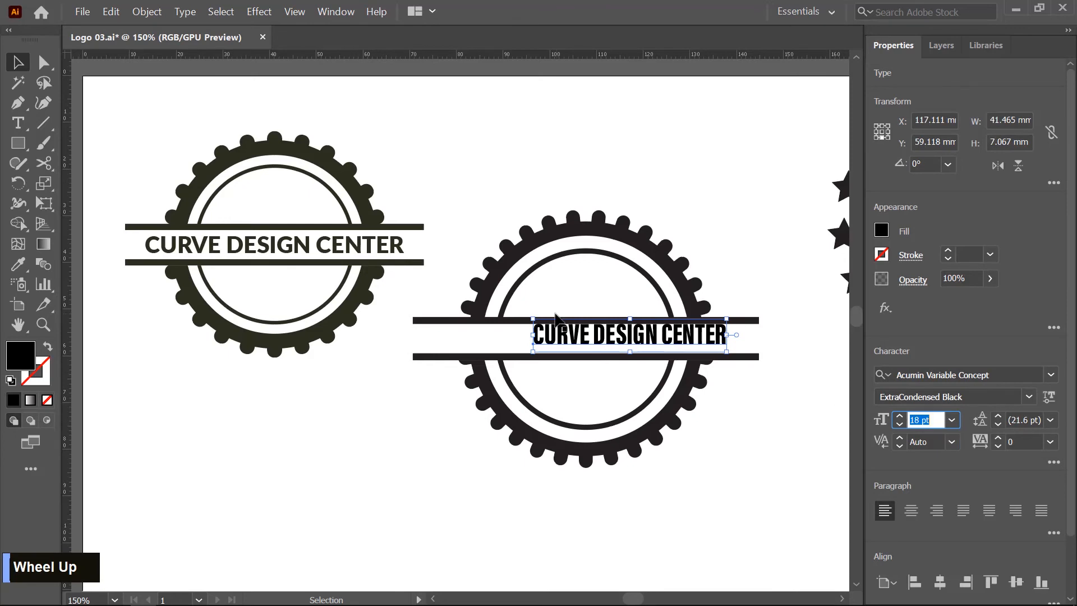
{"action": "left_click_drag", "start_coordinate": [558, 342], "coordinate": [523, 347]}
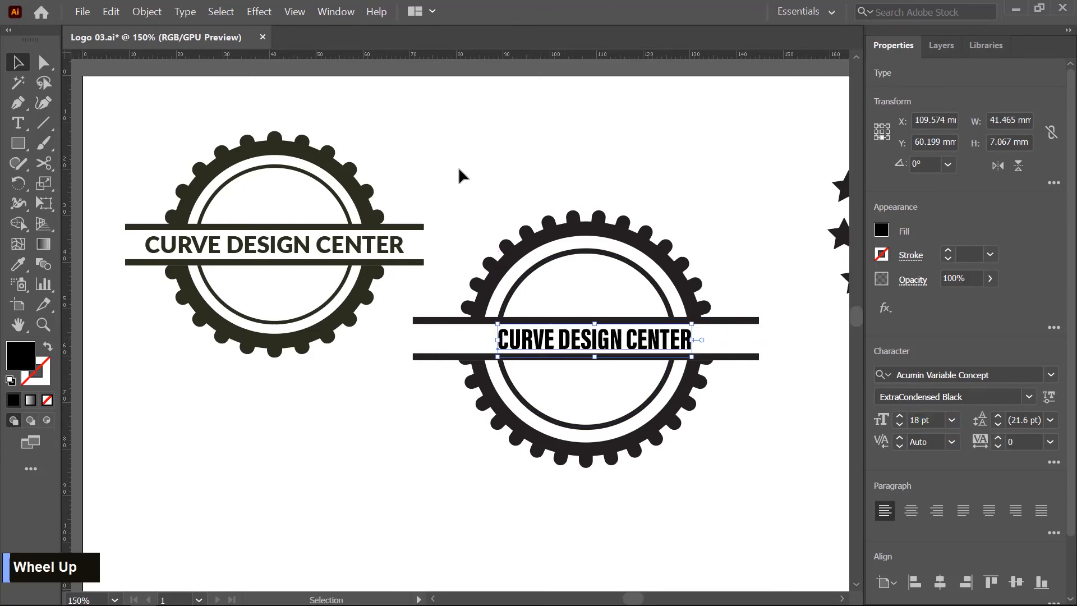
Align the text and all the badge's shapes to their common horizontal centre.
{"action": "left_click_drag", "start_coordinate": [452, 164], "coordinate": [771, 488]}
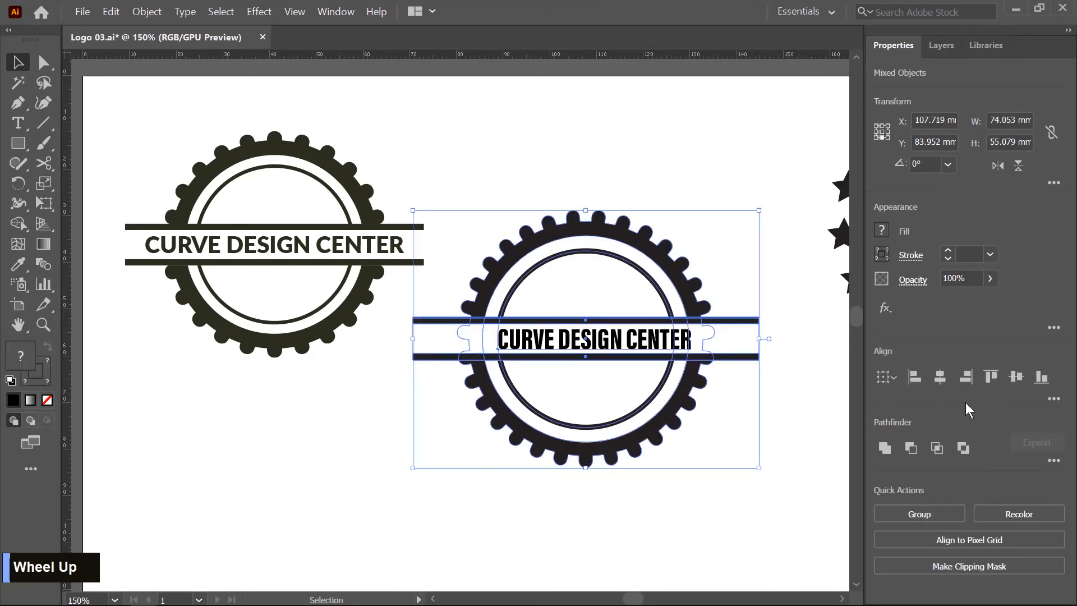
{"action": "left_click", "coordinate": [940, 377]}
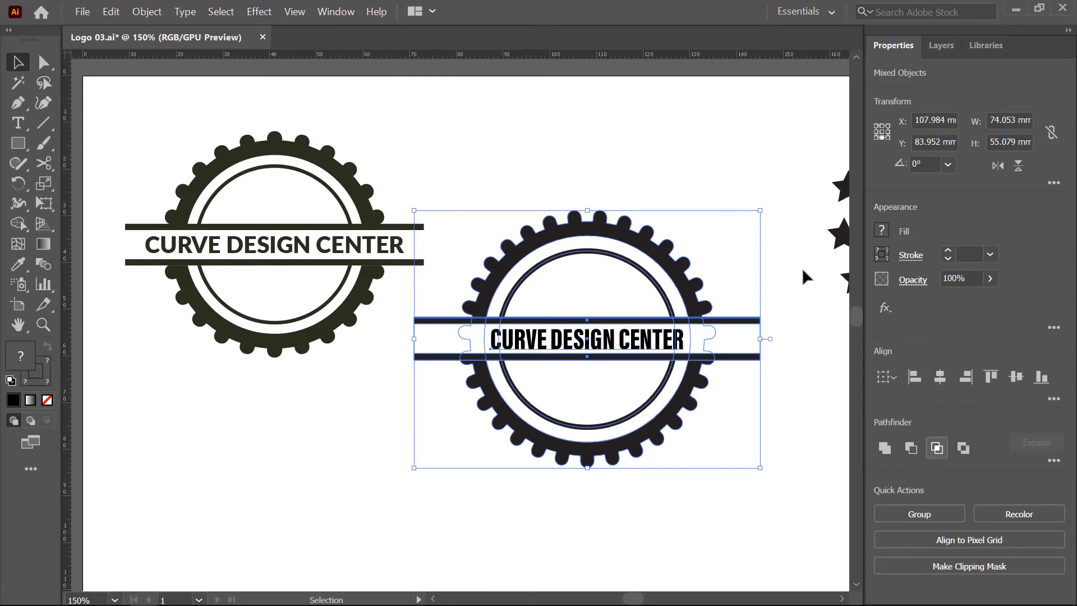
{"action": "left_click", "coordinate": [592, 133]}
Set the banner text's size to 20 pt and recentre it between the black strips.
{"action": "scroll", "coordinate": [662, 336], "scroll_direction": "up", "scroll_amount": 3}
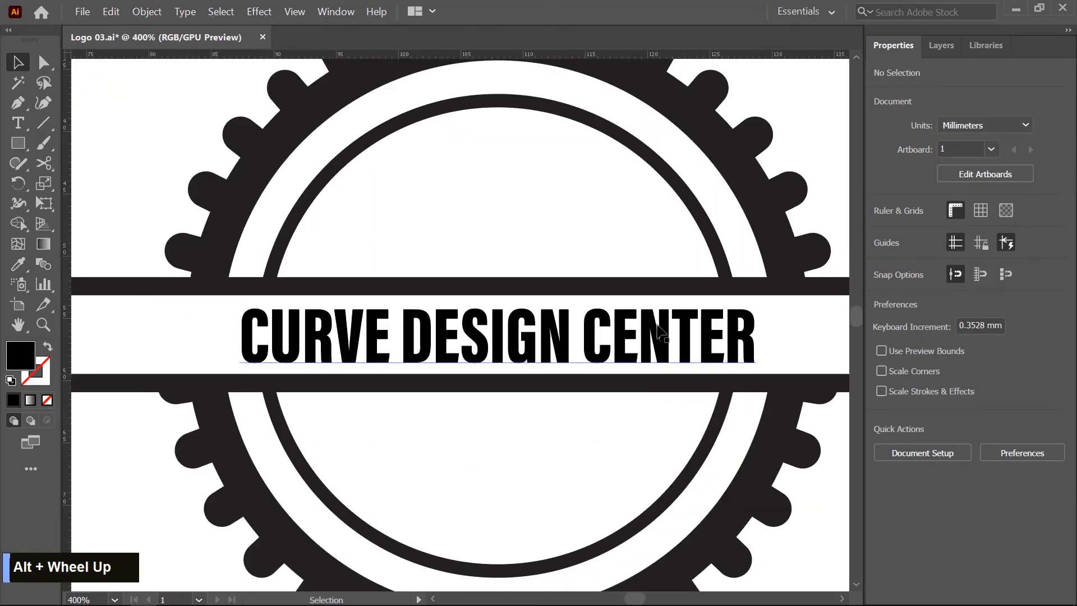
{"action": "left_click", "coordinate": [662, 331]}
{"action": "scroll", "coordinate": [557, 340], "scroll_direction": "down", "scroll_amount": 2}
{"action": "left_click", "coordinate": [928, 421]}
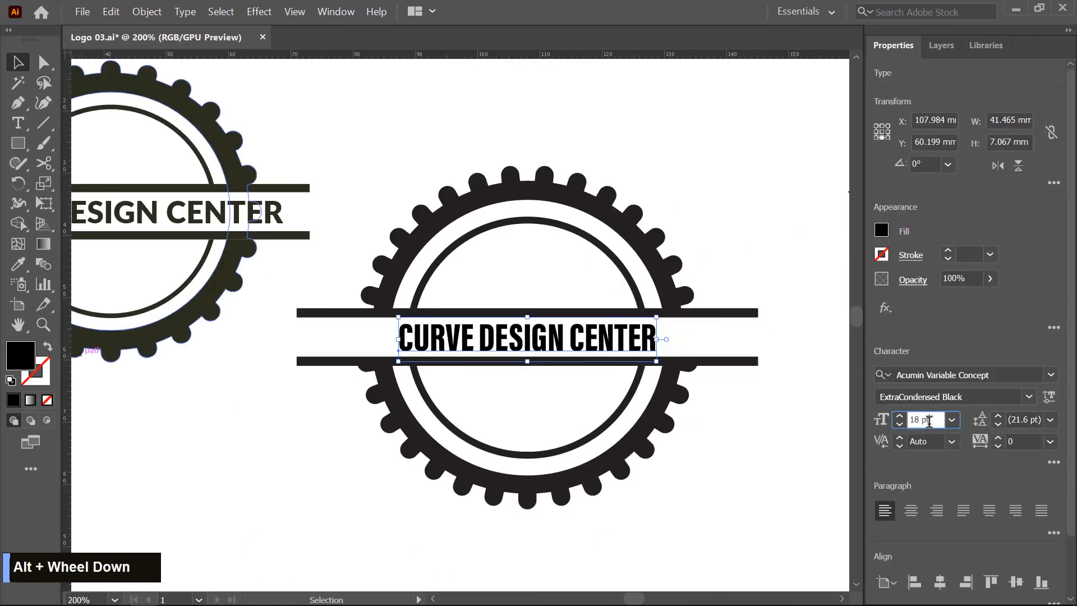
{"action": "scroll", "coordinate": [929, 421], "scroll_direction": "up", "scroll_amount": 2}
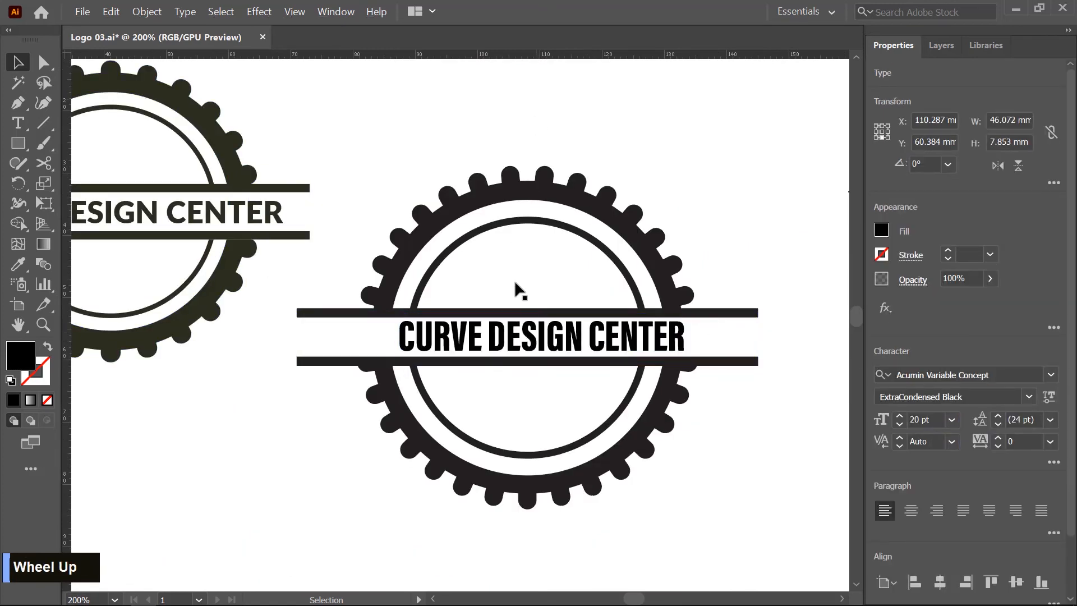
{"action": "left_click", "coordinate": [519, 289]}
{"action": "scroll", "coordinate": [513, 341], "scroll_direction": "up", "scroll_amount": 1}
{"action": "scroll", "coordinate": [513, 345], "scroll_direction": "down", "scroll_amount": 2}
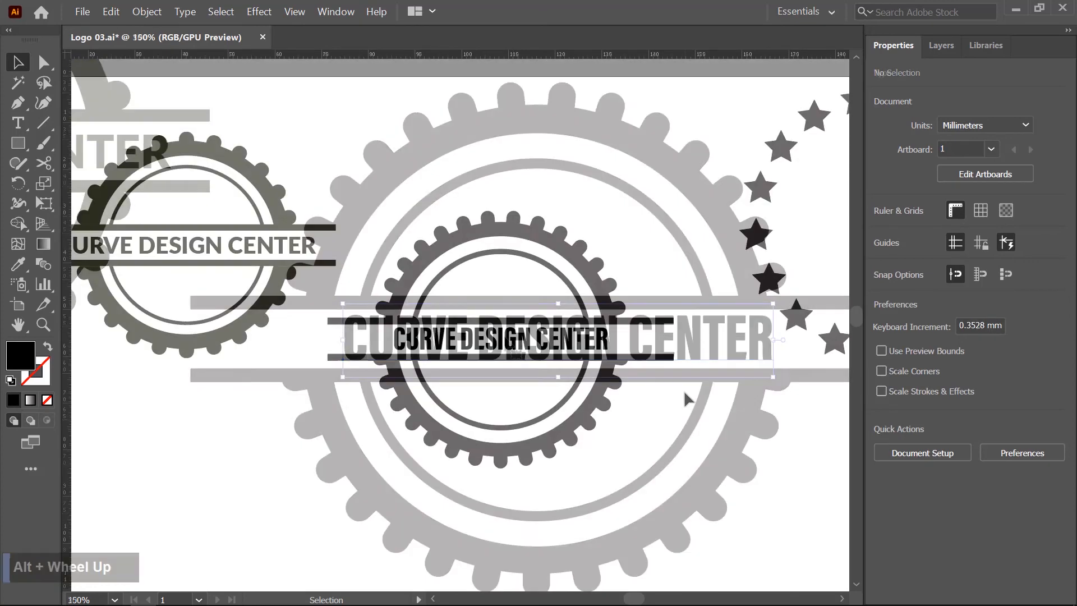
Shorten the banner rectangle and both black strips together, equally at both ends, so they extend less beyond the gear.
{"action": "left_click_drag", "start_coordinate": [652, 290], "coordinate": [695, 385]}
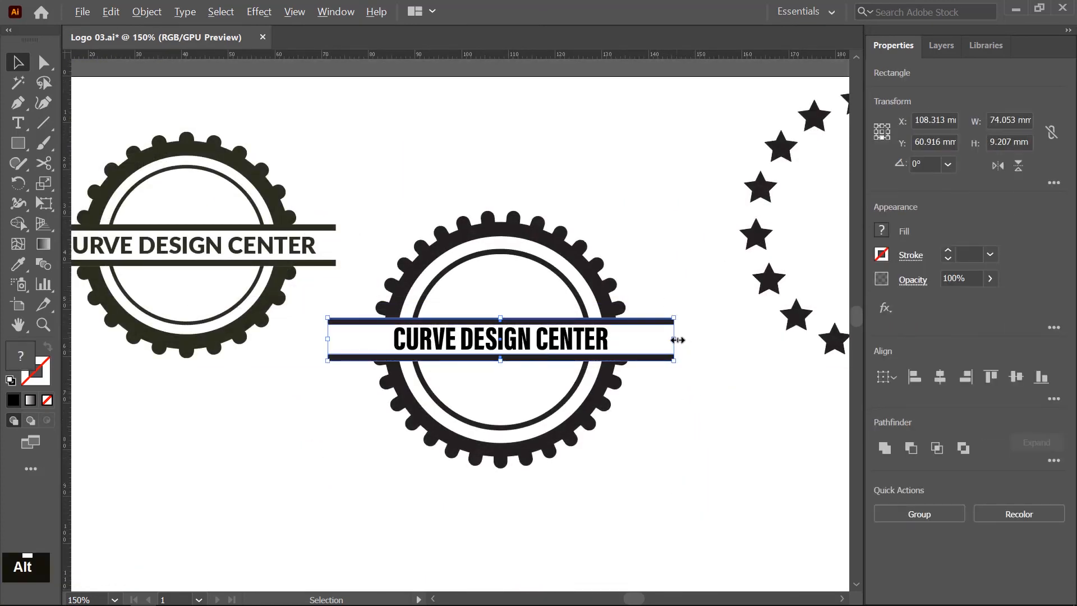
{"action": "left_click_drag", "start_coordinate": [674, 339], "coordinate": [650, 342]}
{"action": "left_click", "coordinate": [721, 399]}
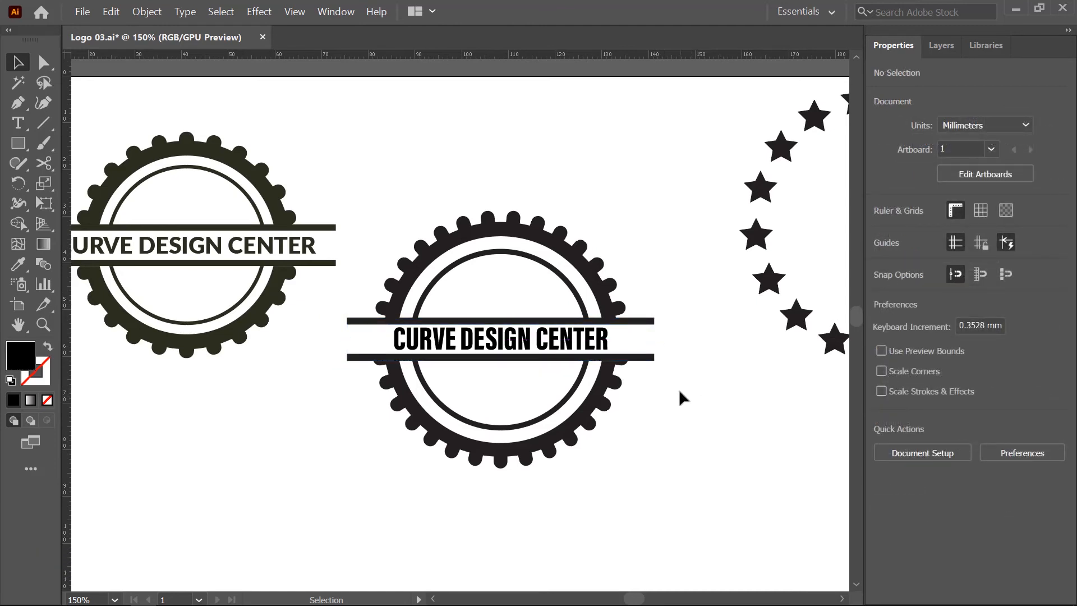
Draw a rectangle about 25.7 by 22.5 mm on the empty area below the gear badge and fill it with red.
{"action": "key", "text": "space"}
{"action": "left_click_drag", "start_coordinate": [677, 406], "coordinate": [707, 433]}
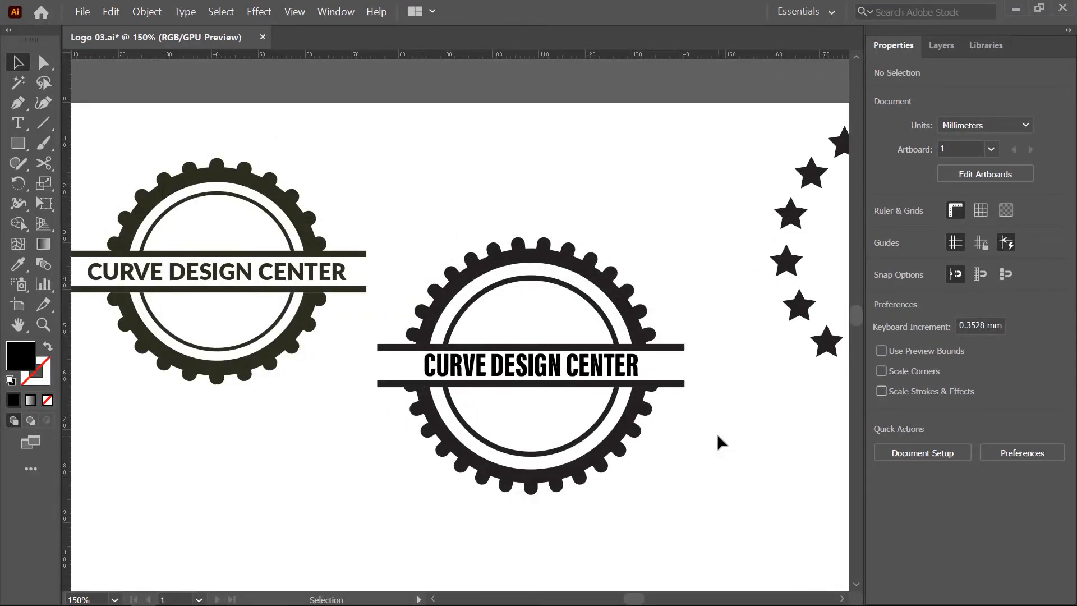
{"action": "key", "text": "space"}
{"action": "left_click_drag", "start_coordinate": [354, 440], "coordinate": [439, 275]}
{"action": "right_click", "coordinate": [18, 145]}
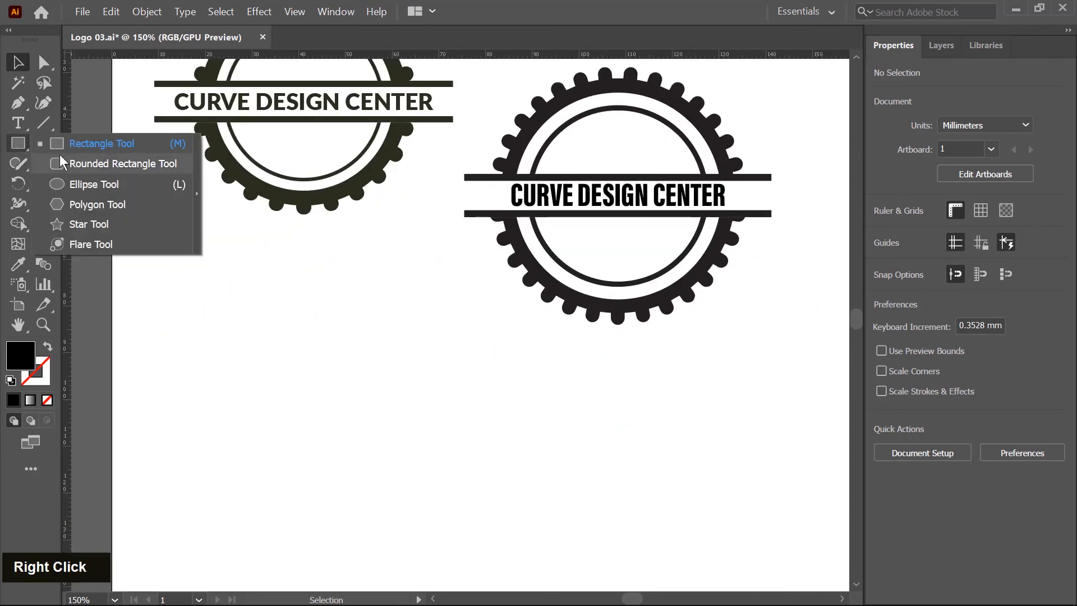
{"action": "left_click", "coordinate": [87, 151]}
{"action": "left_click_drag", "start_coordinate": [492, 427], "coordinate": [613, 532]}
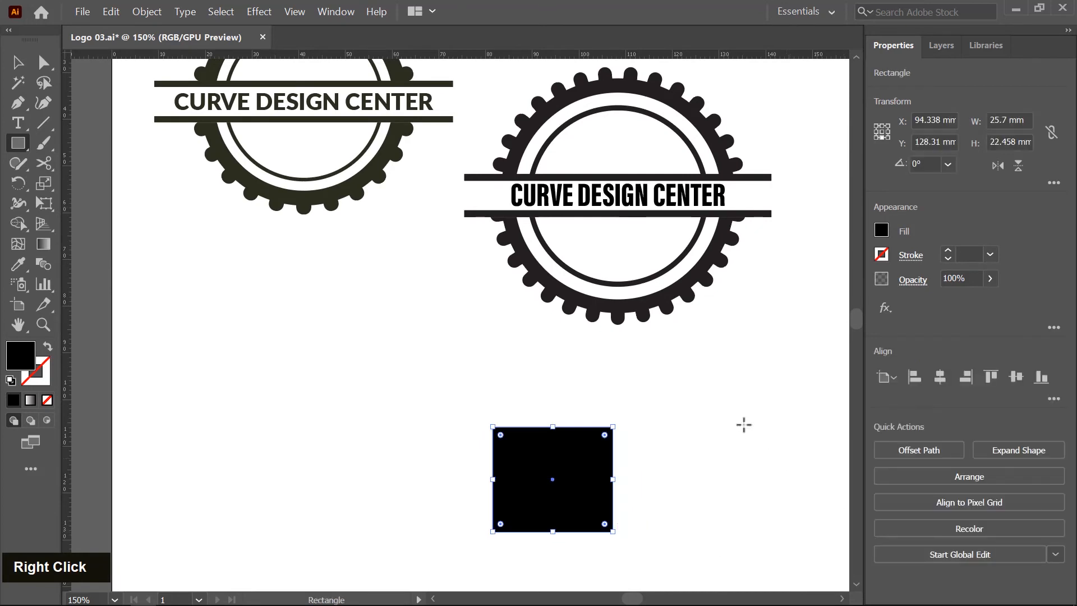
{"action": "left_click", "coordinate": [881, 230]}
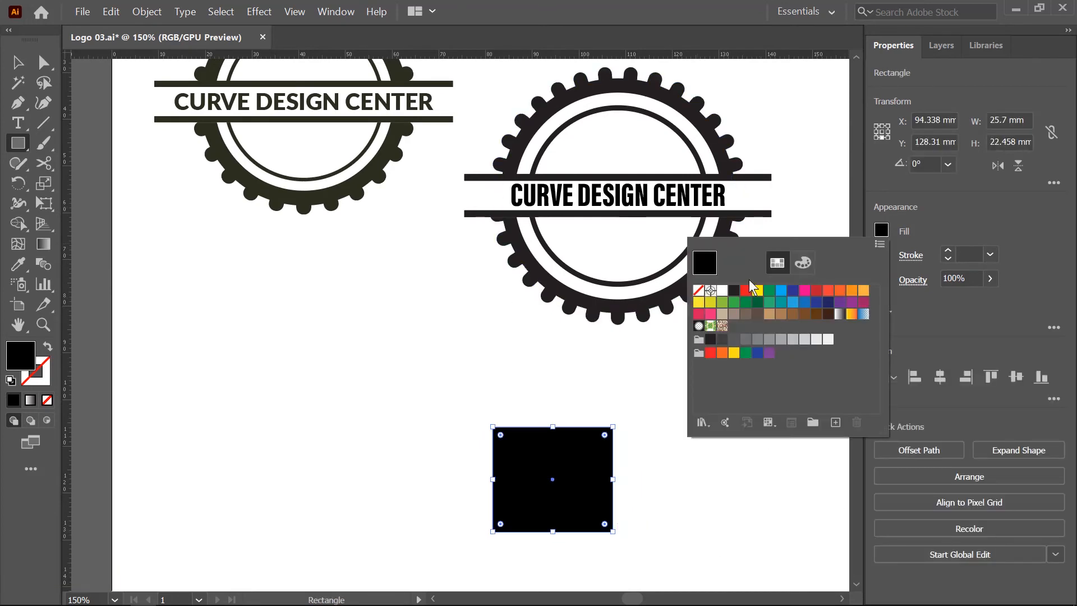
{"action": "left_click", "coordinate": [747, 291]}
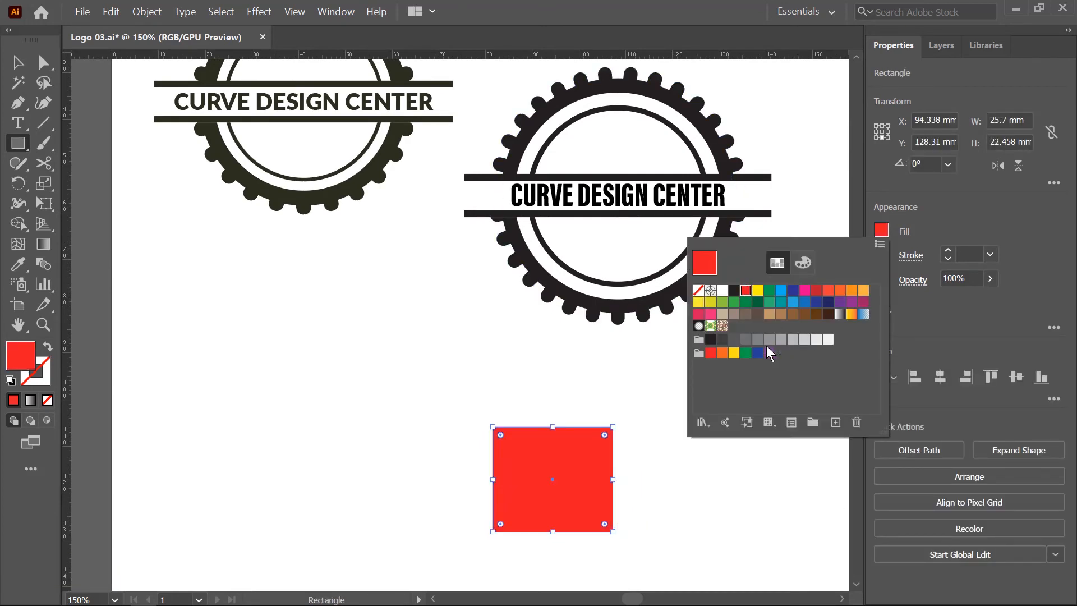
Draw a five-pointed star about 41.3 by 40.1 mm on the empty area beside the red rectangle and fill it with orange.
{"action": "right_click", "coordinate": [18, 147]}
{"action": "right_click", "coordinate": [18, 143]}
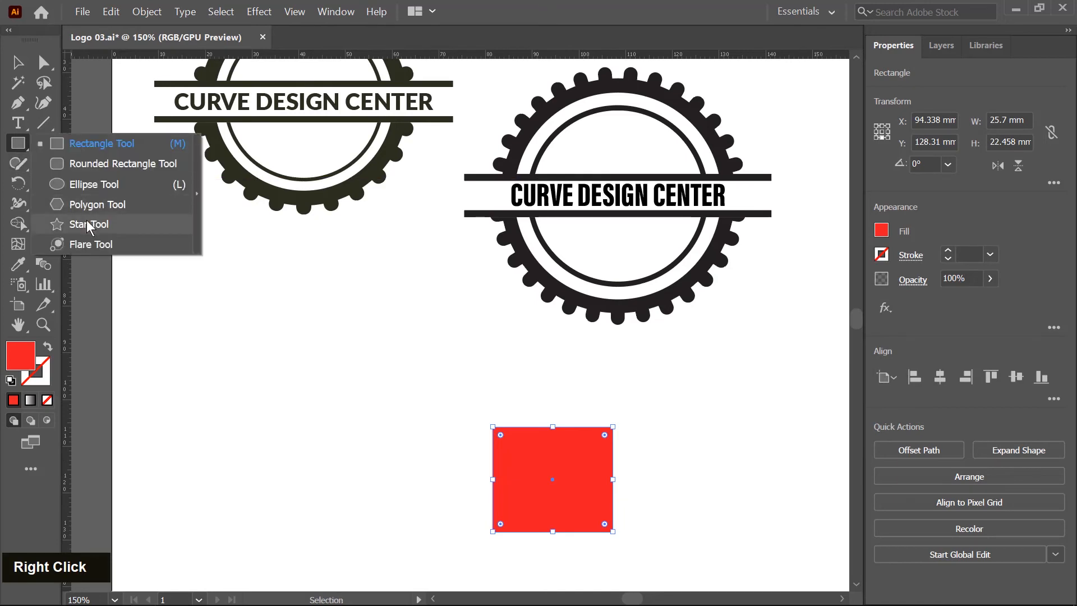
{"action": "left_click", "coordinate": [87, 222]}
{"action": "left_click_drag", "start_coordinate": [260, 459], "coordinate": [314, 372]}
{"action": "left_click", "coordinate": [881, 231]}
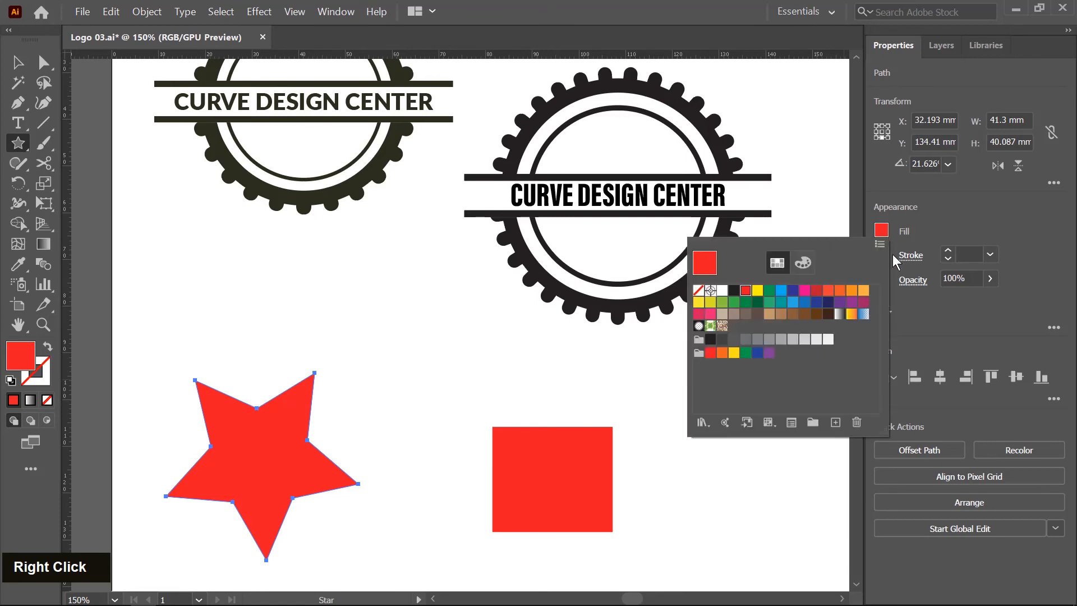
{"action": "left_click", "coordinate": [851, 291]}
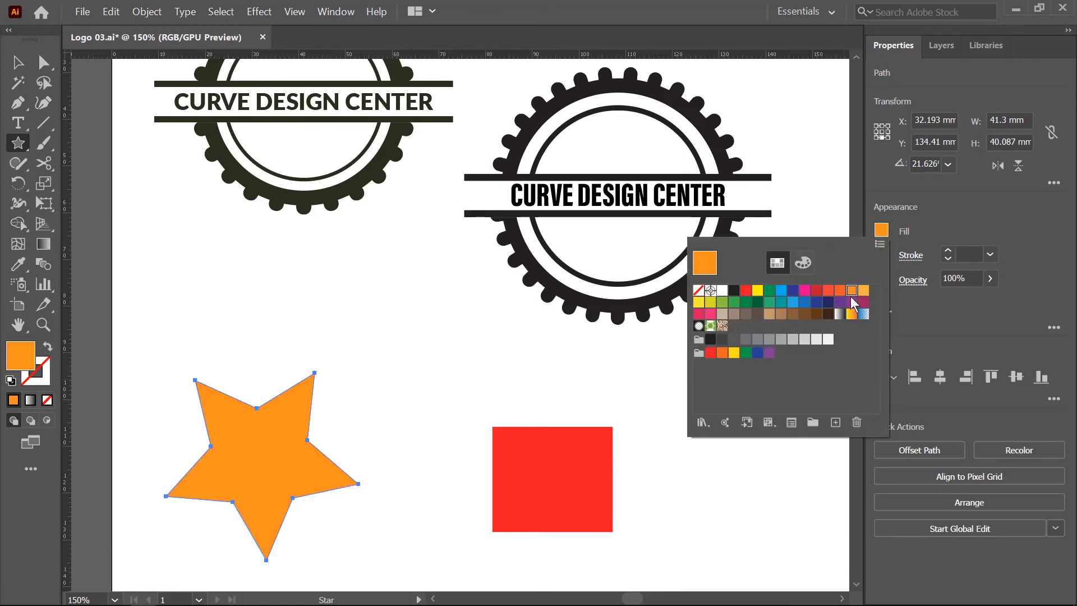
Scale the red rectangle down proportionally about its centre to about 15.5 by 13.5 mm.
{"action": "left_click", "coordinate": [17, 65]}
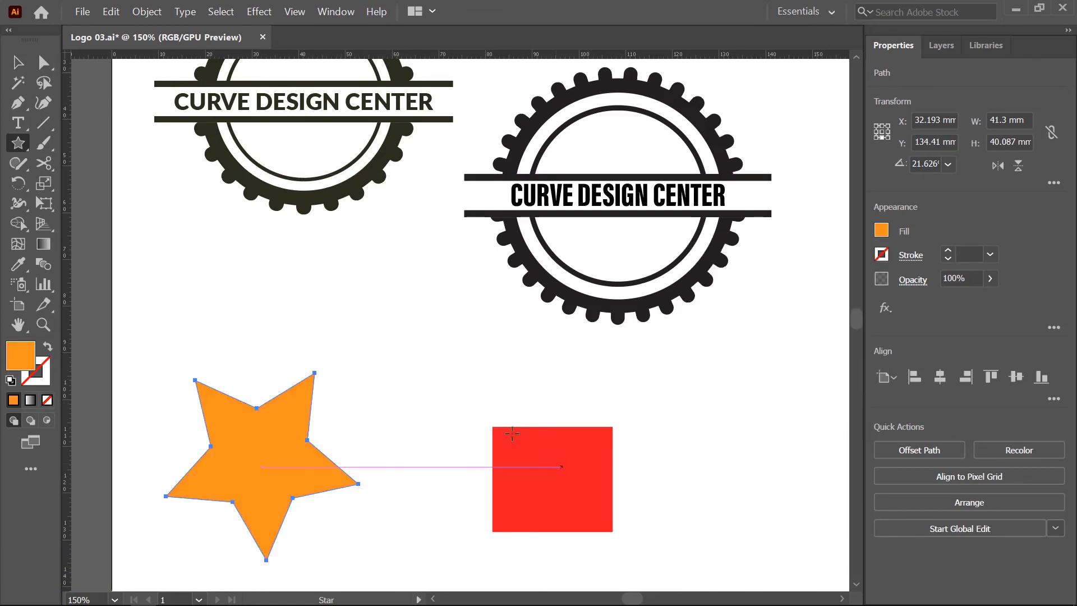
{"action": "left_click", "coordinate": [19, 63]}
{"action": "left_click", "coordinate": [568, 463]}
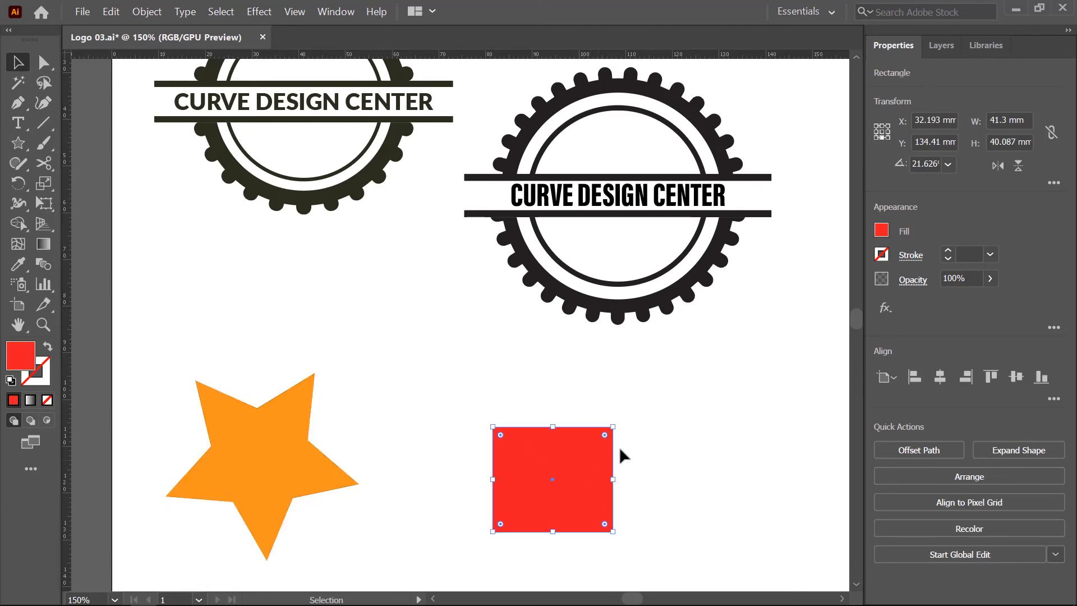
{"action": "left_click_drag", "start_coordinate": [612, 428], "coordinate": [589, 447]}
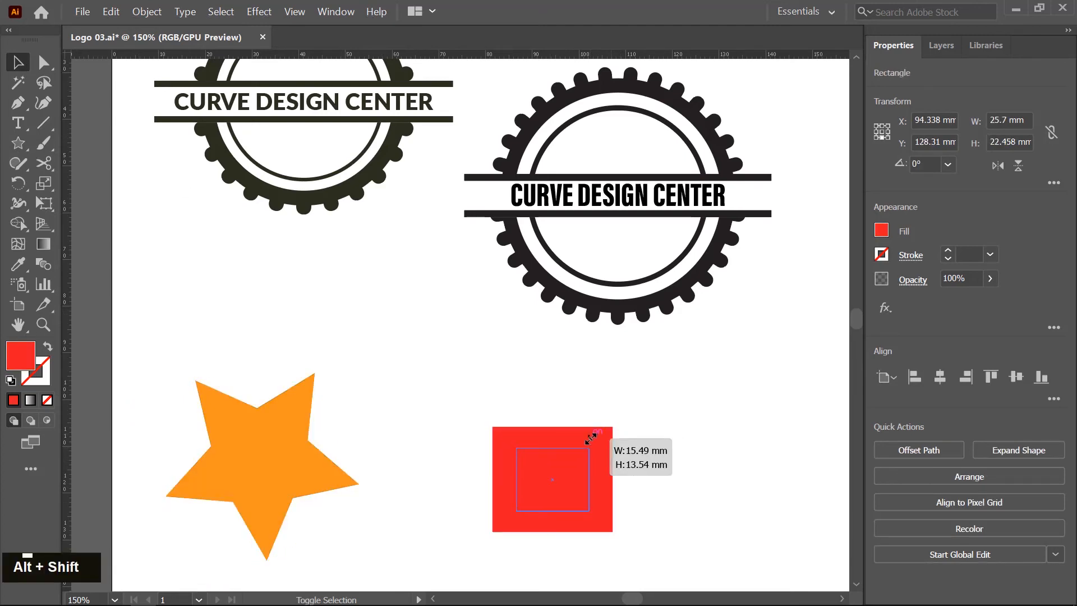
{"action": "key", "text": "ctrl+z"}
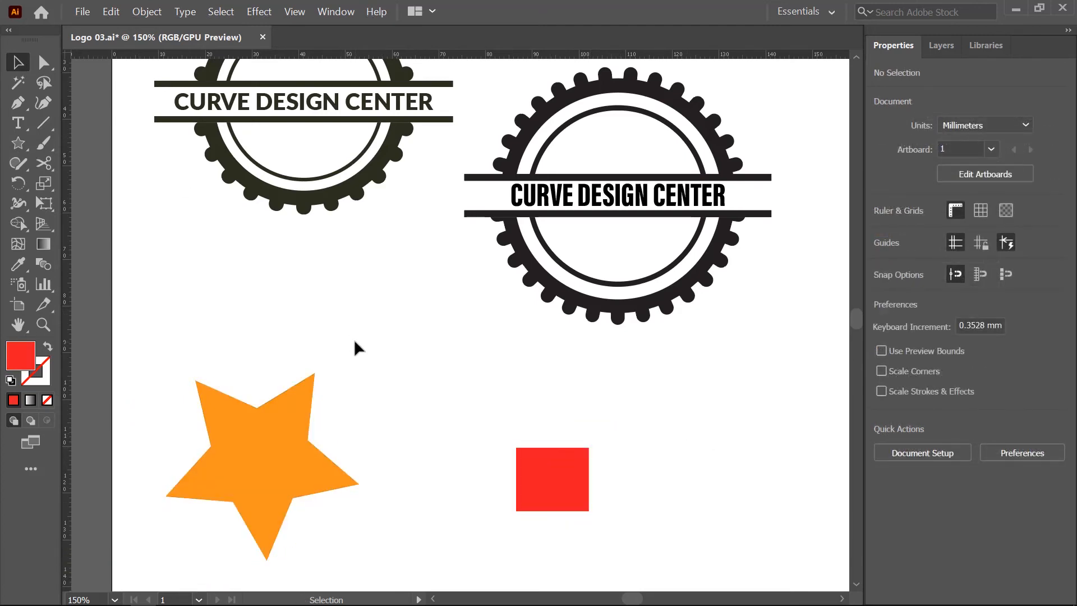
Select the star and the red rectangle together and set the blend spacing to 12 specified steps.
{"action": "left_click_drag", "start_coordinate": [246, 360], "coordinate": [589, 498]}
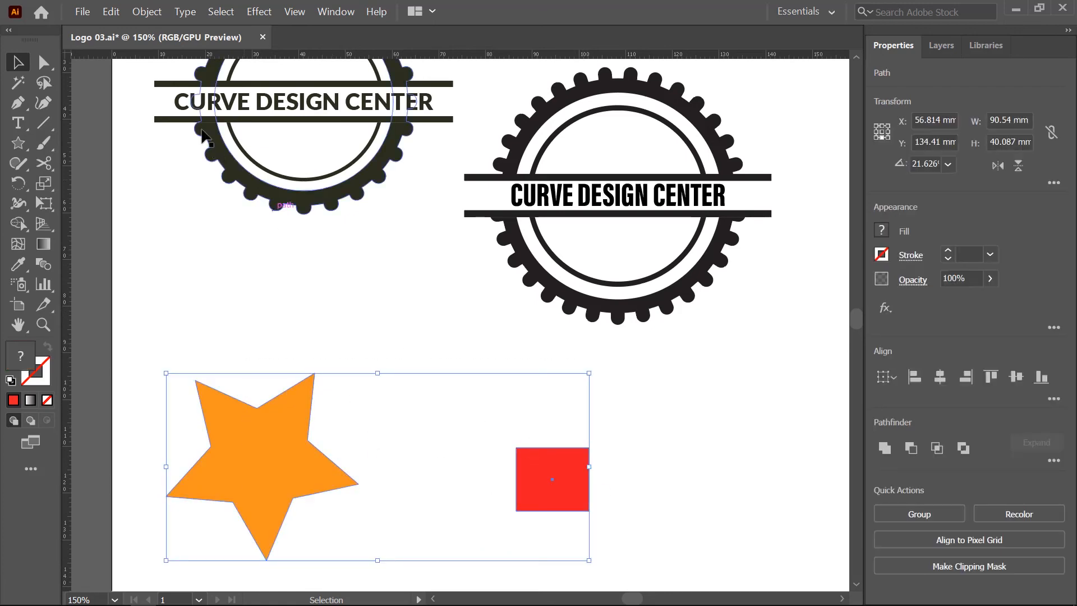
{"action": "left_click", "coordinate": [146, 12]}
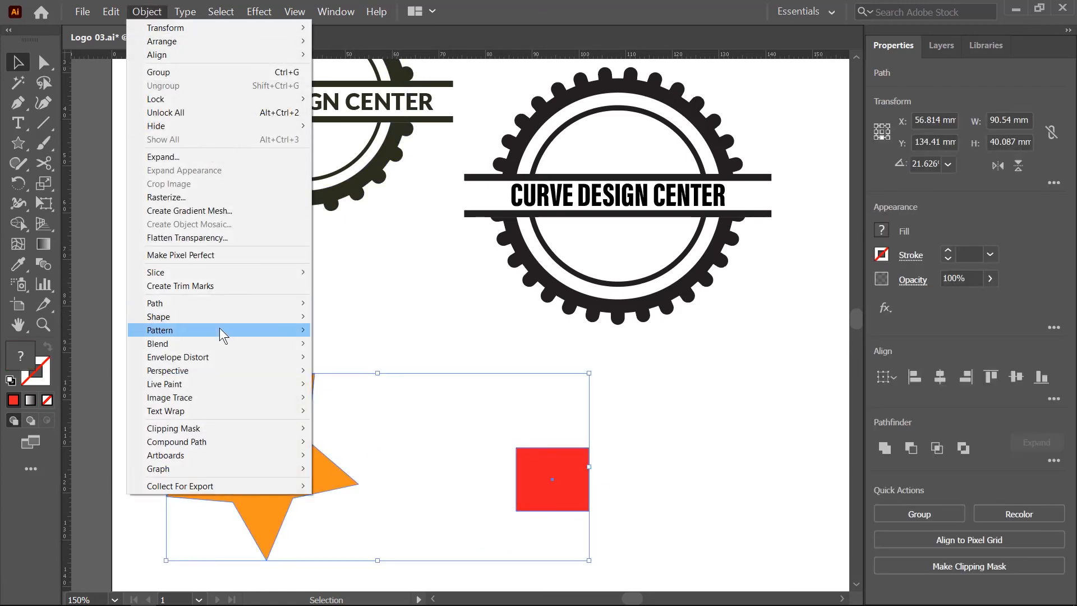
{"action": "mouse_move", "coordinate": [222, 342]}
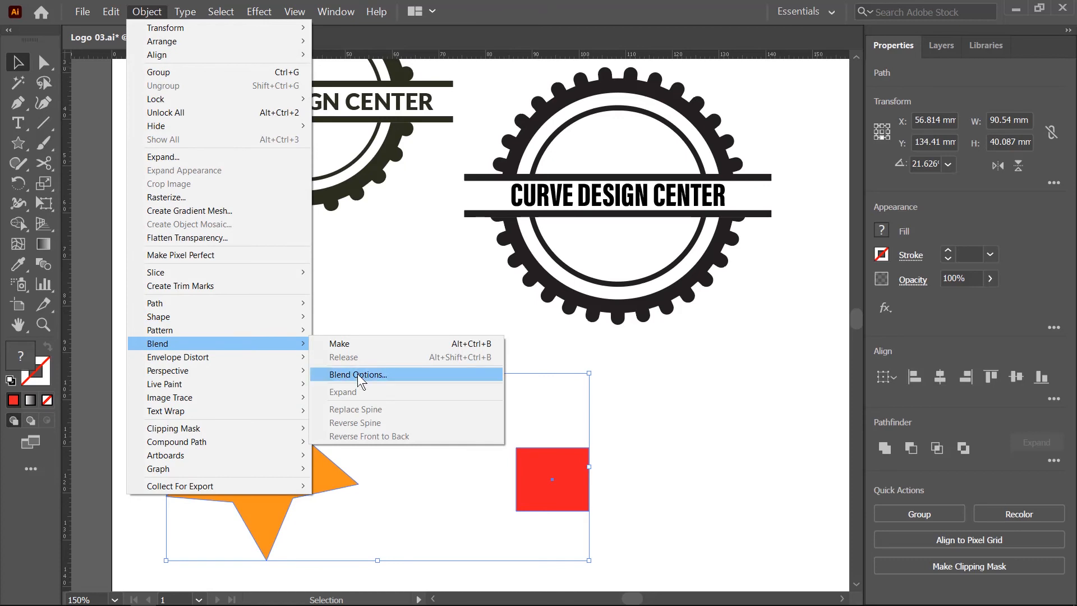
{"action": "left_click", "coordinate": [358, 375]}
{"action": "double_click", "coordinate": [621, 255]}
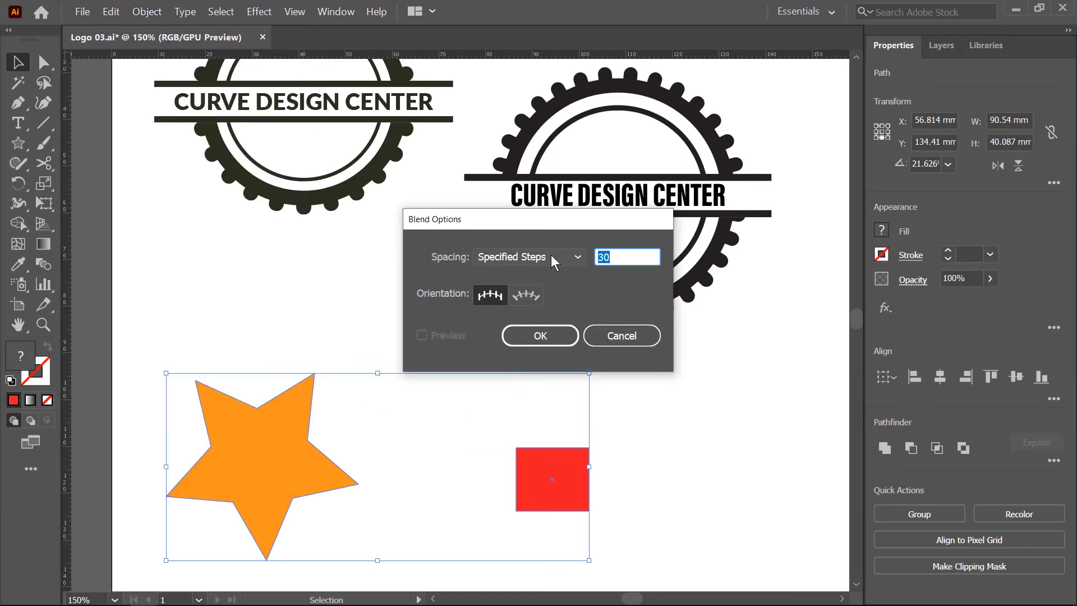
{"action": "type", "text": "12"}
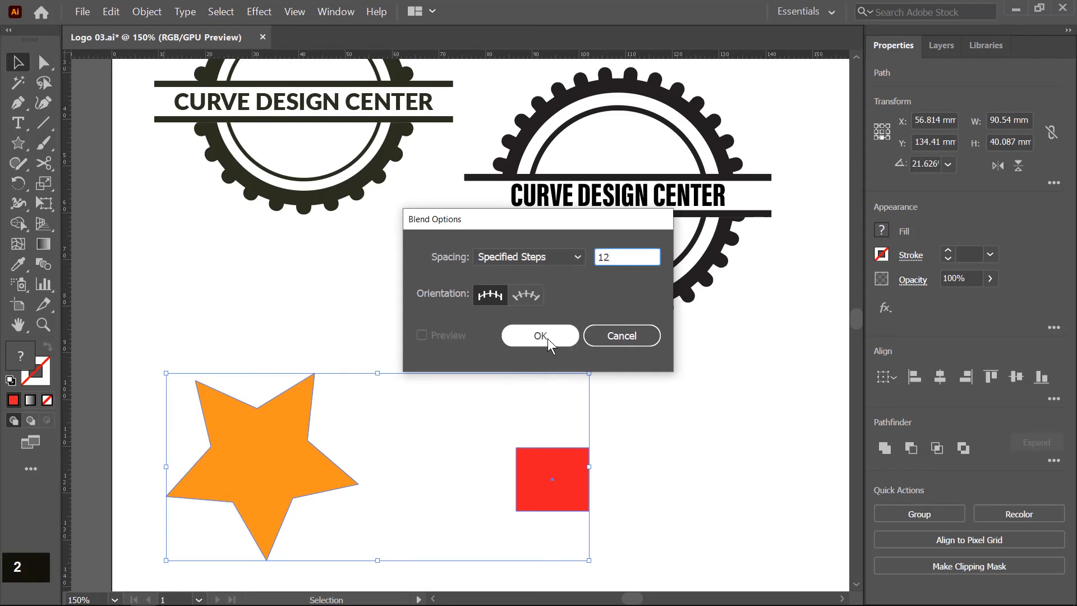
{"action": "left_click", "coordinate": [547, 338]}
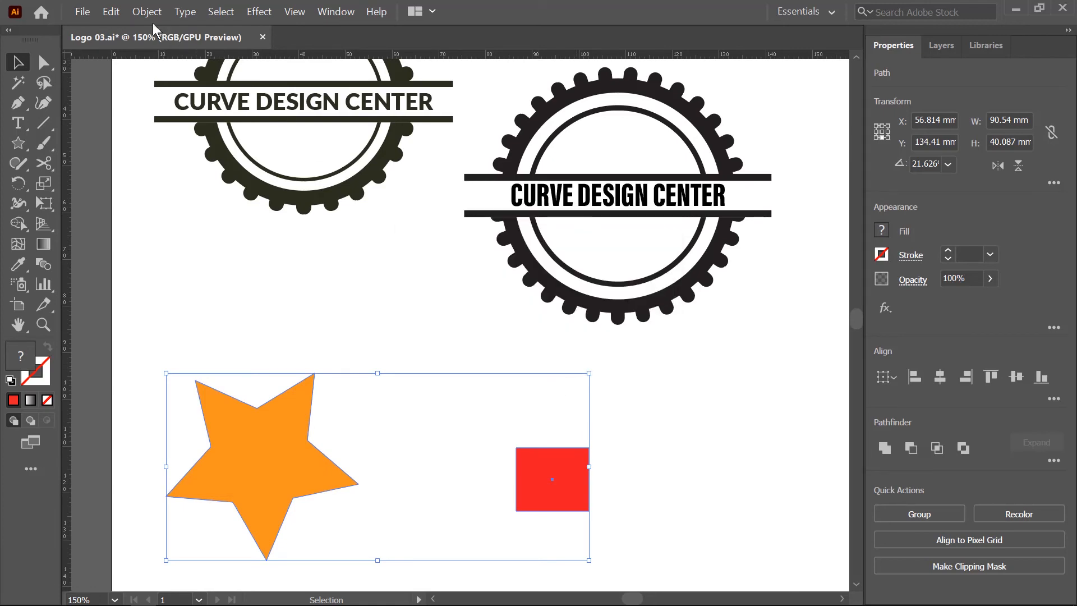
Make a blend between the orange star and the red rectangle, and shift the whole blend slightly on the artboard.
{"action": "left_click", "coordinate": [147, 12]}
{"action": "mouse_move", "coordinate": [225, 344]}
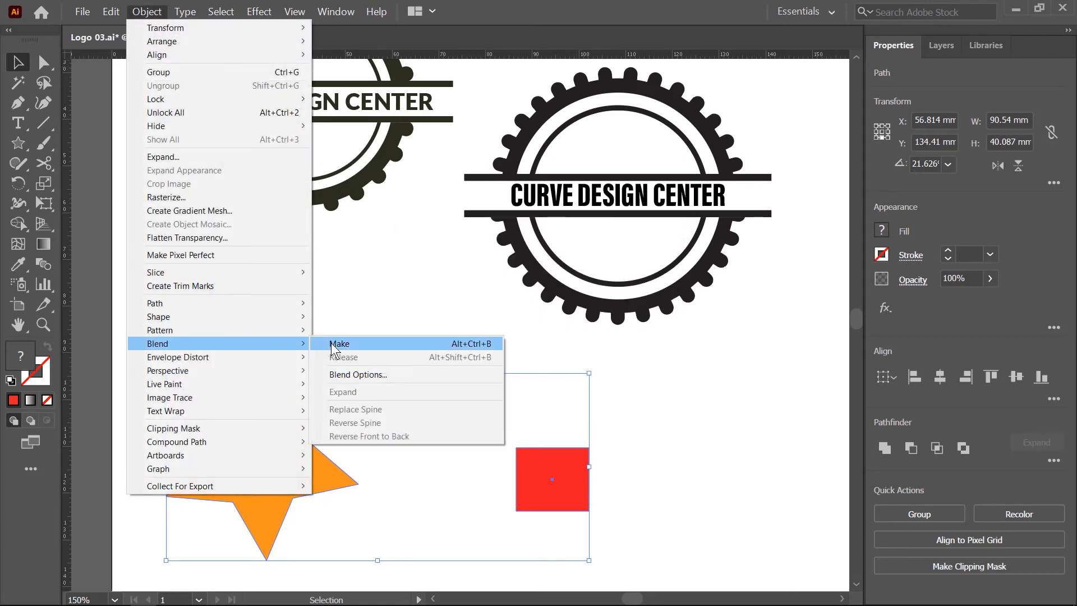
{"action": "left_click", "coordinate": [332, 345]}
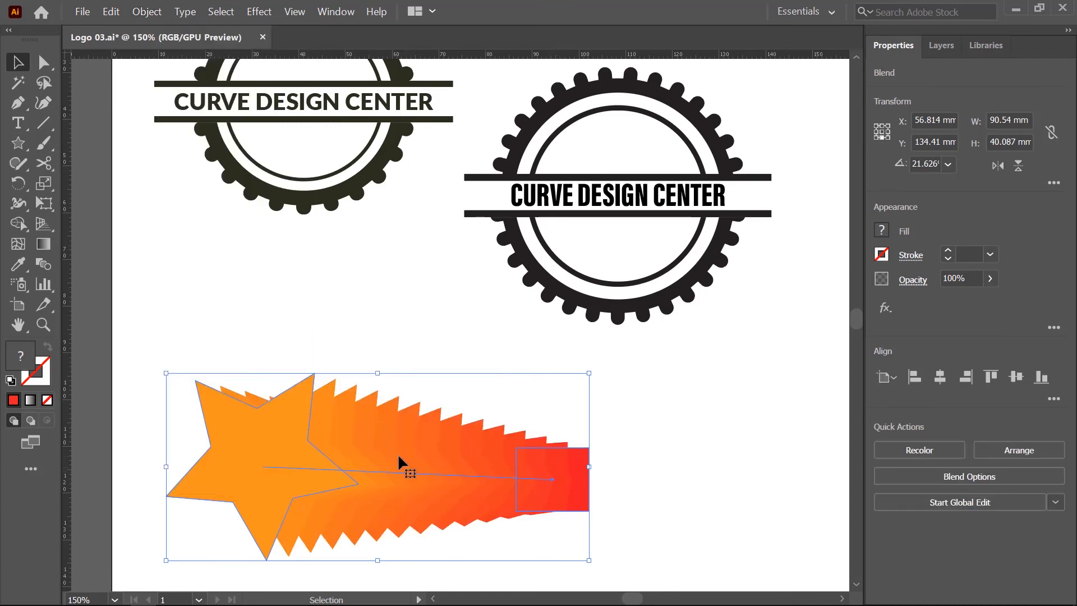
{"action": "left_click_drag", "start_coordinate": [261, 448], "coordinate": [228, 424]}
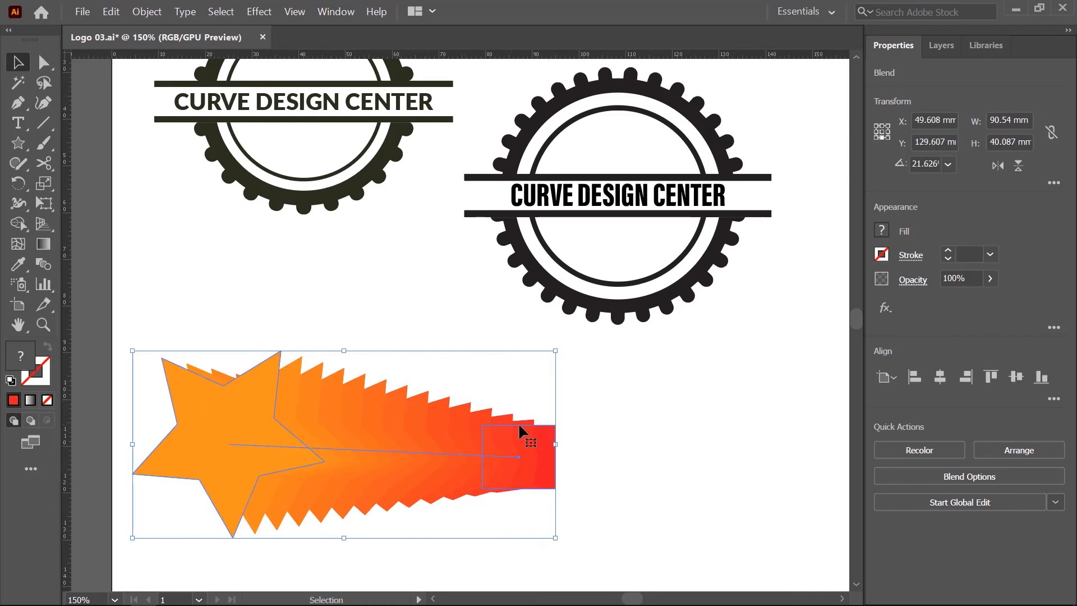
{"action": "left_click_drag", "start_coordinate": [534, 432], "coordinate": [571, 439]}
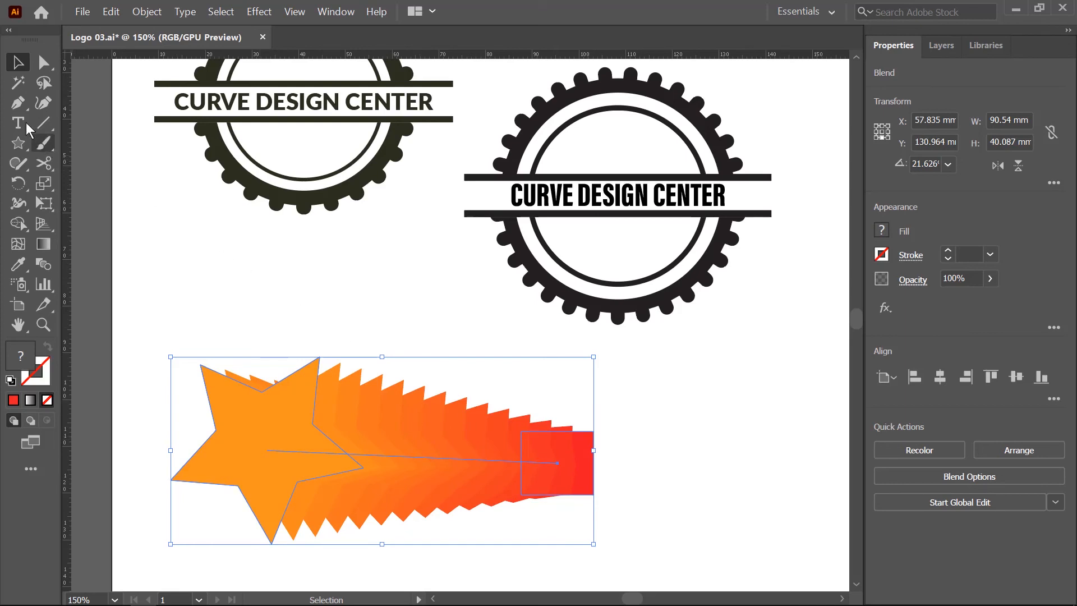
Bend the blend's straight spine into a downward-sagging curve with the Anchor Point tool.
{"action": "right_click", "coordinate": [15, 102]}
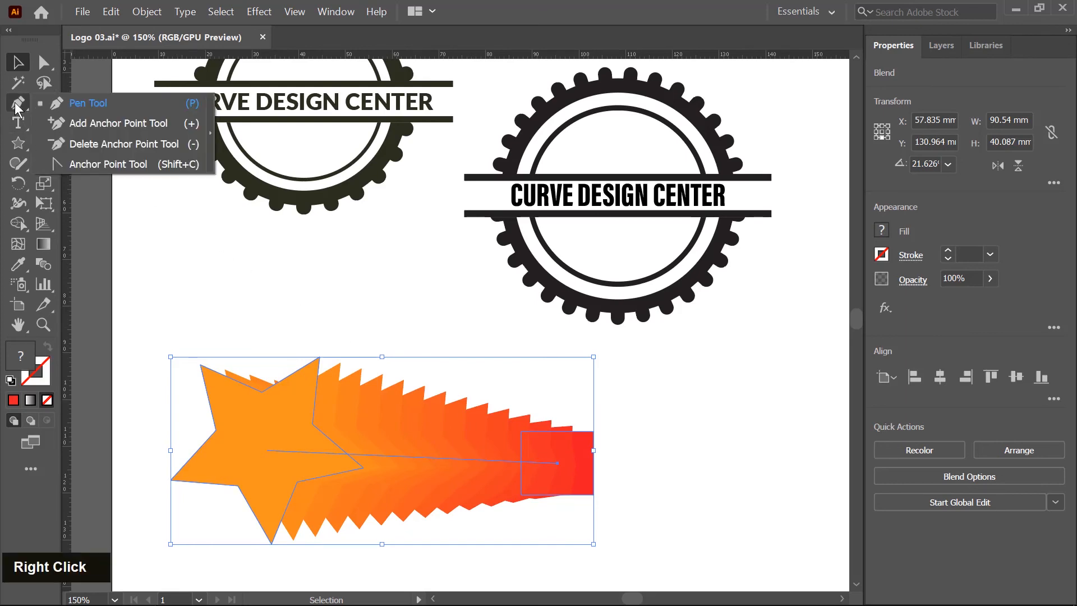
{"action": "left_click", "coordinate": [95, 162]}
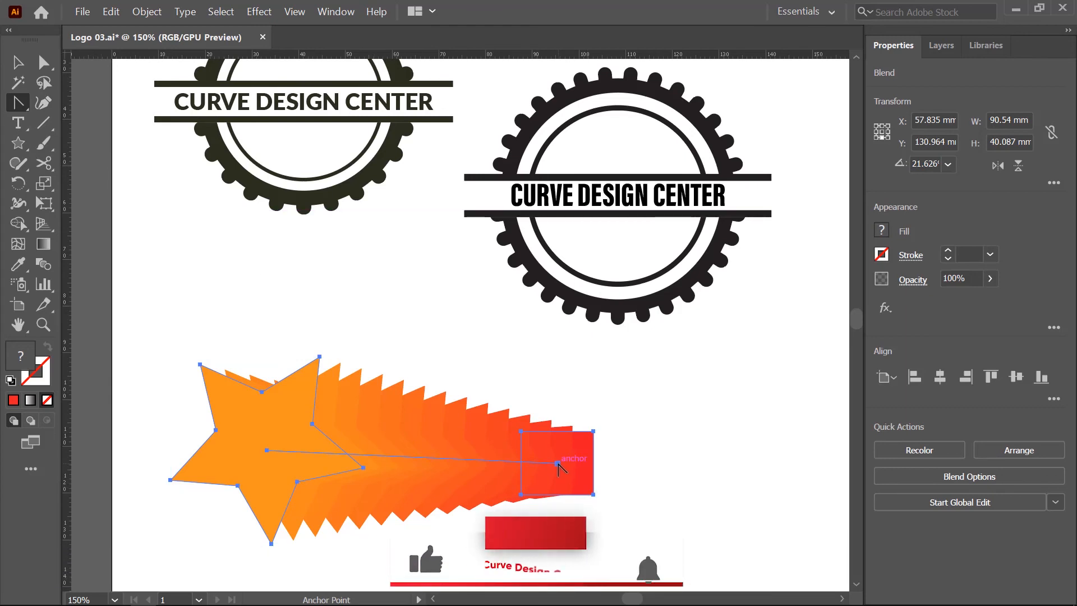
{"action": "left_click_drag", "start_coordinate": [559, 465], "coordinate": [680, 404]}
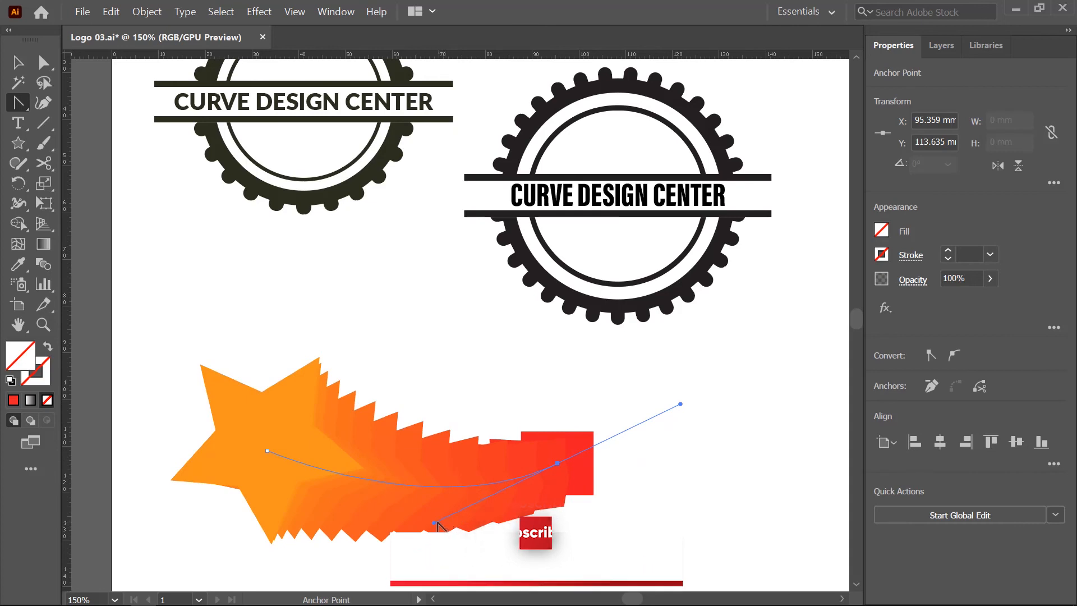
{"action": "left_click_drag", "start_coordinate": [433, 523], "coordinate": [434, 580]}
{"action": "key", "text": "ctrl+z"}
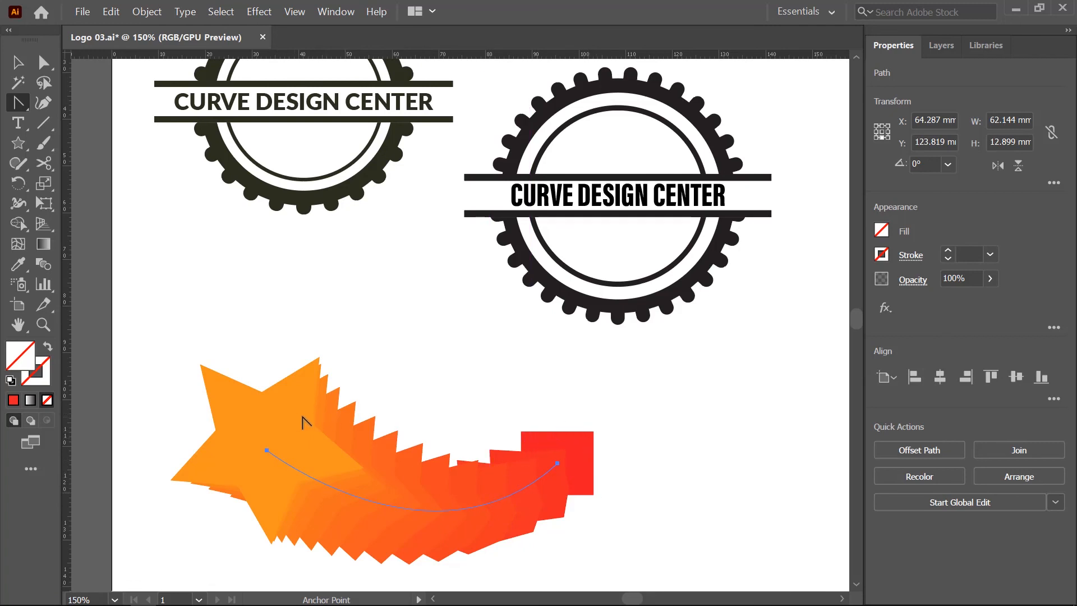
Isolate the blend and scale its red rectangle down about its centre to about 8.5 by 7.5 mm.
{"action": "key", "text": "v"}
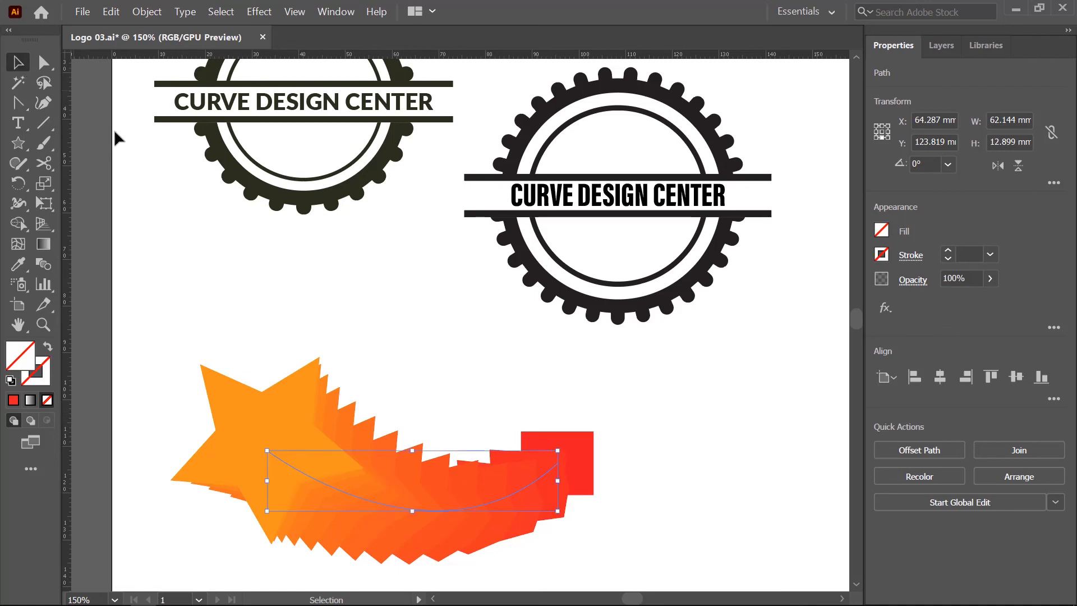
{"action": "double_click", "coordinate": [571, 449]}
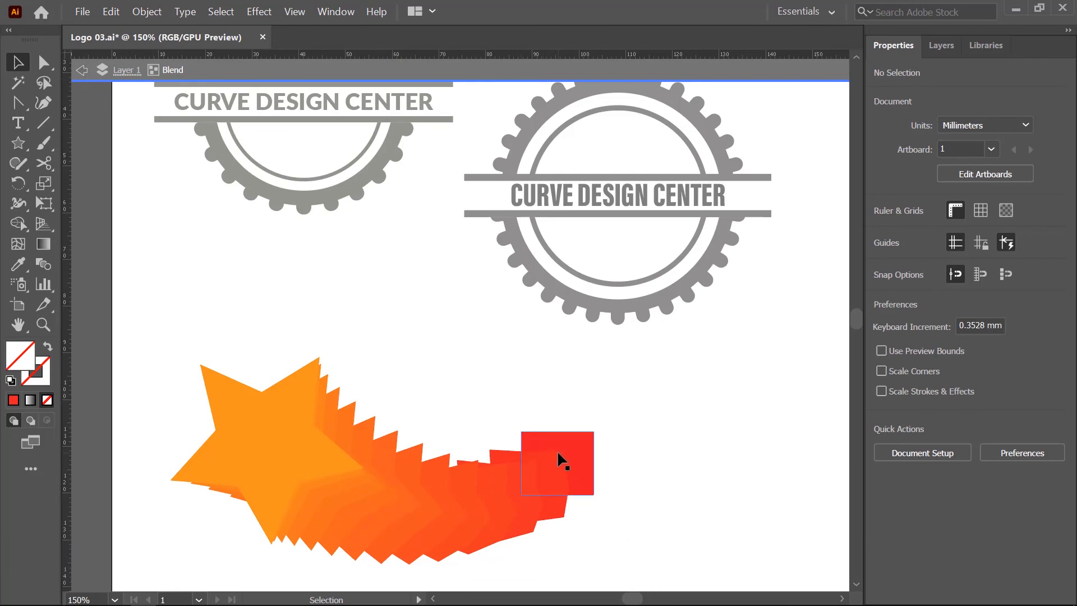
{"action": "left_click", "coordinate": [569, 480]}
{"action": "key", "text": "alt+shift"}
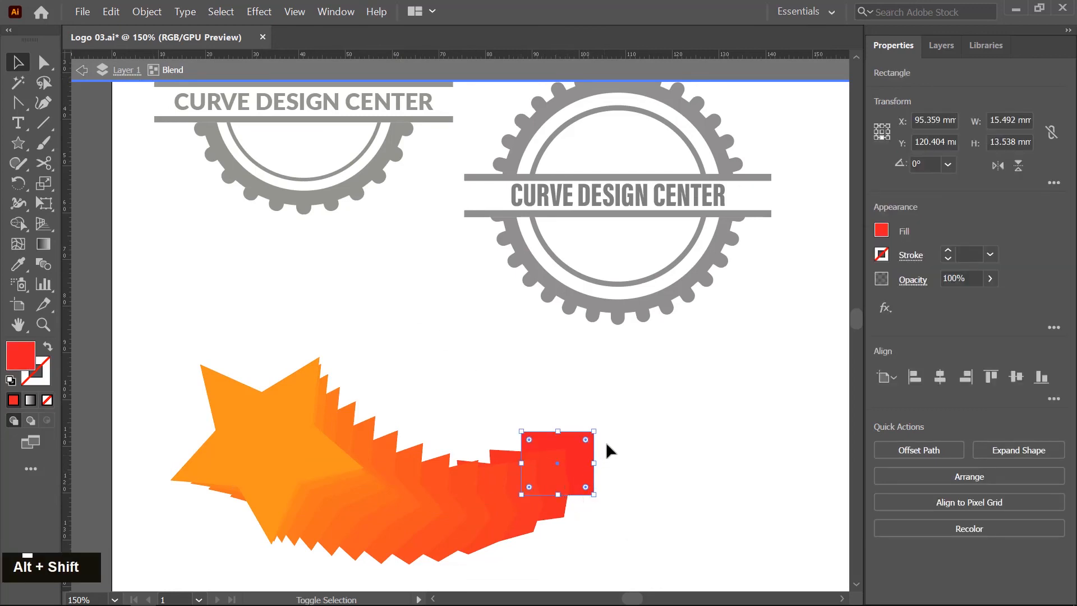
{"action": "left_click_drag", "start_coordinate": [593, 431], "coordinate": [578, 446]}
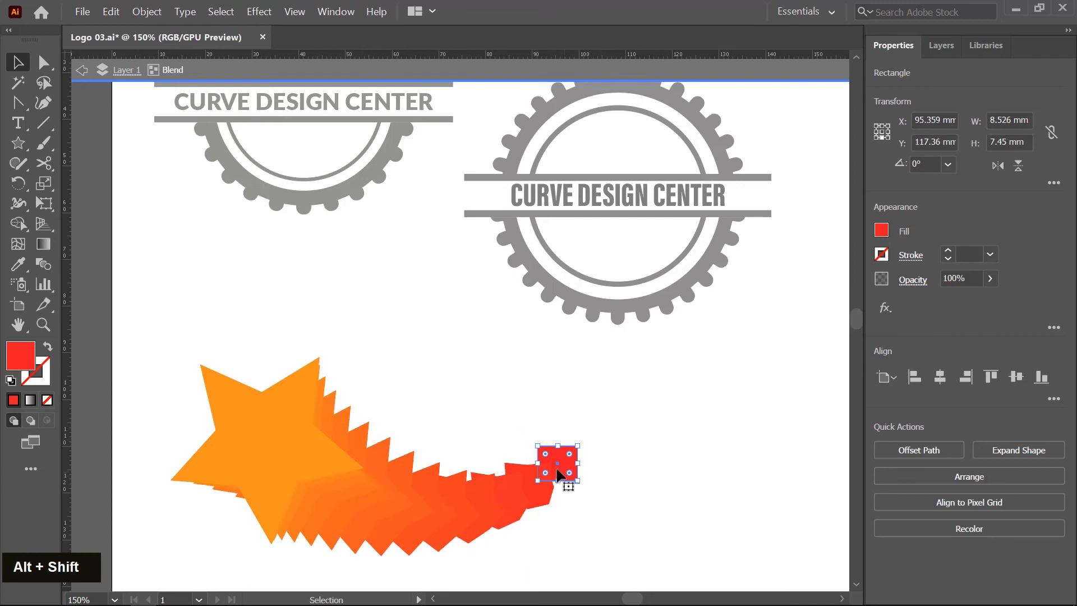
Enlarge the blend's orange star about its centre to about 46.3 by 45 mm and leave isolation mode.
{"action": "left_click", "coordinate": [331, 395]}
{"action": "left_click_drag", "start_coordinate": [305, 324], "coordinate": [312, 308]}
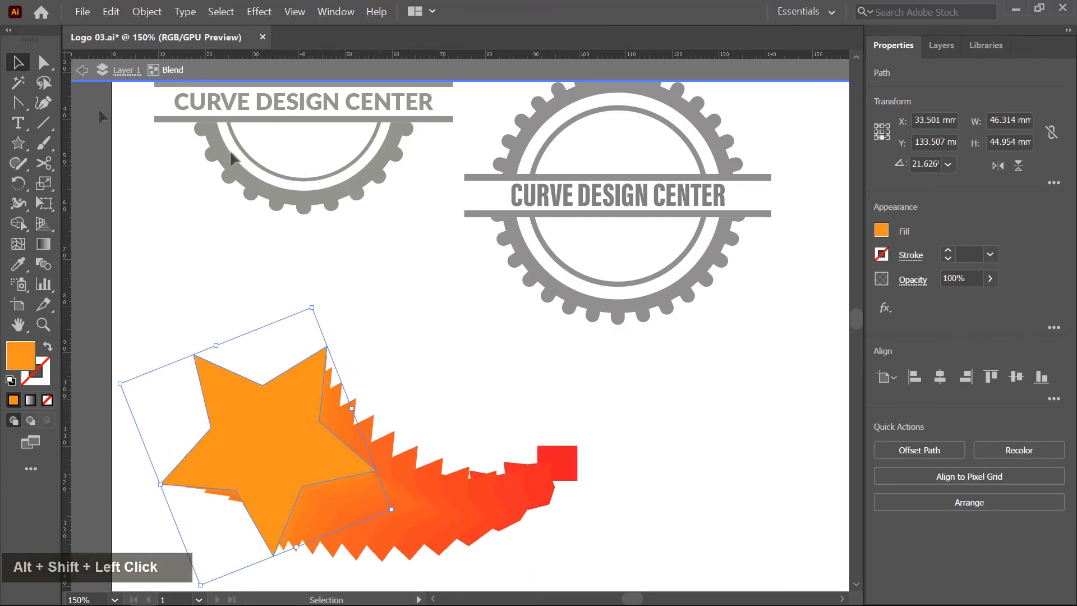
{"action": "left_click", "coordinate": [81, 71]}
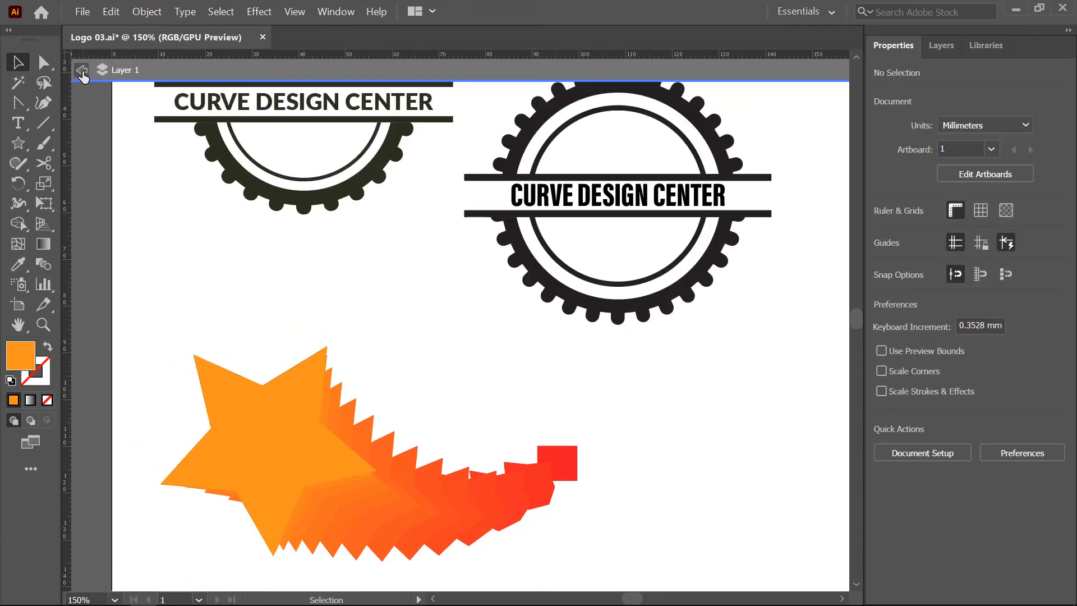
{"action": "left_click", "coordinate": [82, 72]}
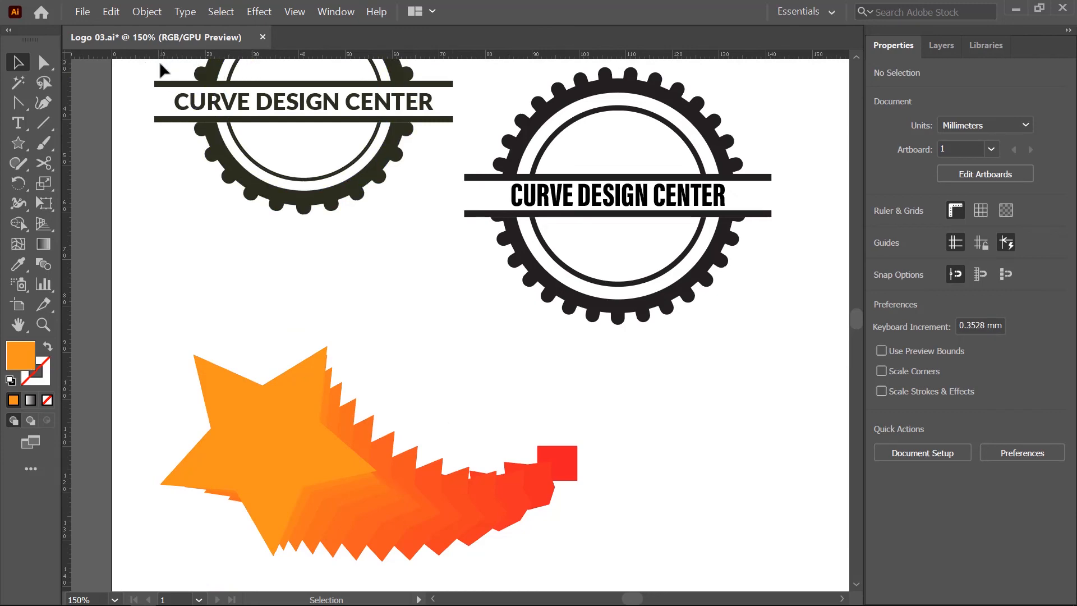
{"action": "key", "text": "ctrl+0"}
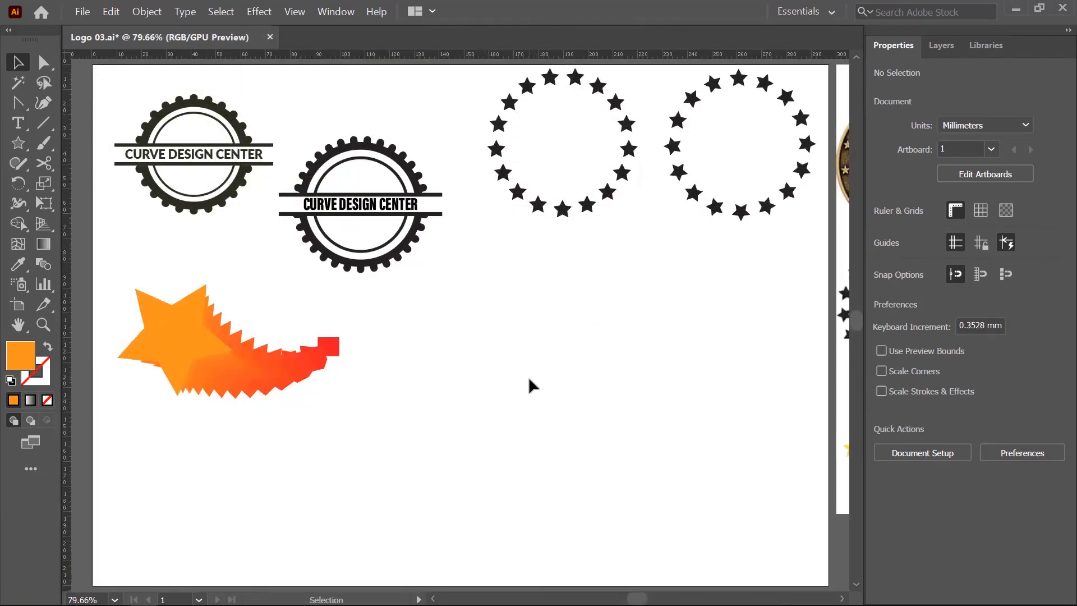